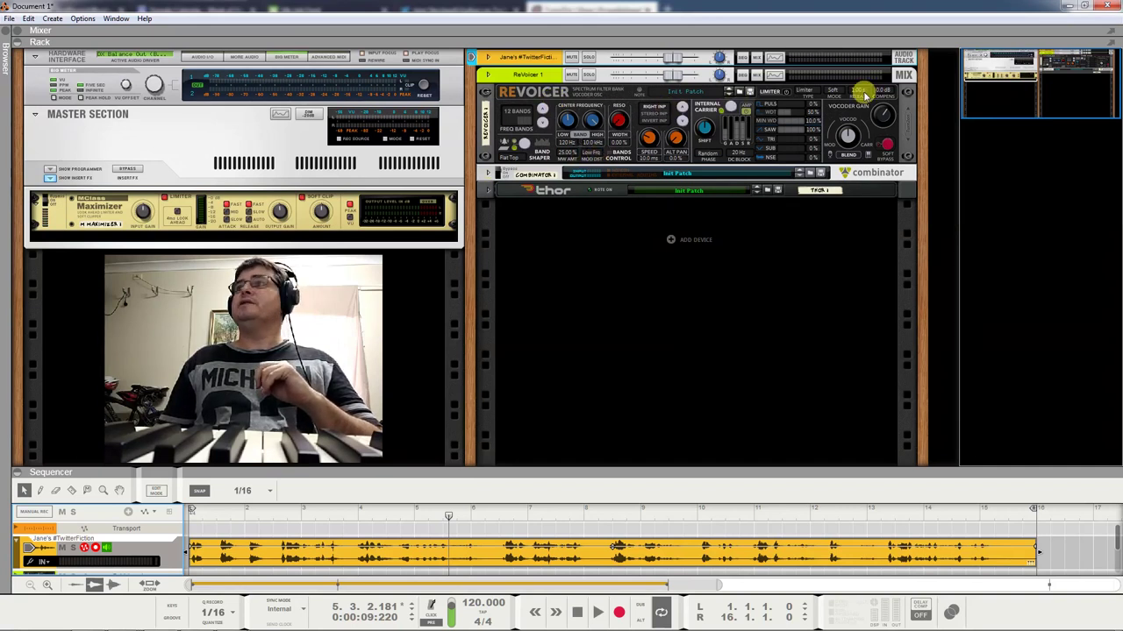
# - Switch to the Propellerhead shop page in Firefox and browse the Turn2on rack extensions and their prices
pyautogui.moveTo(311, 629)
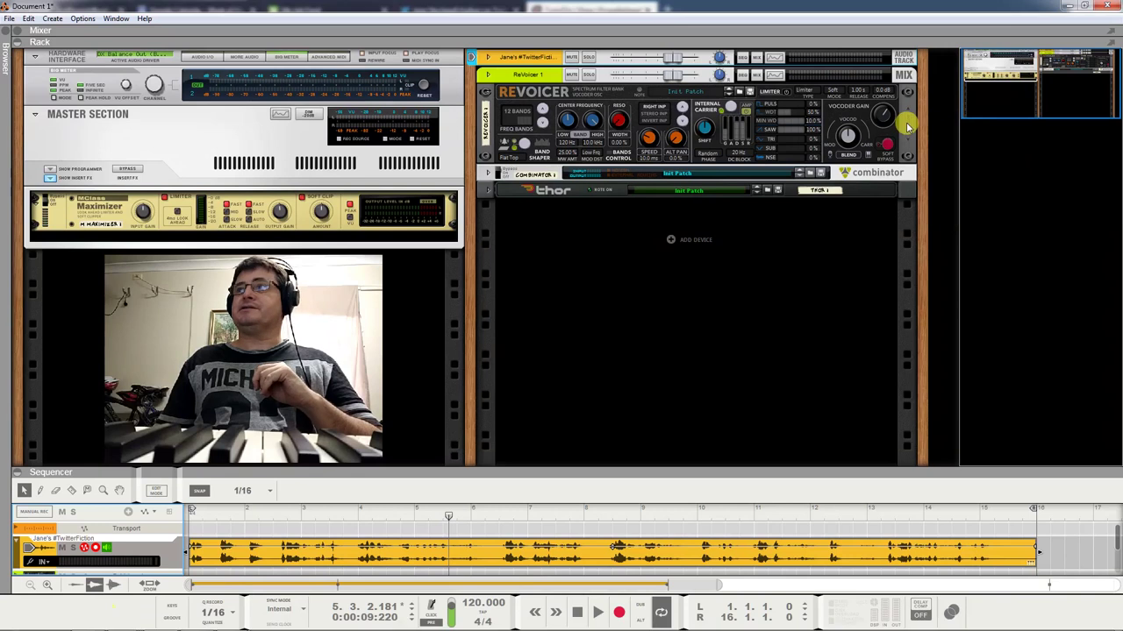
pyautogui.moveTo(120, 620)
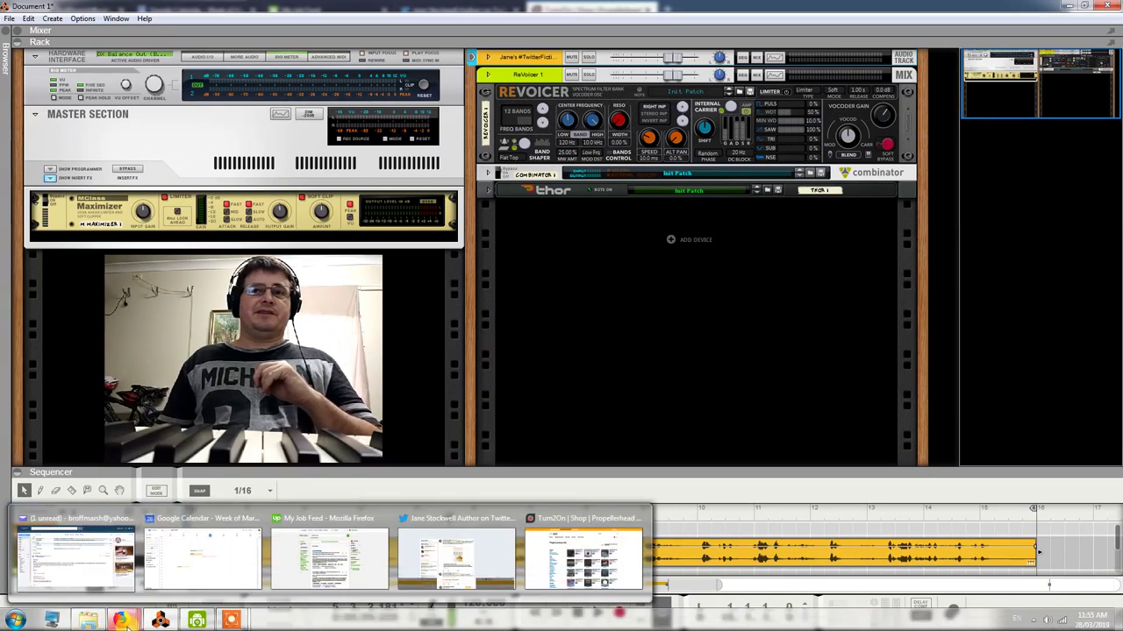
pyautogui.click(583, 553)
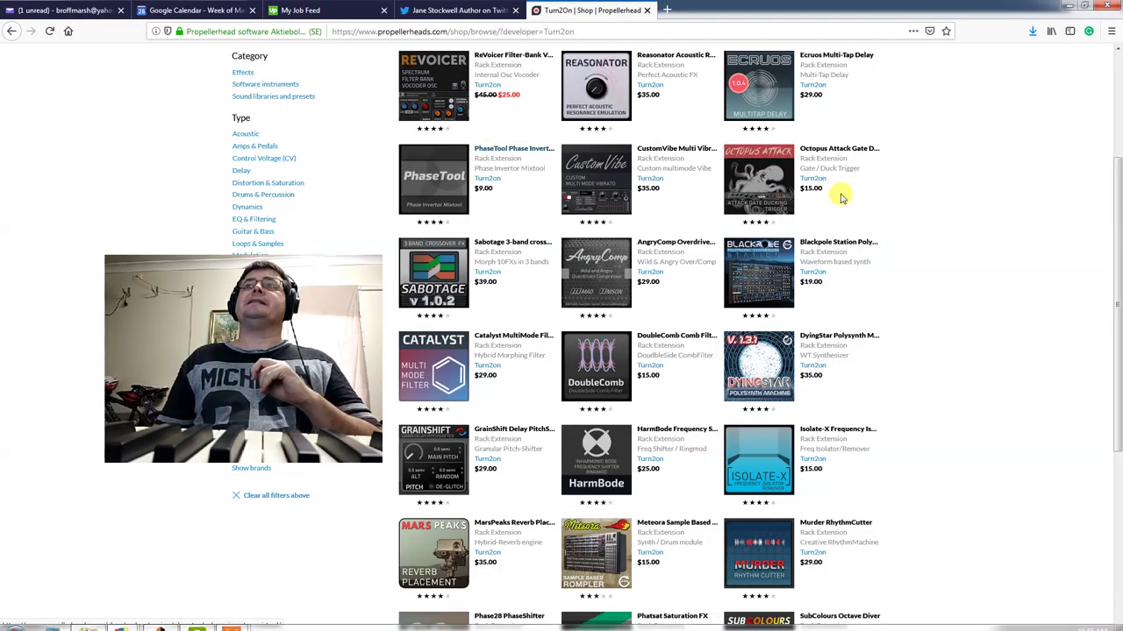
pyautogui.scroll(3, 980, 257)
pyautogui.scroll(2, 982, 257)
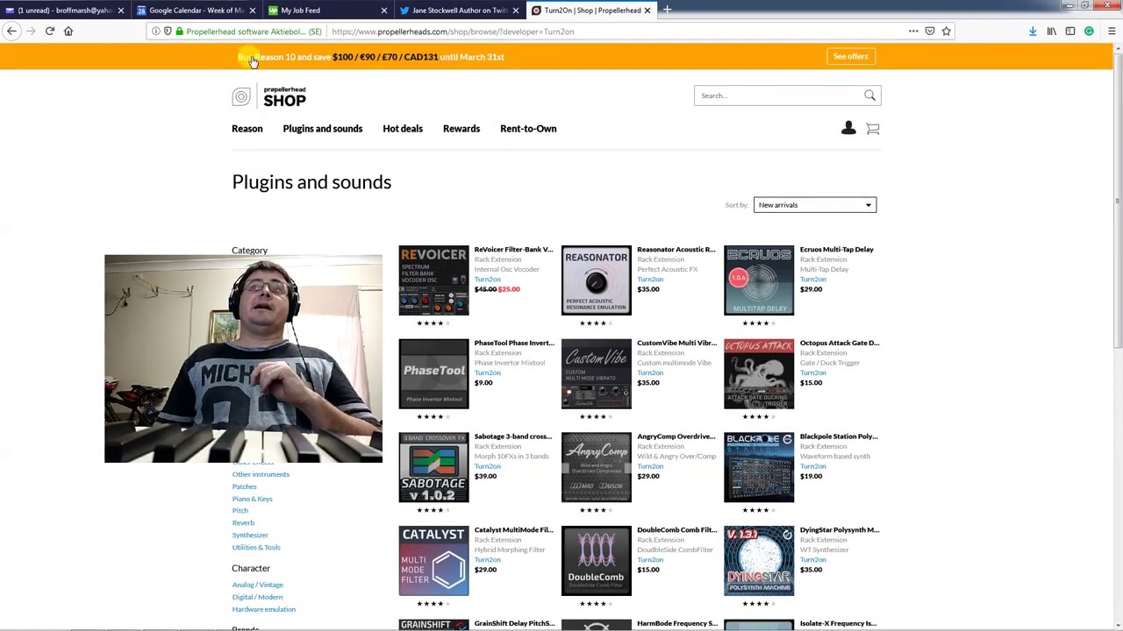
pyautogui.scroll(-3, 932, 251)
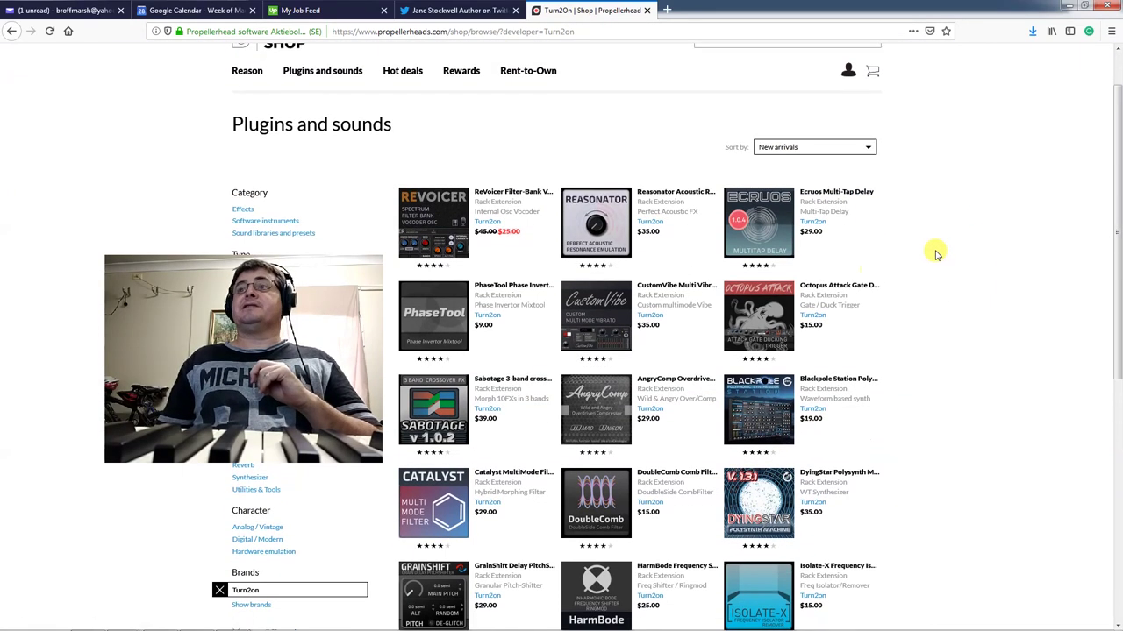
pyautogui.scroll(-5, 972, 230)
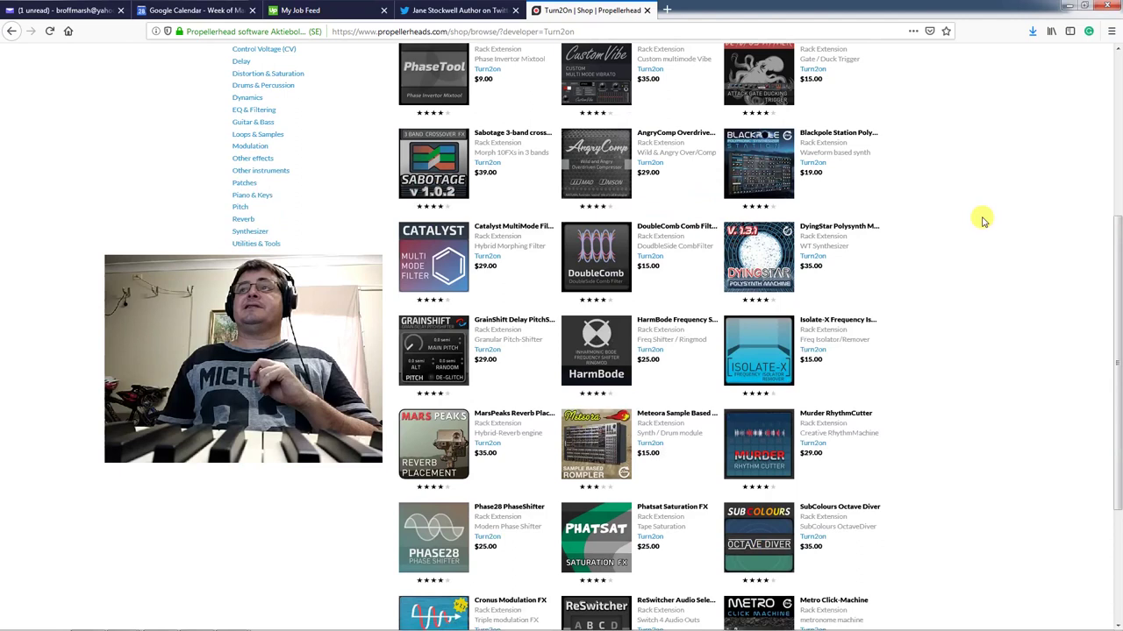
pyautogui.scroll(3, 972, 235)
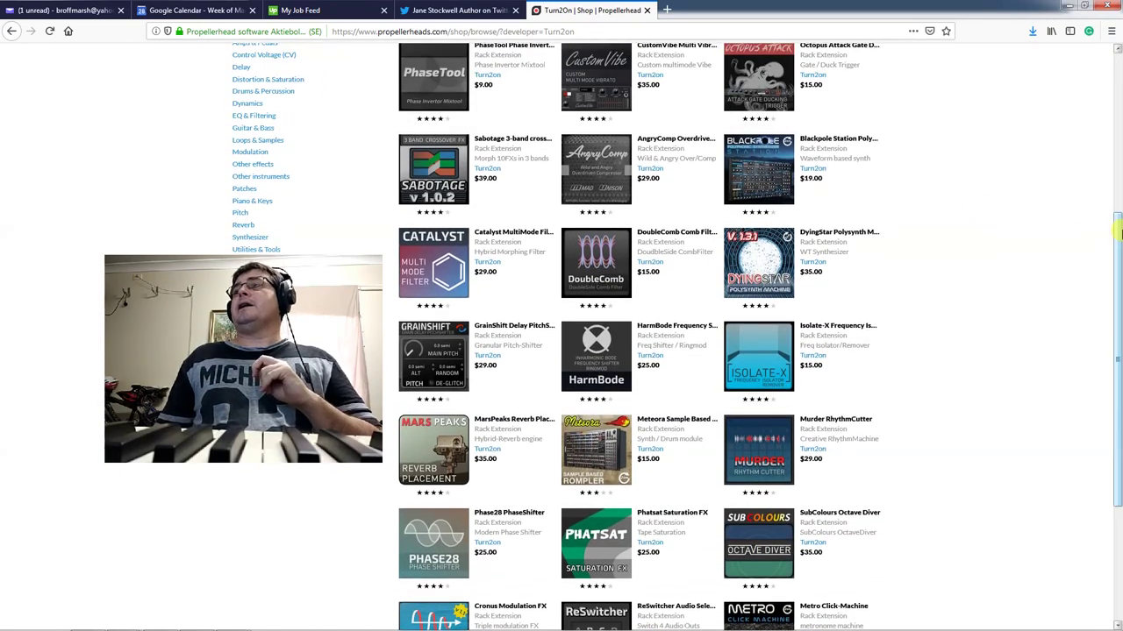
pyautogui.moveTo(1119, 229); pyautogui.dragTo(1101, 293)
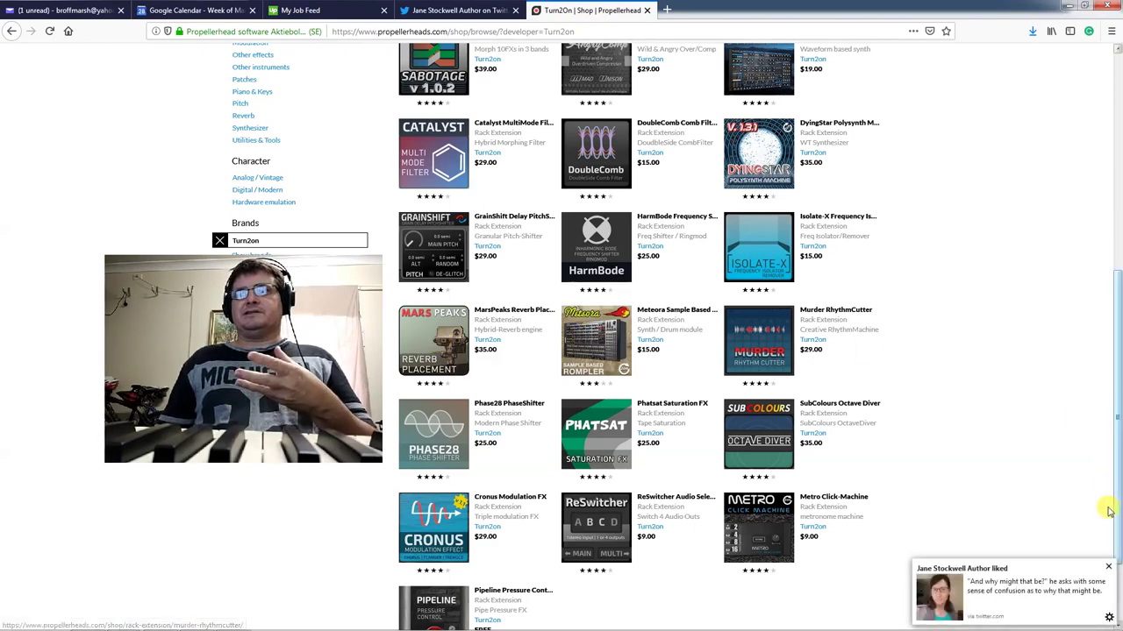
pyautogui.click(1108, 566)
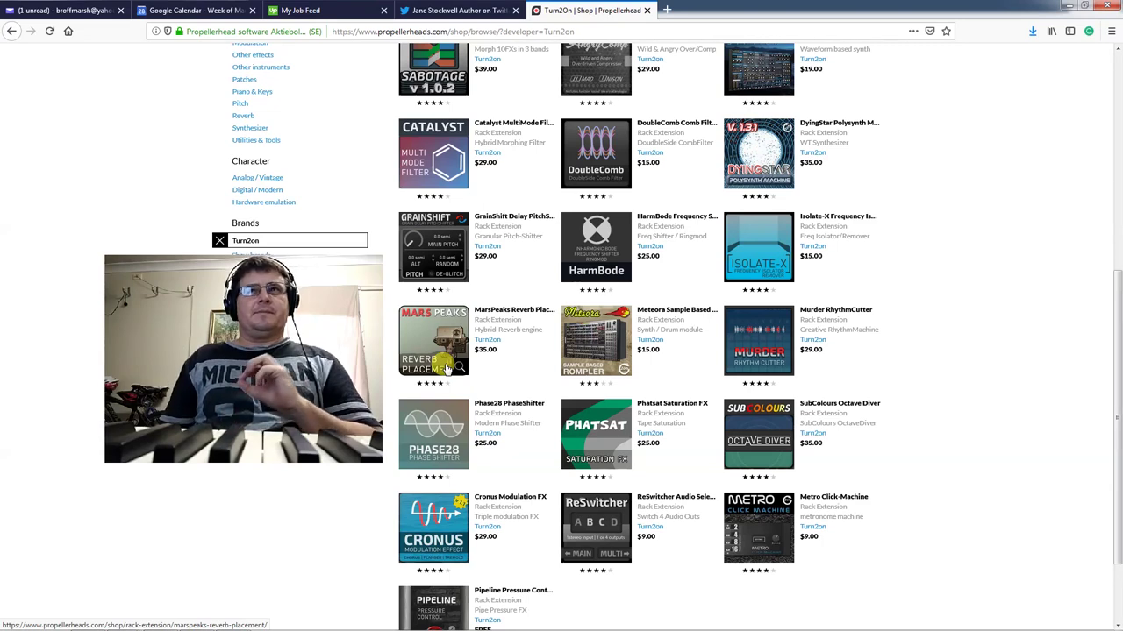
pyautogui.scroll(4, 448, 368)
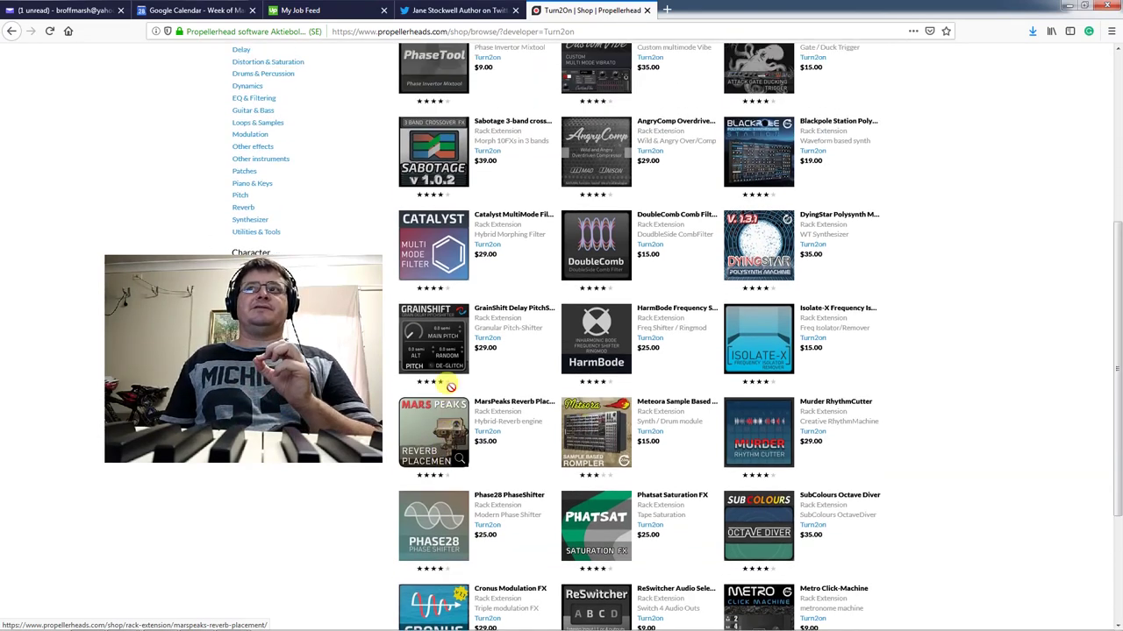
pyautogui.scroll(1, 465, 411)
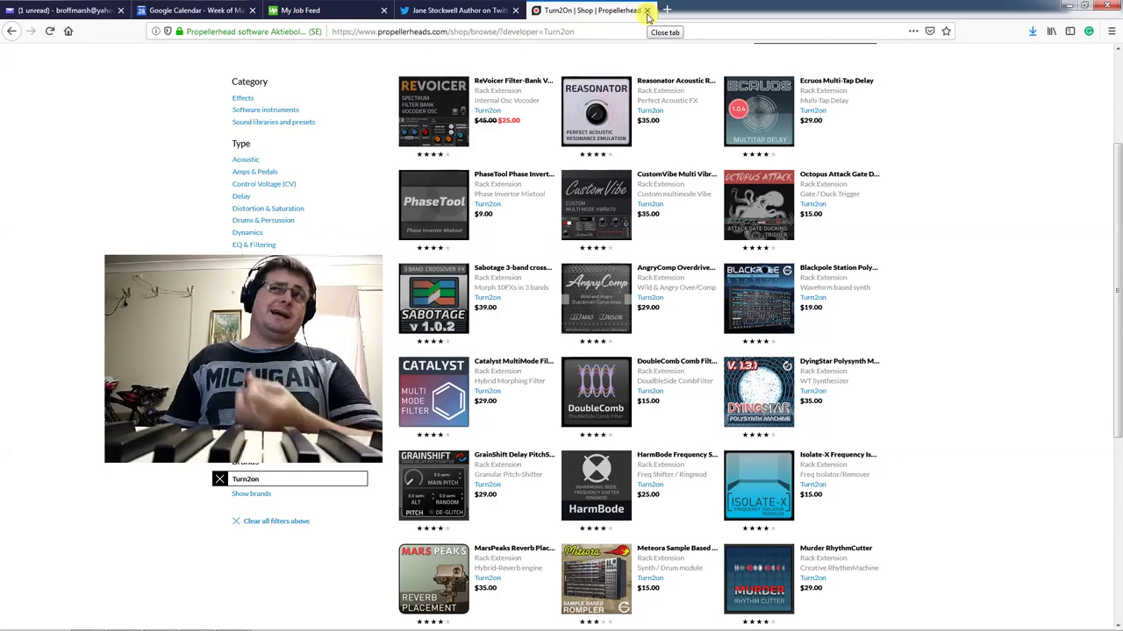
# - Close the Turn2on shop and Twitter tabs, and return to the Reason document
pyautogui.click(647, 12)
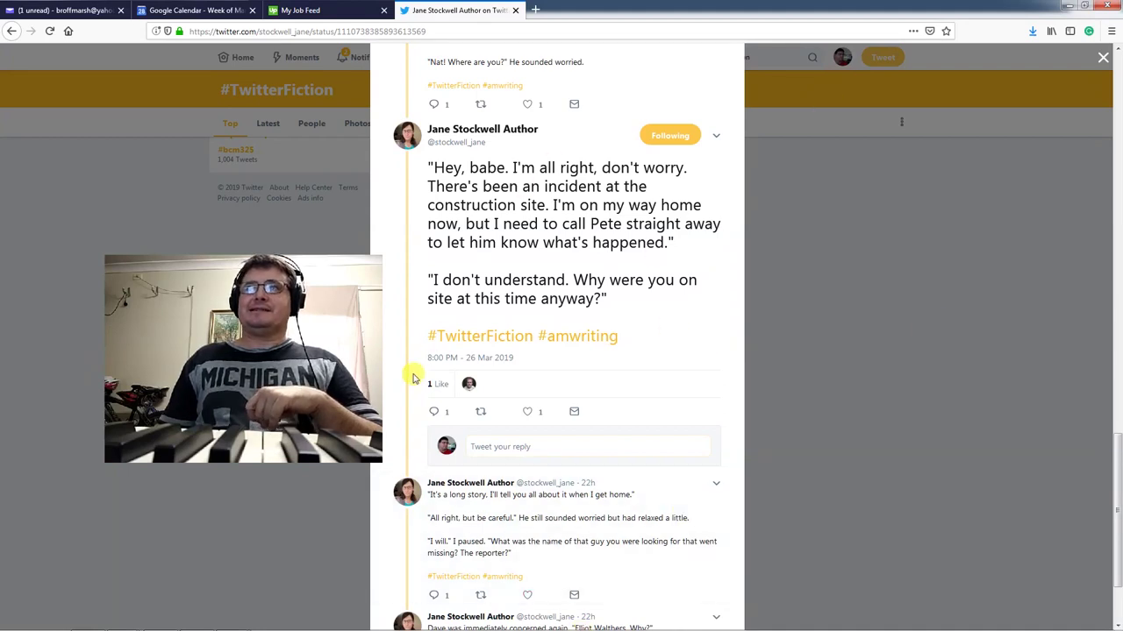
pyautogui.click(515, 10)
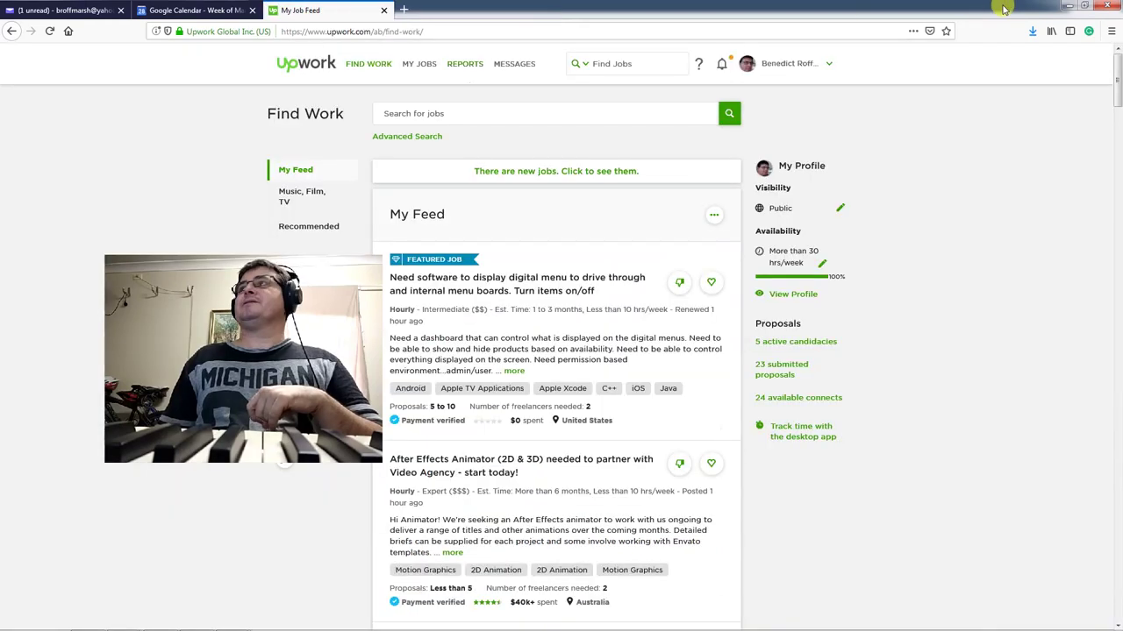
pyautogui.click(1068, 6)
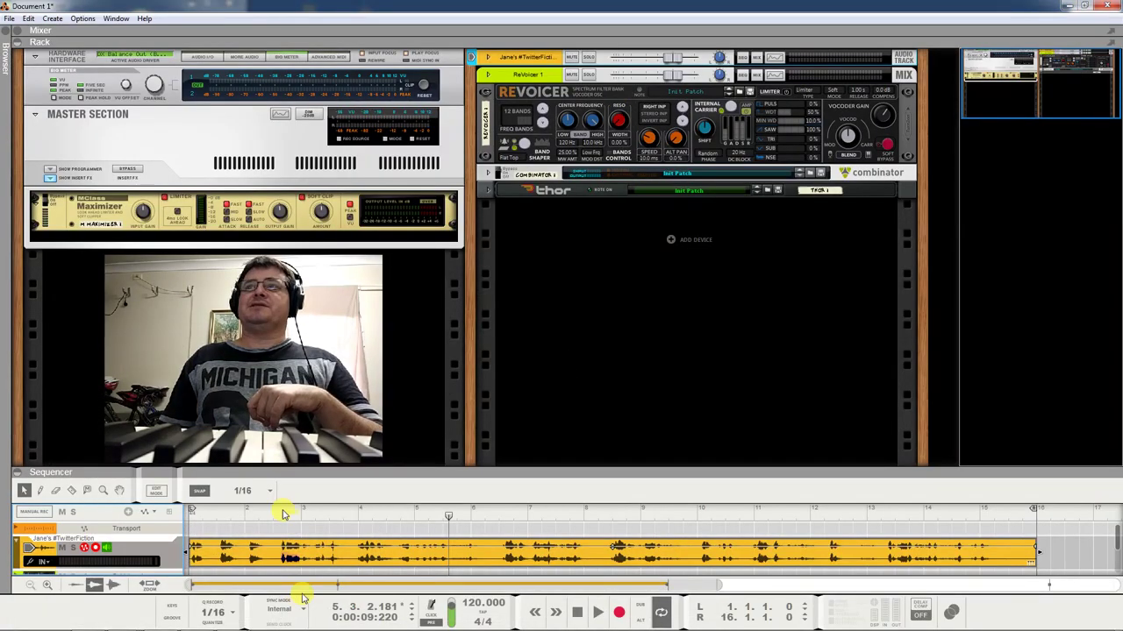
# - Play the #TwitterFiction vocal recording from the start of the song to hear it dry, stopping around bar 6
pyautogui.click(577, 613)
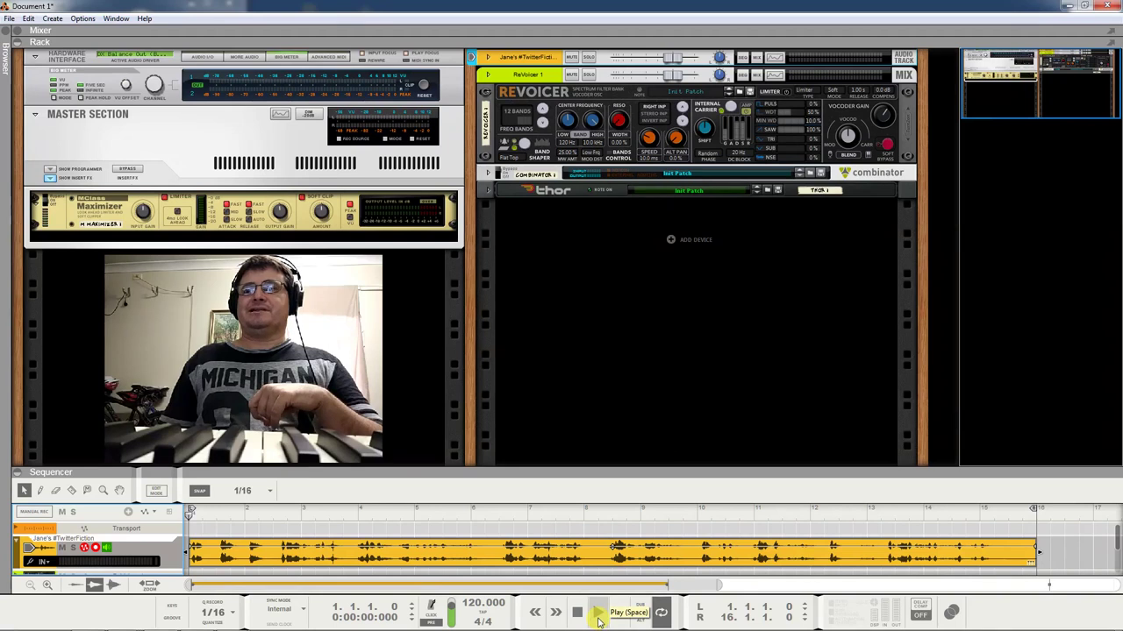
pyautogui.click(597, 614)
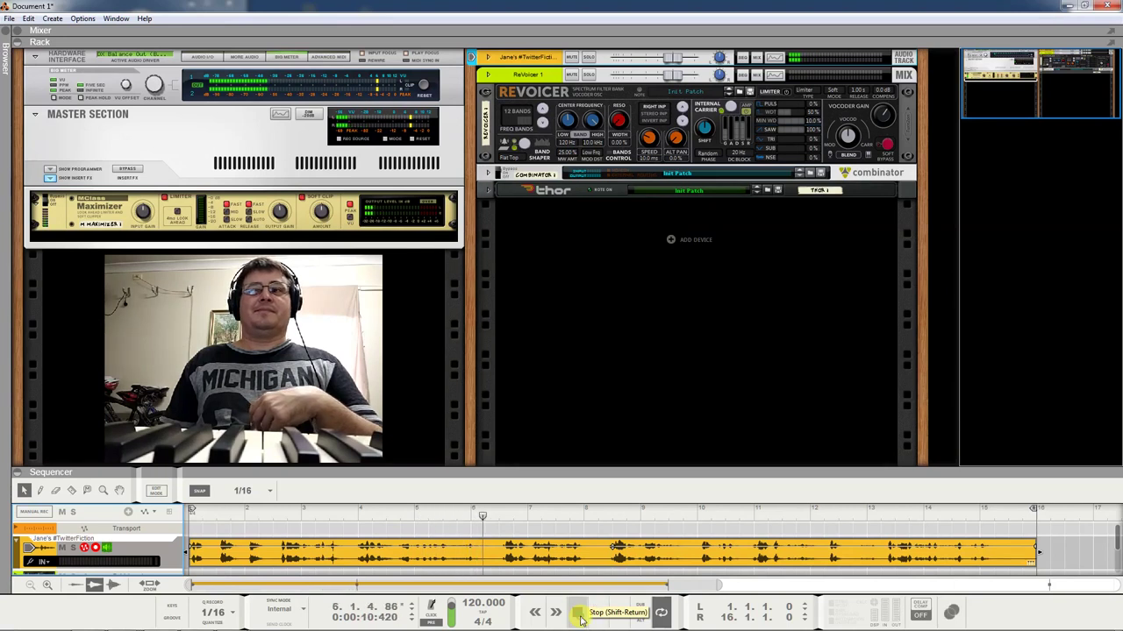
pyautogui.click(580, 620)
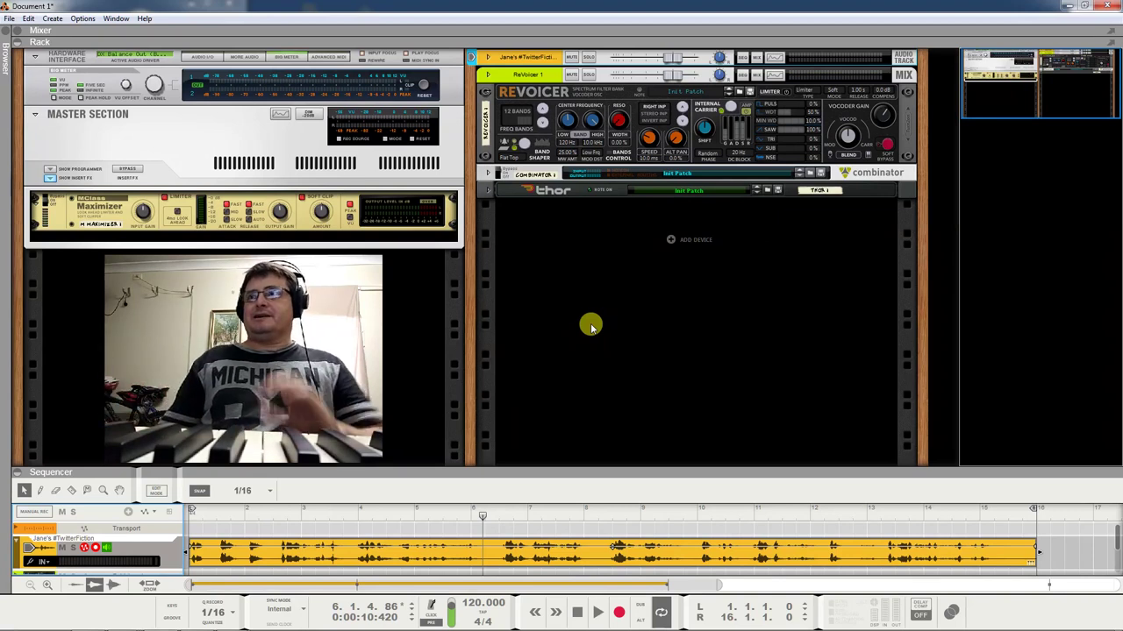
pyautogui.rightClick(670, 241)
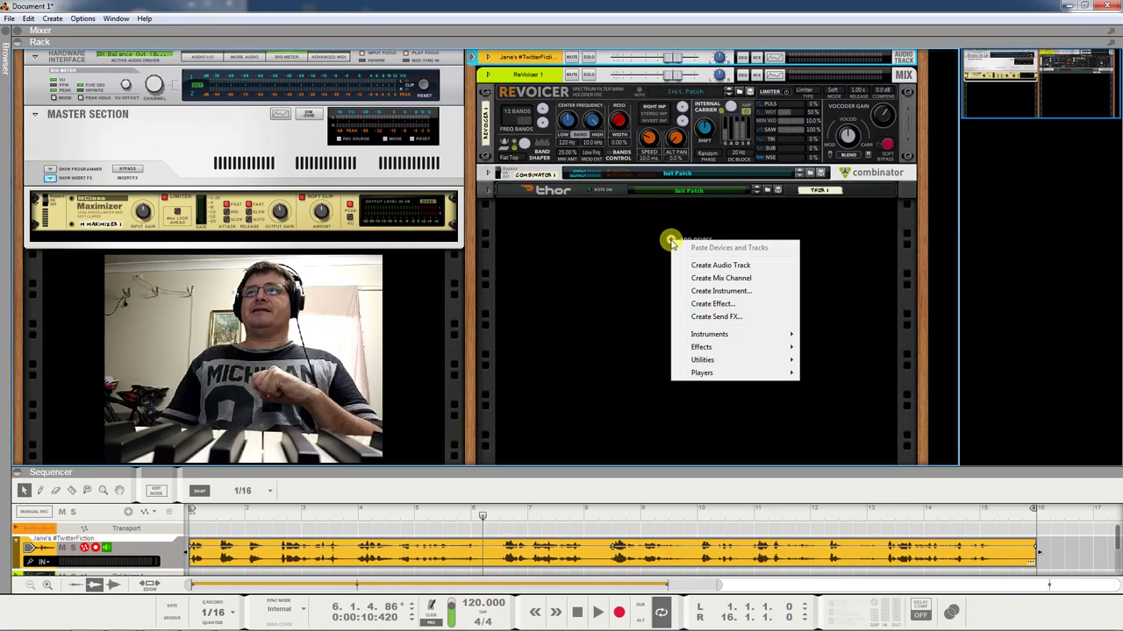
pyautogui.moveTo(727, 346)
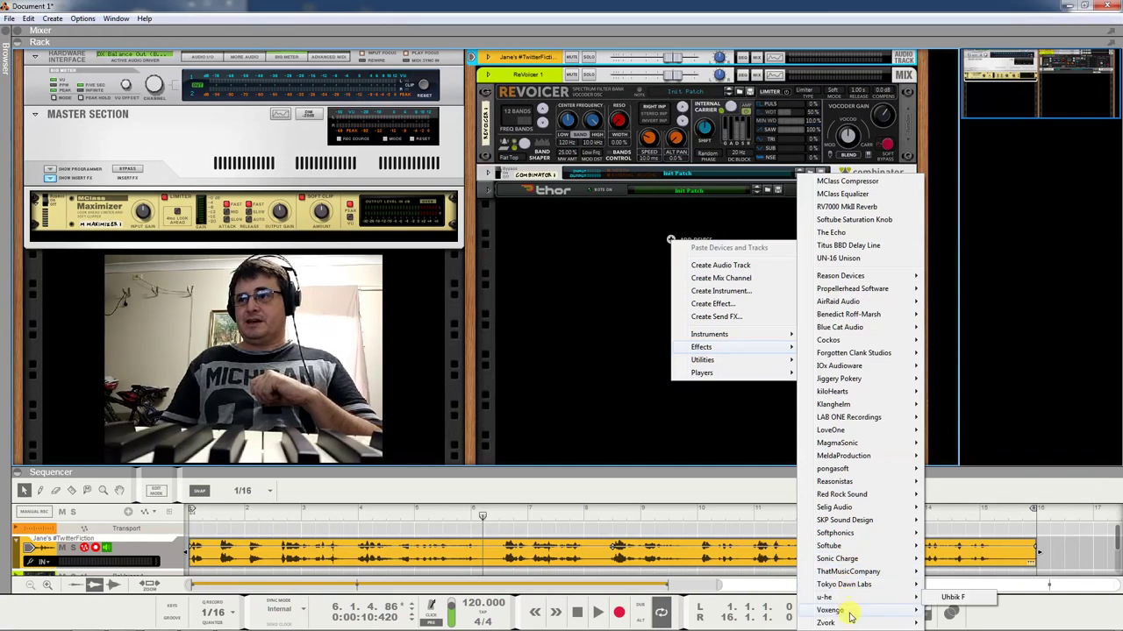
pyautogui.moveTo(850, 623)
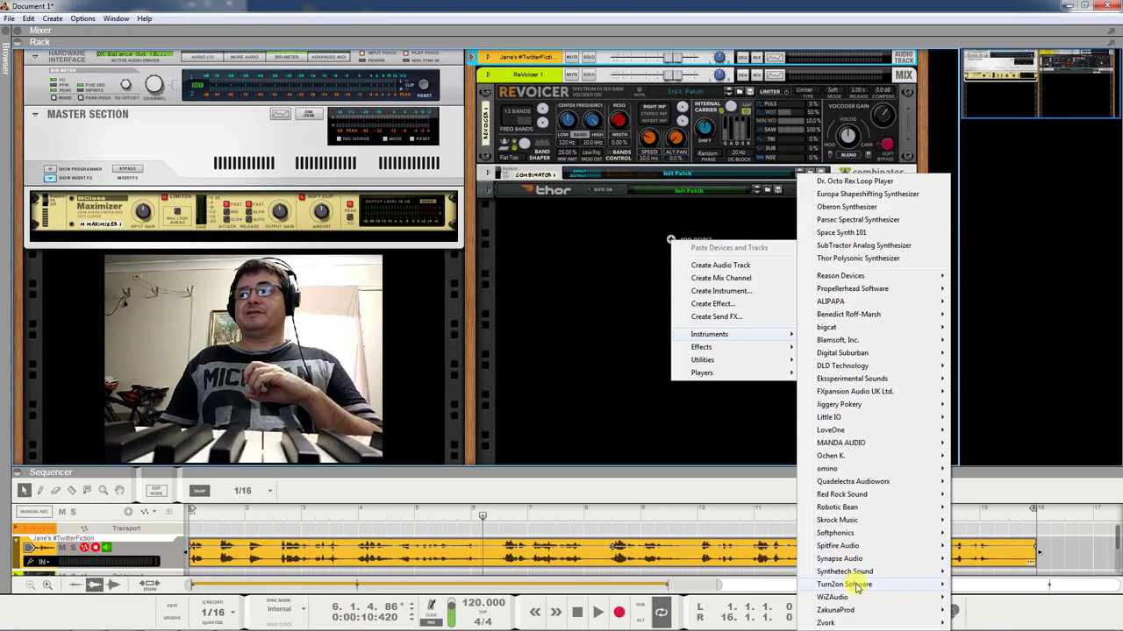
pyautogui.moveTo(855, 585)
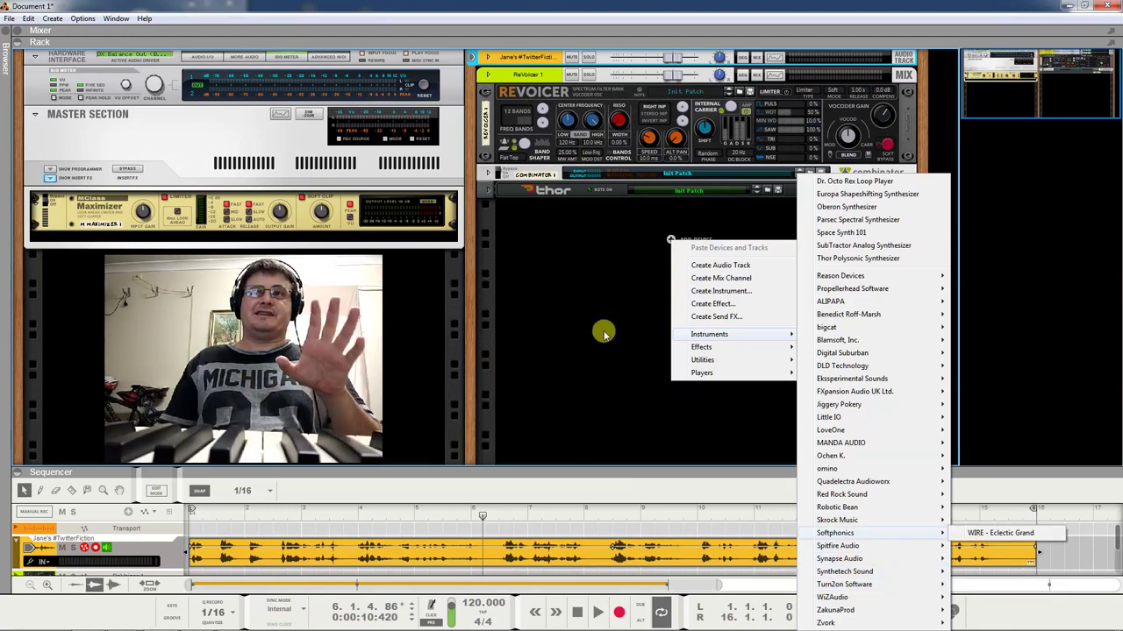
pyautogui.click(601, 265)
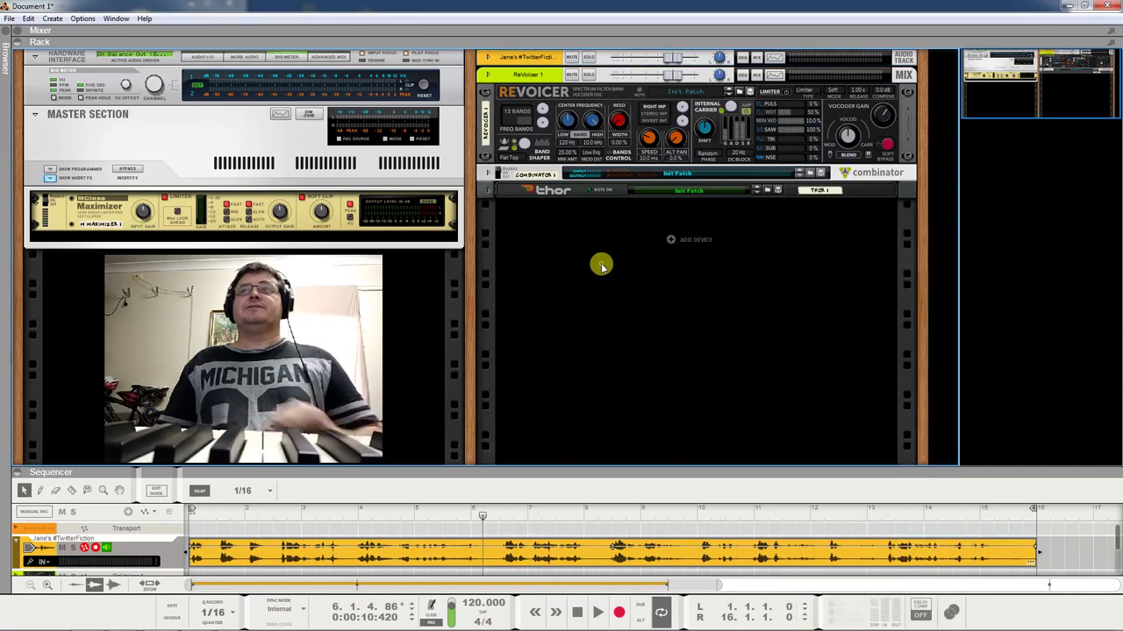
# - Inspect the ReVoicer's rear connections and make the device the target for the master keyboard
pyautogui.click(533, 97)
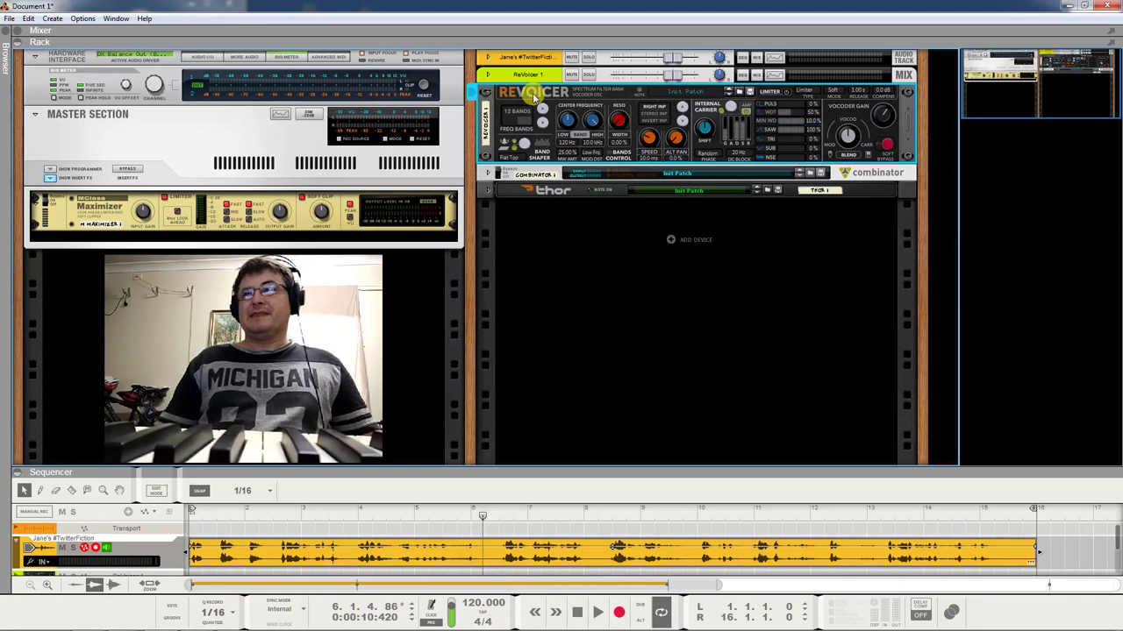
pyautogui.press('Tab')
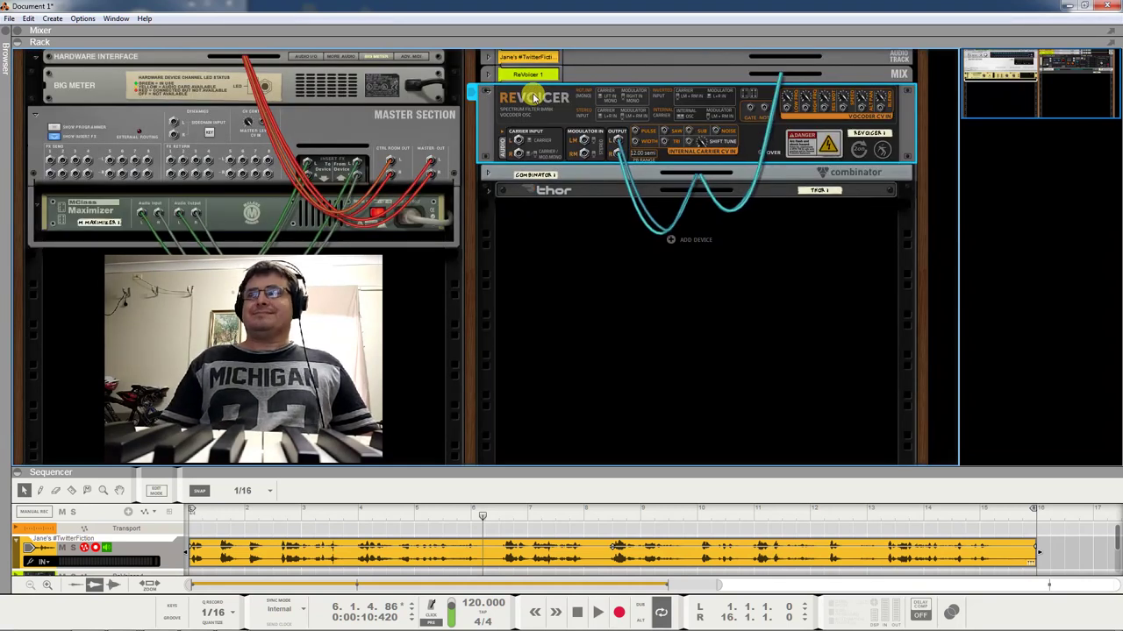
pyautogui.click(474, 94)
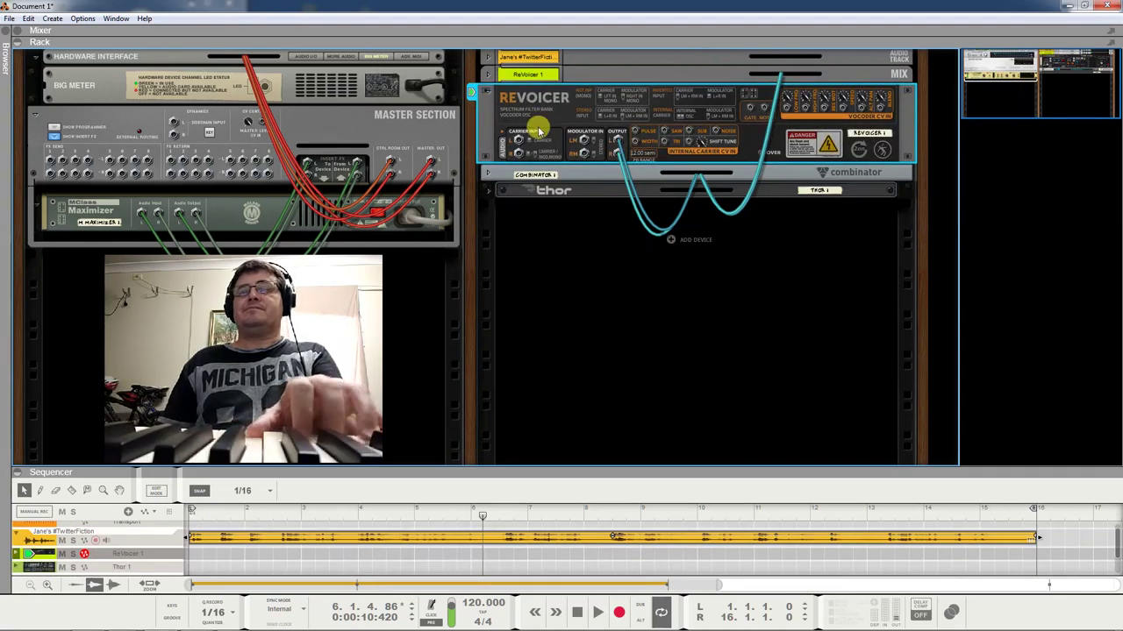
# - Unfold the #TwitterFiction audio track and cable its stereo direct output to the ReVoicer's left and right modulator inputs
pyautogui.press('Tab')
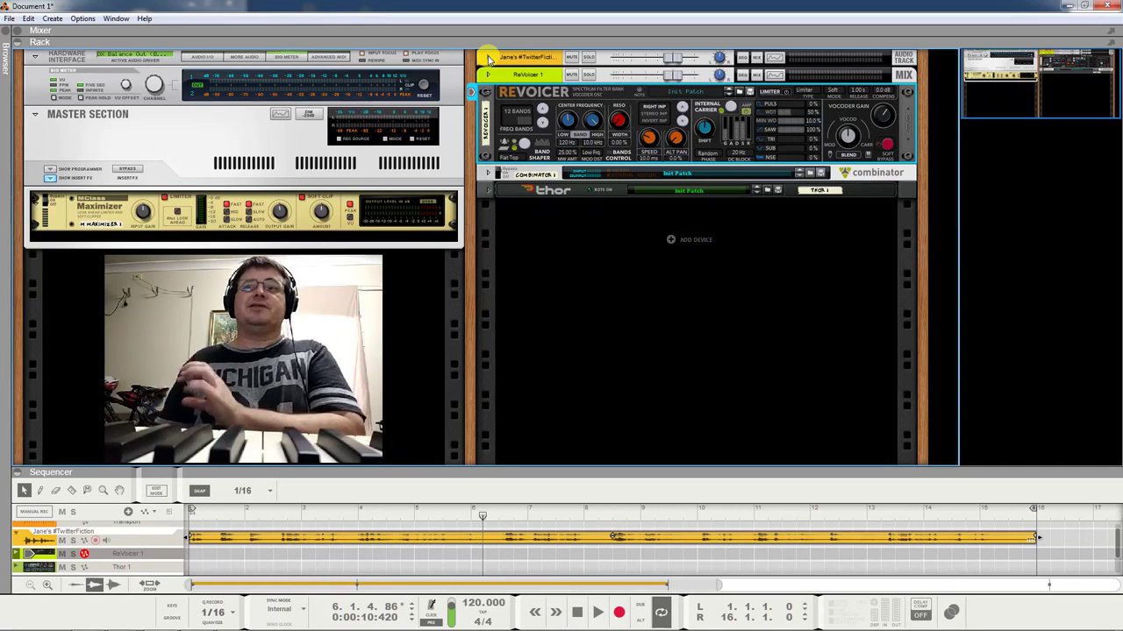
pyautogui.click(489, 59)
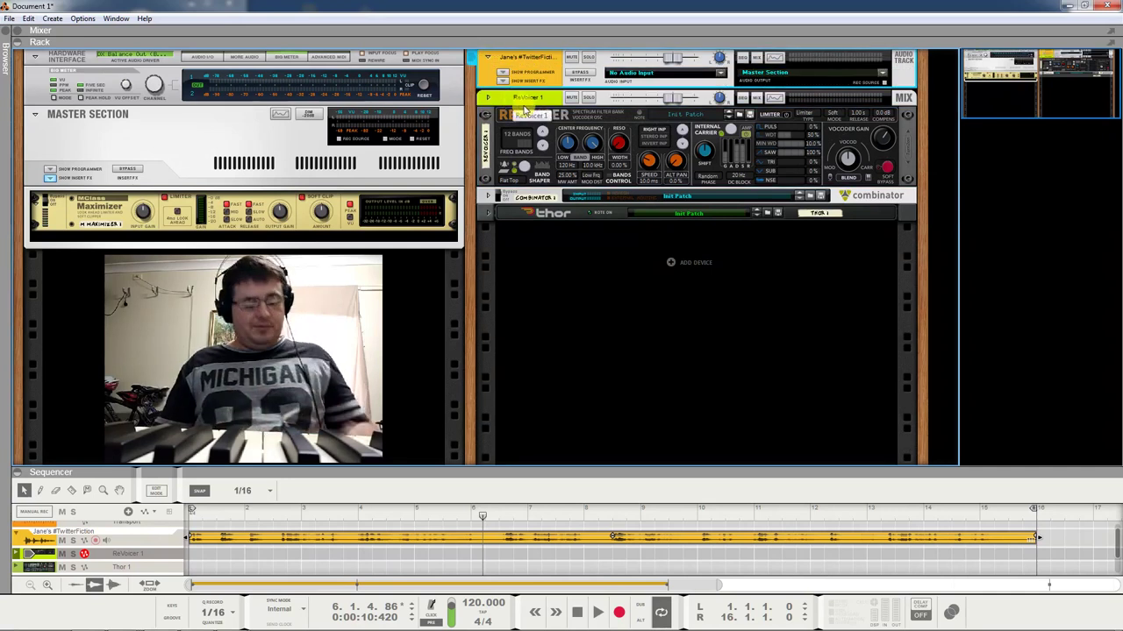
pyautogui.press('Tab')
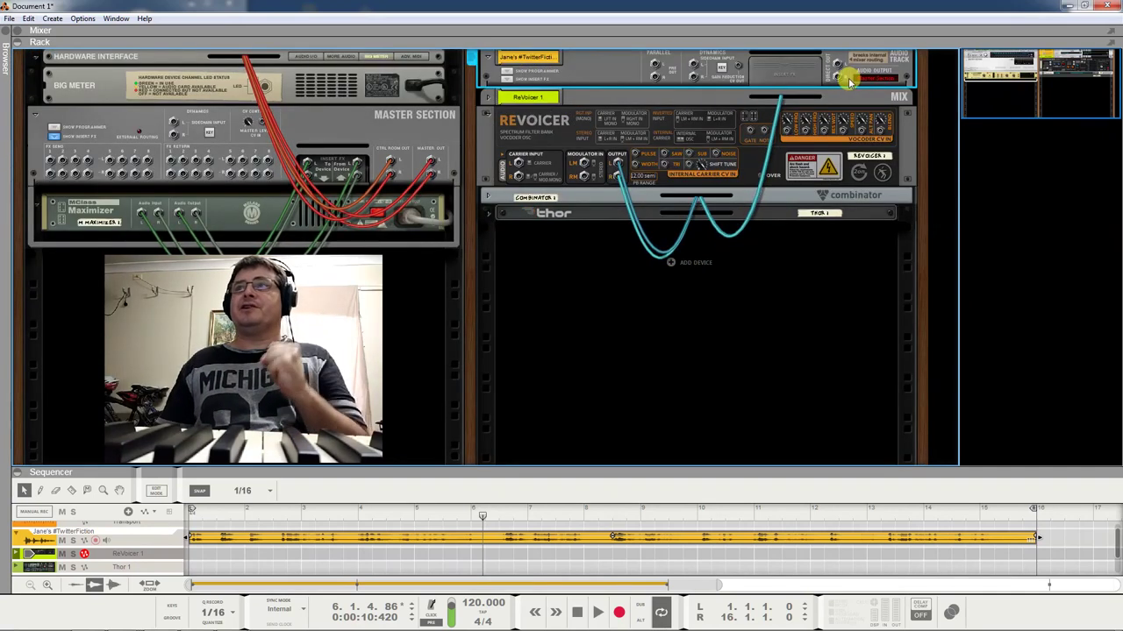
pyautogui.moveTo(838, 68); pyautogui.dragTo(583, 166)
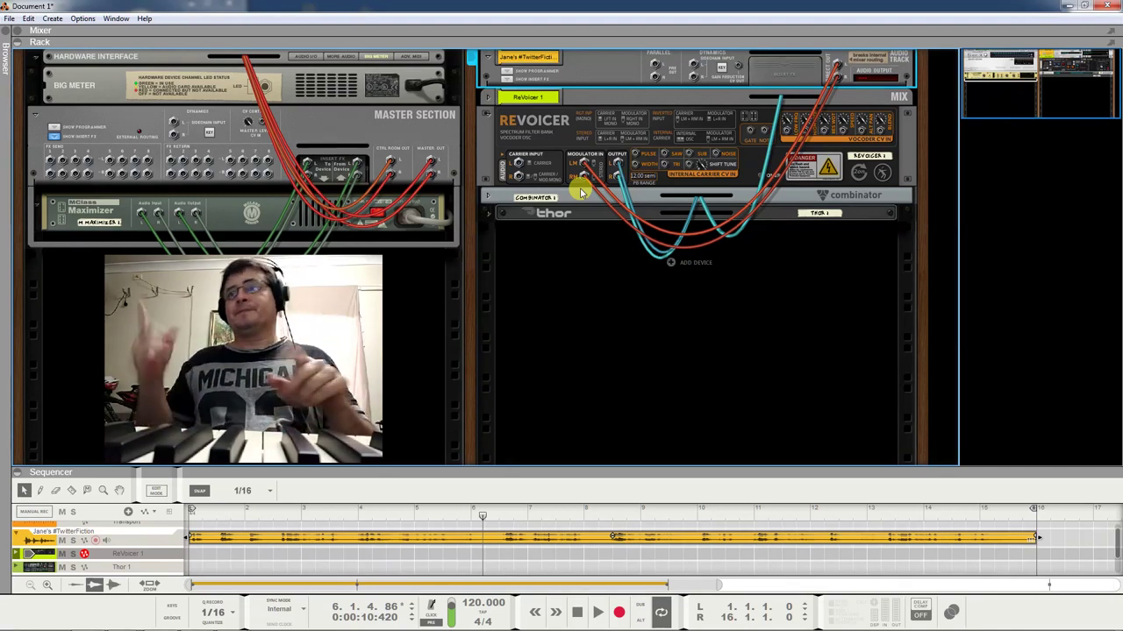
# - Target the ReVoicer with the keyboard and play the song to audition the vocoded speech while reviewing its front controls and rear carrier inputs
pyautogui.click(478, 122)
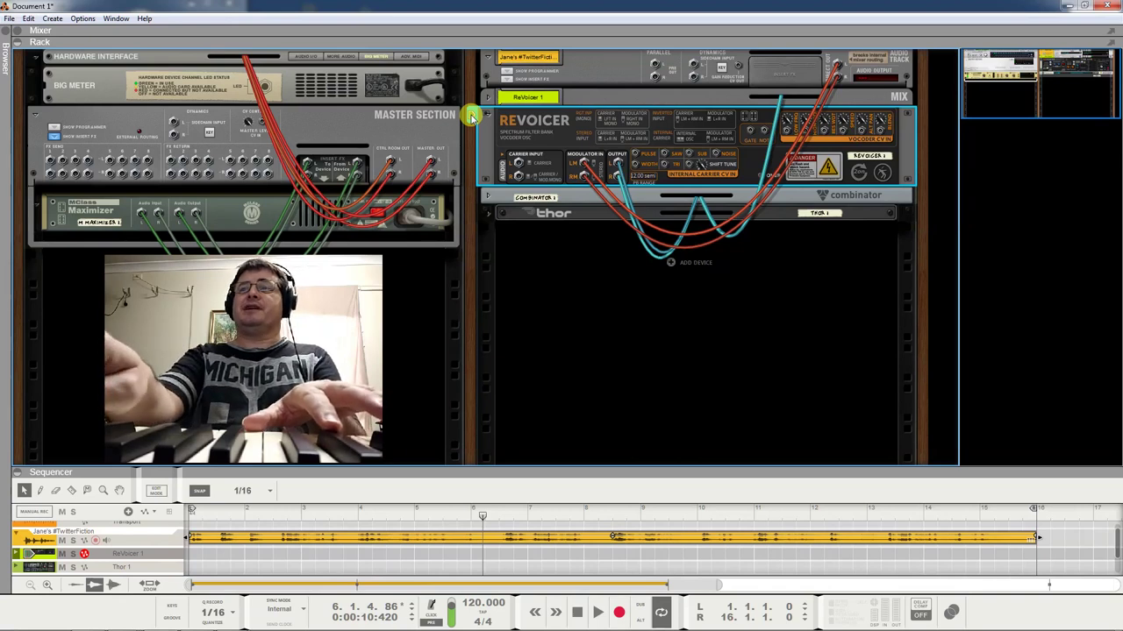
pyautogui.press('space')
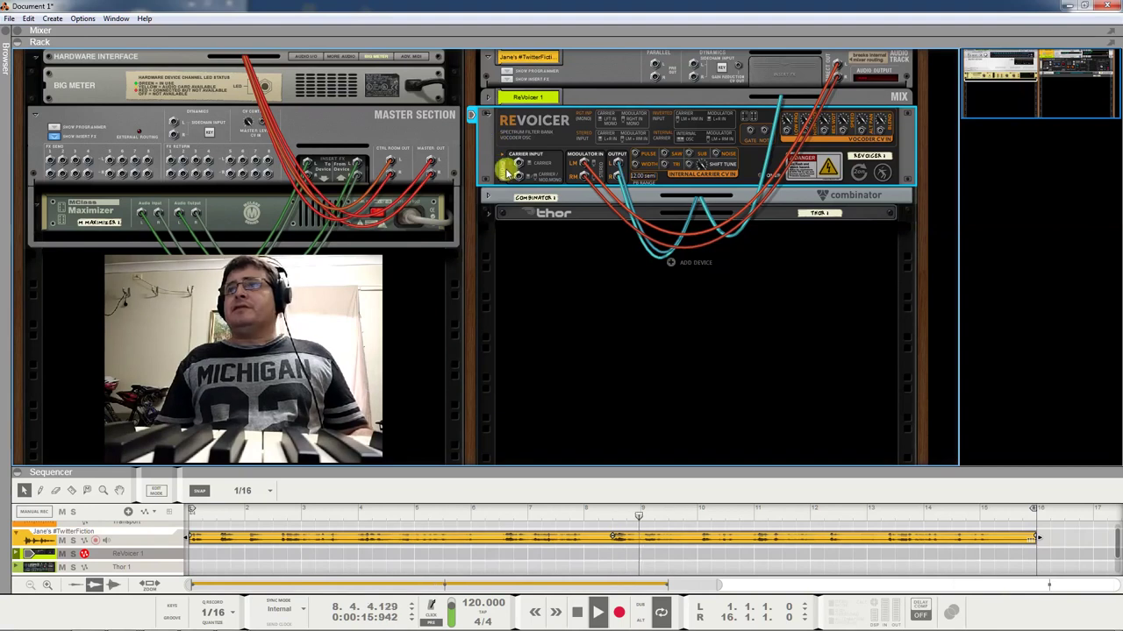
pyautogui.press('Tab')
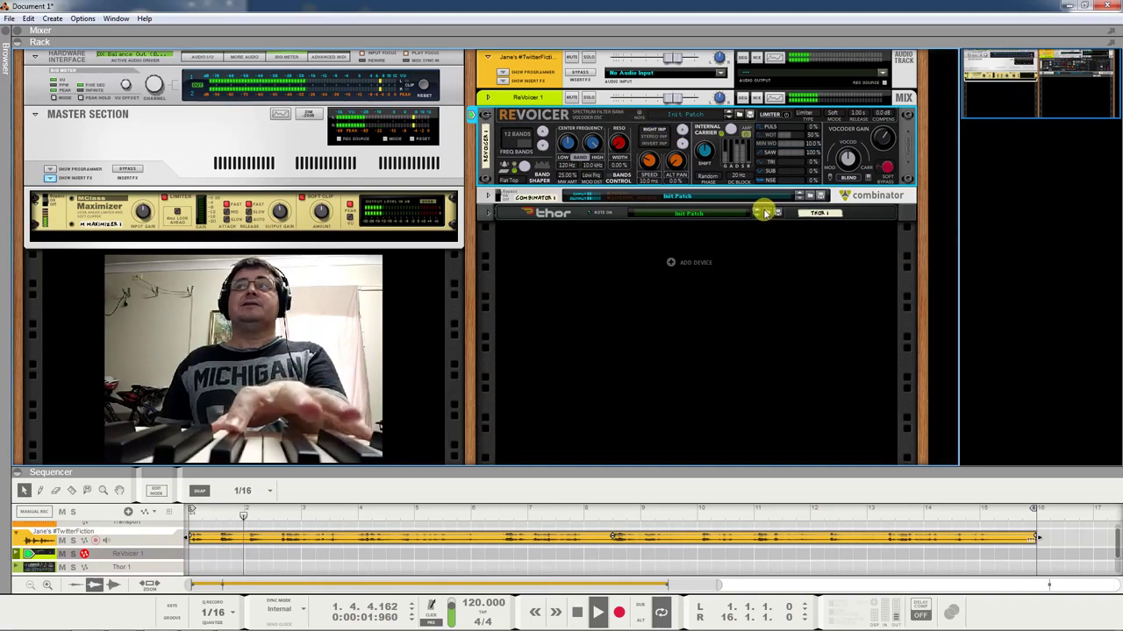
pyautogui.moveTo(851, 165)
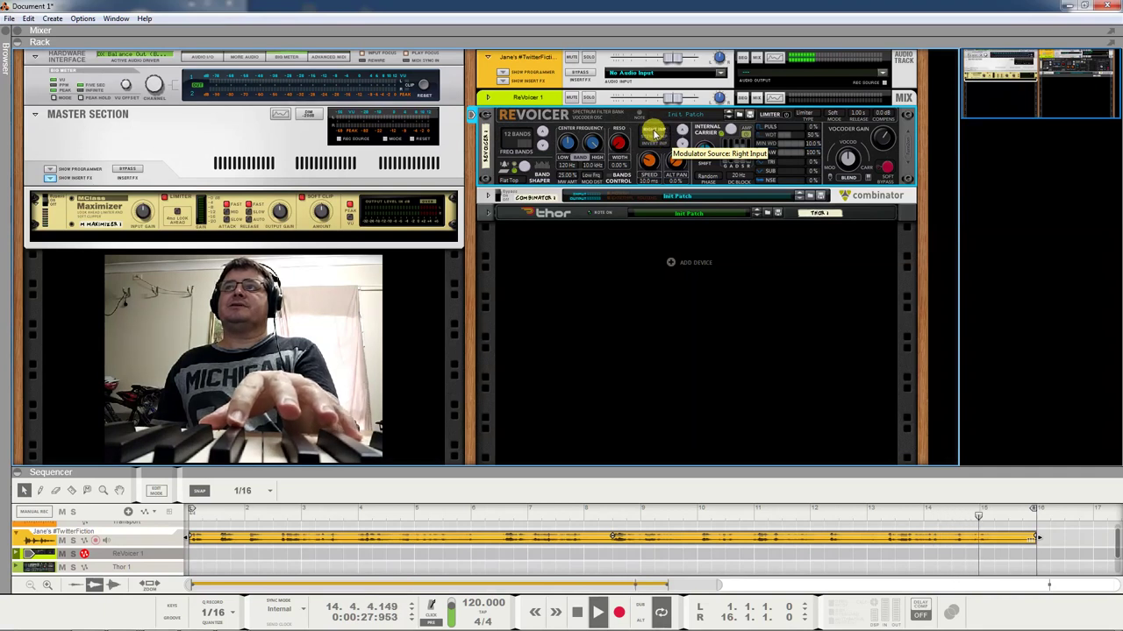
pyautogui.press('Tab')
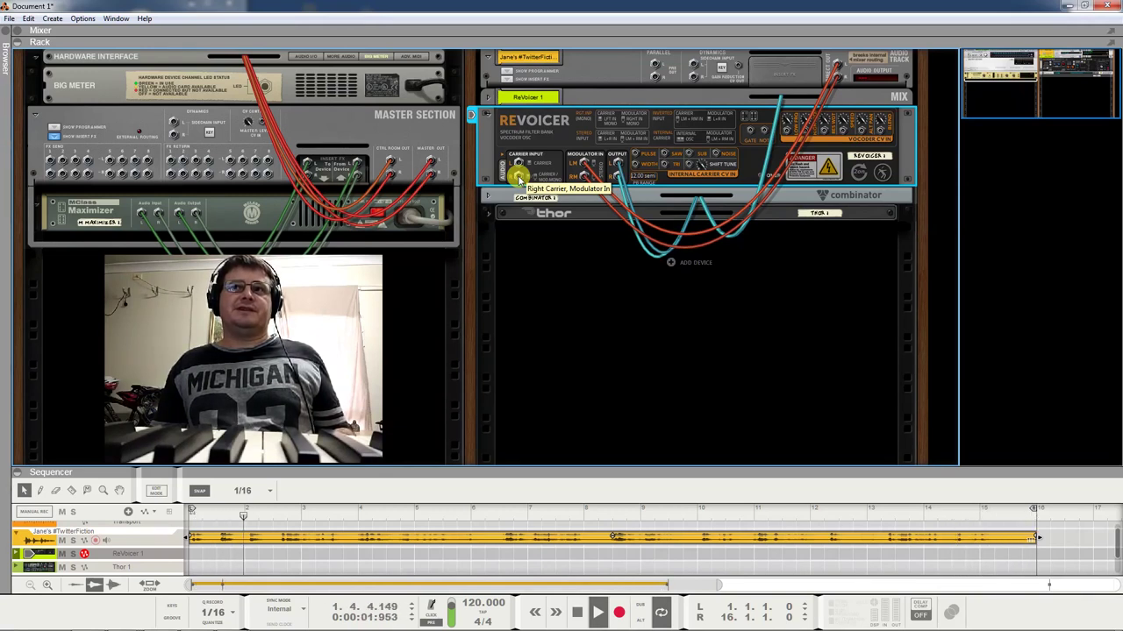
pyautogui.press('Tab')
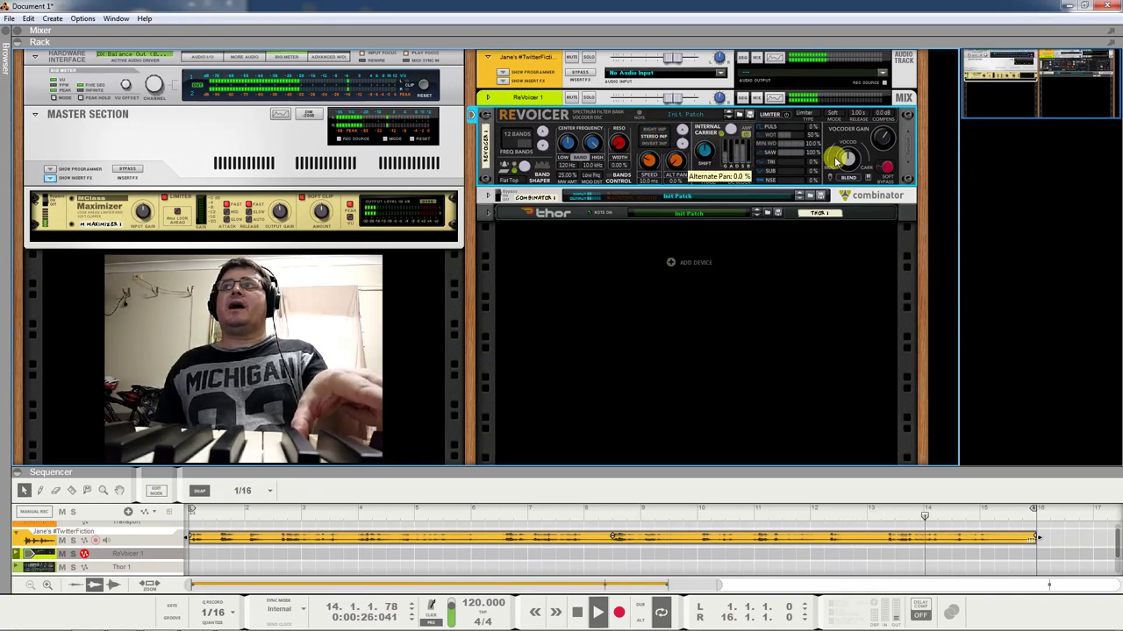
# - Review the ReVoicer's limiter type and limiter mode options without changing either setting
pyautogui.click(809, 117)
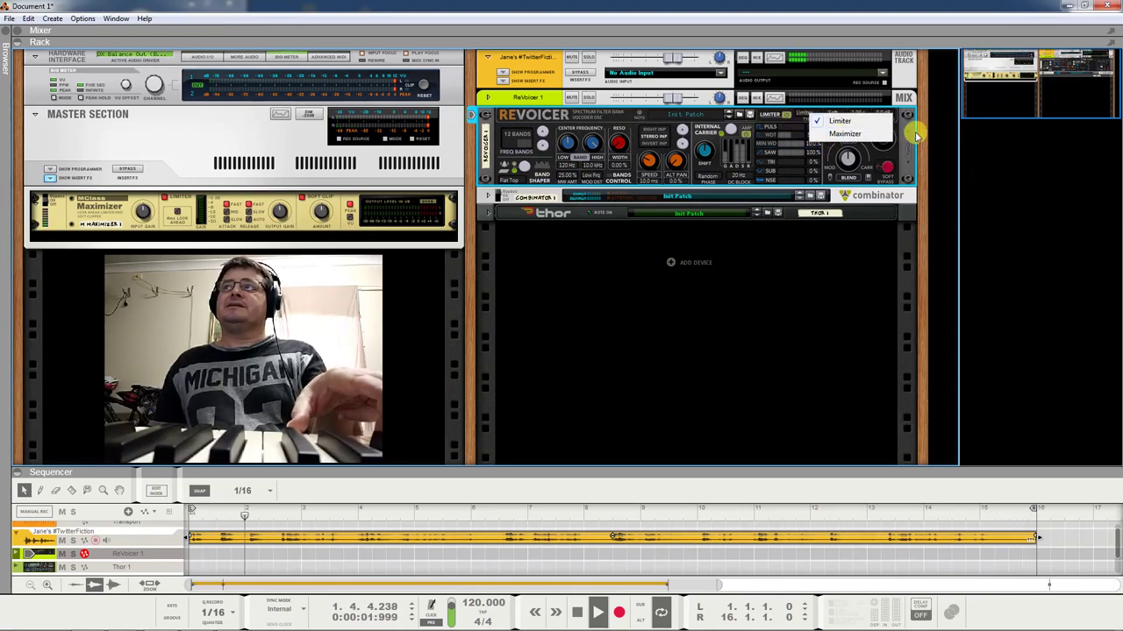
pyautogui.click(845, 118)
pyautogui.click(842, 118)
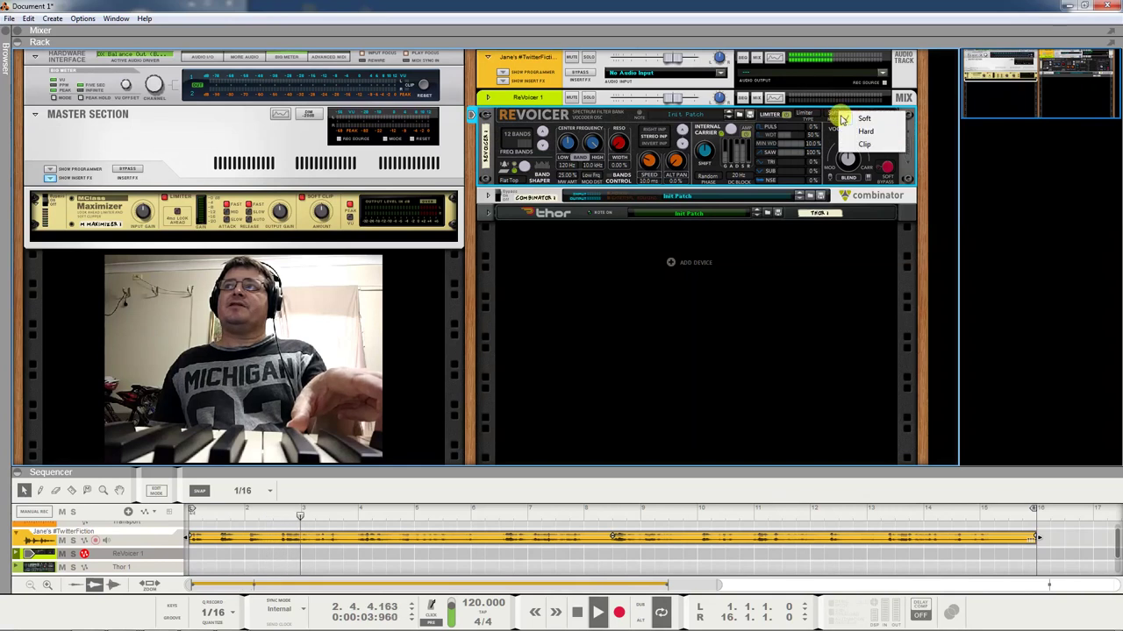
pyautogui.click(909, 137)
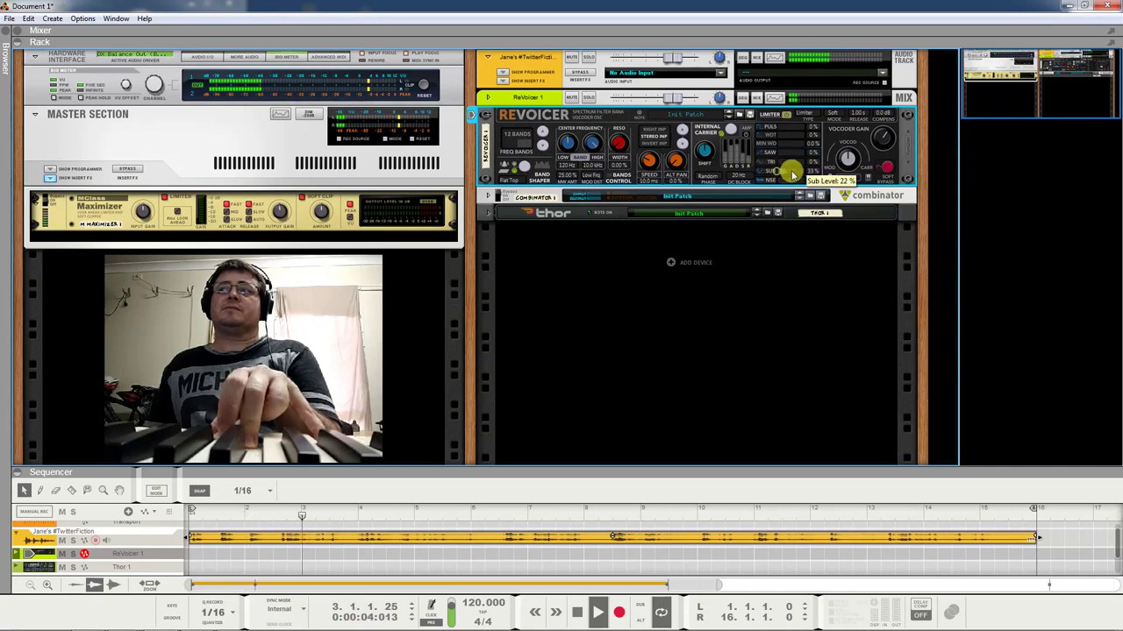
# - Audition the internal carrier's sub oscillator at 100%, noise at 90% and sawtooth at about 67%, then lower them again
pyautogui.moveTo(792, 173); pyautogui.dragTo(813, 175)
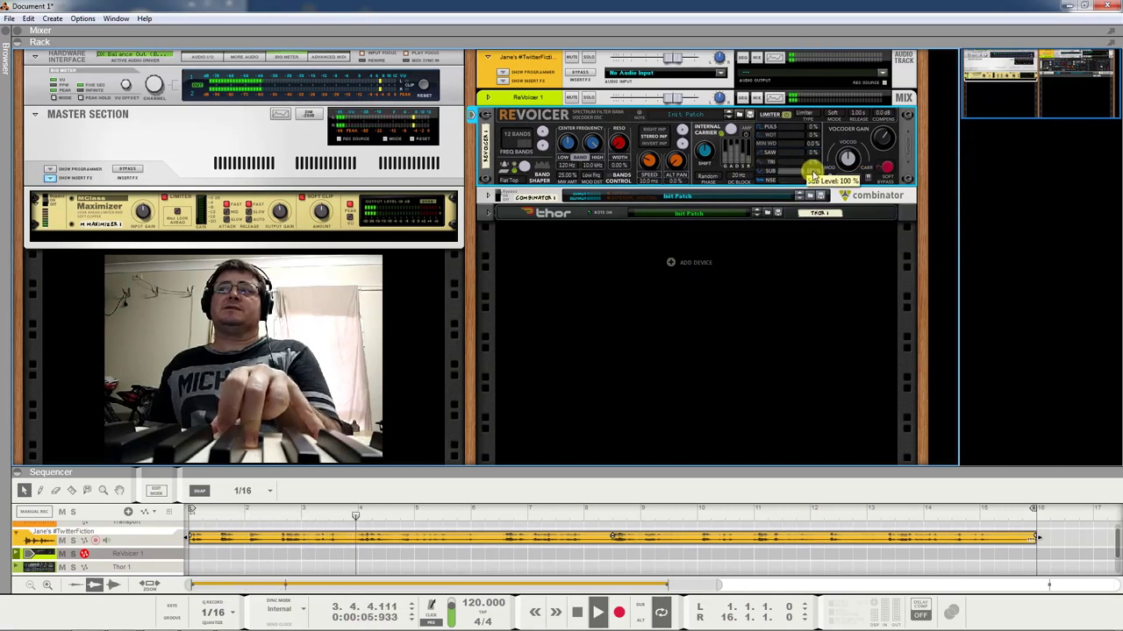
pyautogui.moveTo(744, 179); pyautogui.dragTo(803, 183)
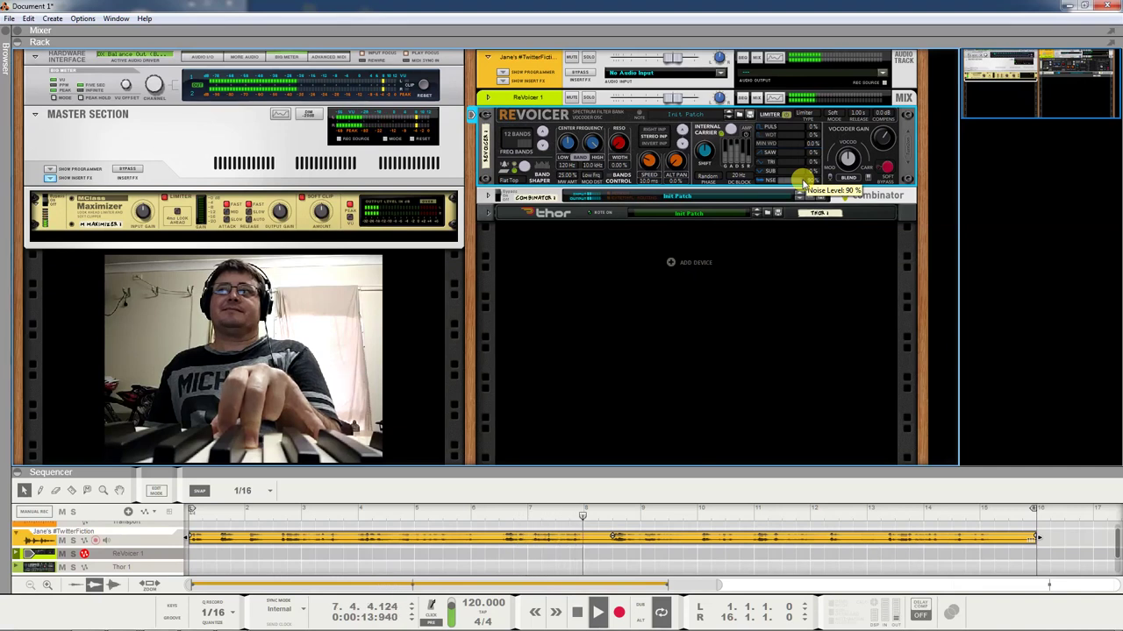
pyautogui.moveTo(803, 184); pyautogui.dragTo(775, 189)
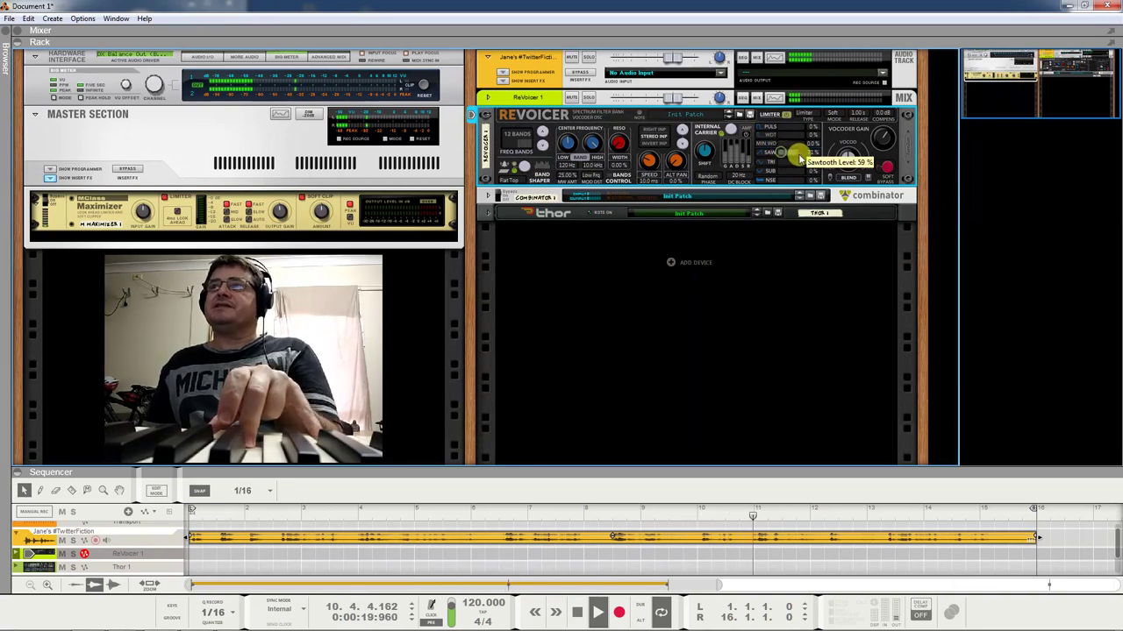
pyautogui.moveTo(775, 162); pyautogui.dragTo(814, 170)
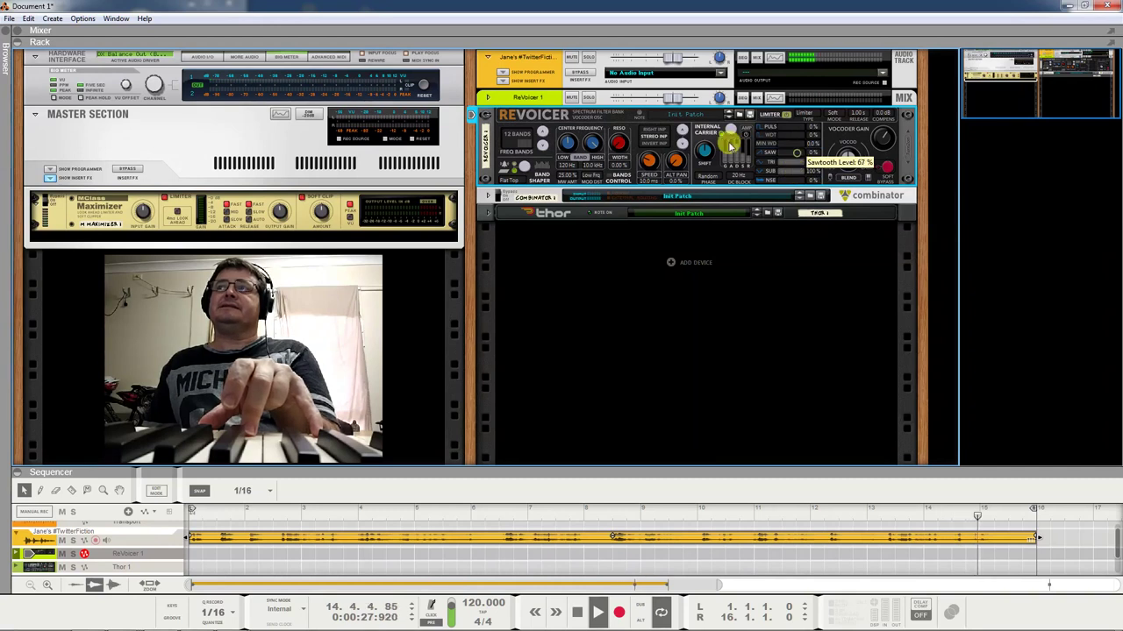
pyautogui.moveTo(784, 167); pyautogui.dragTo(763, 175)
# - Set the internal carrier's pulse level to 100%, pulse width to 45% and minimum pulse width to 6.3%
pyautogui.moveTo(777, 119); pyautogui.dragTo(787, 150)
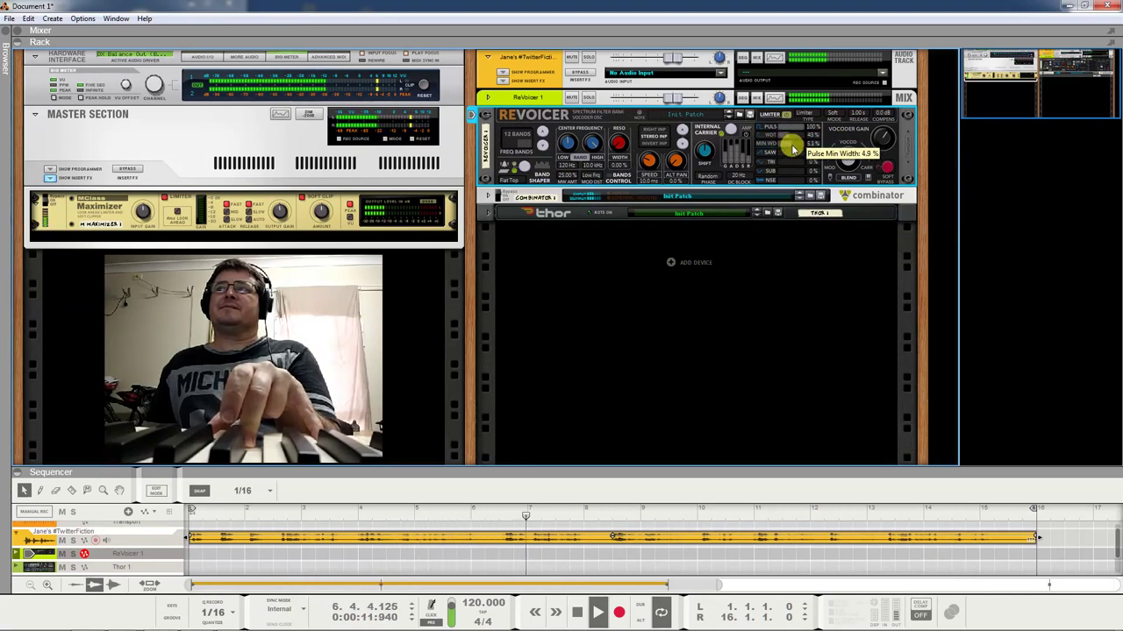
pyautogui.moveTo(778, 143)
pyautogui.mouseDown()
pyautogui.moveTo(800, 143)
pyautogui.moveTo(788, 149)
pyautogui.mouseUp()
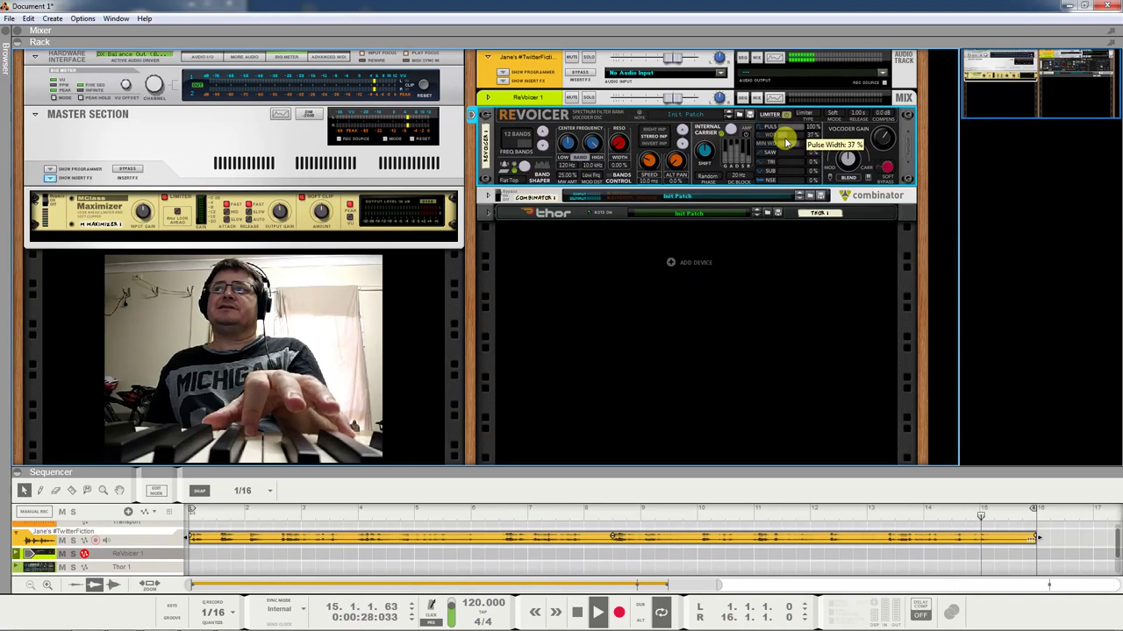
pyautogui.moveTo(780, 141); pyautogui.dragTo(784, 143)
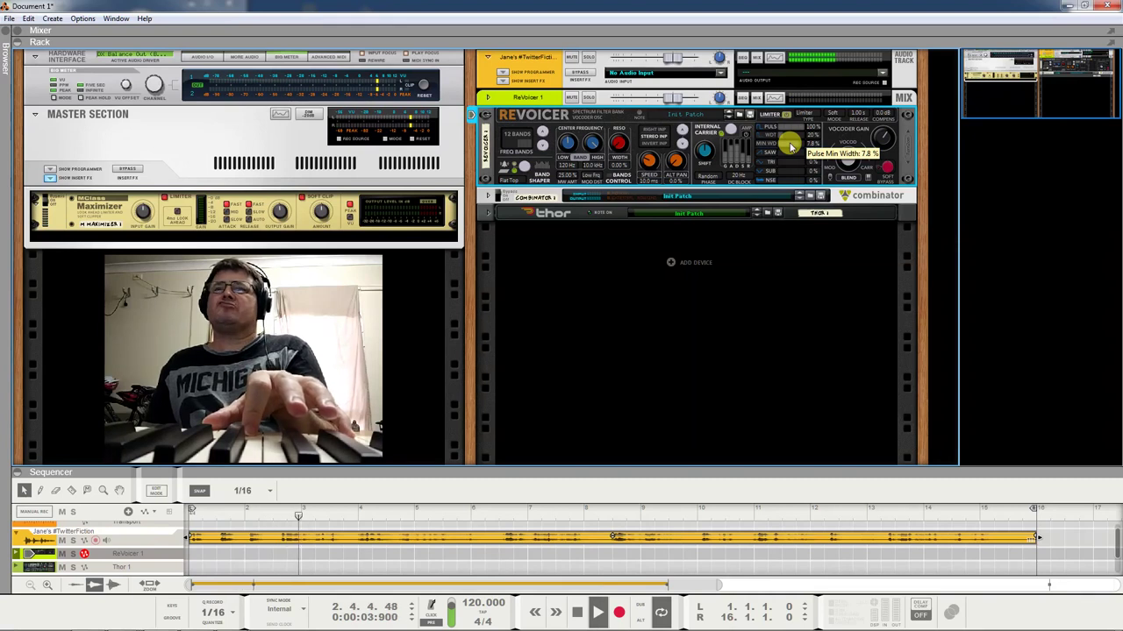
pyautogui.moveTo(781, 147)
pyautogui.mouseDown()
pyautogui.moveTo(816, 144)
pyautogui.moveTo(769, 143)
pyautogui.moveTo(807, 147)
pyautogui.moveTo(785, 151)
pyautogui.moveTo(795, 154)
pyautogui.mouseUp()
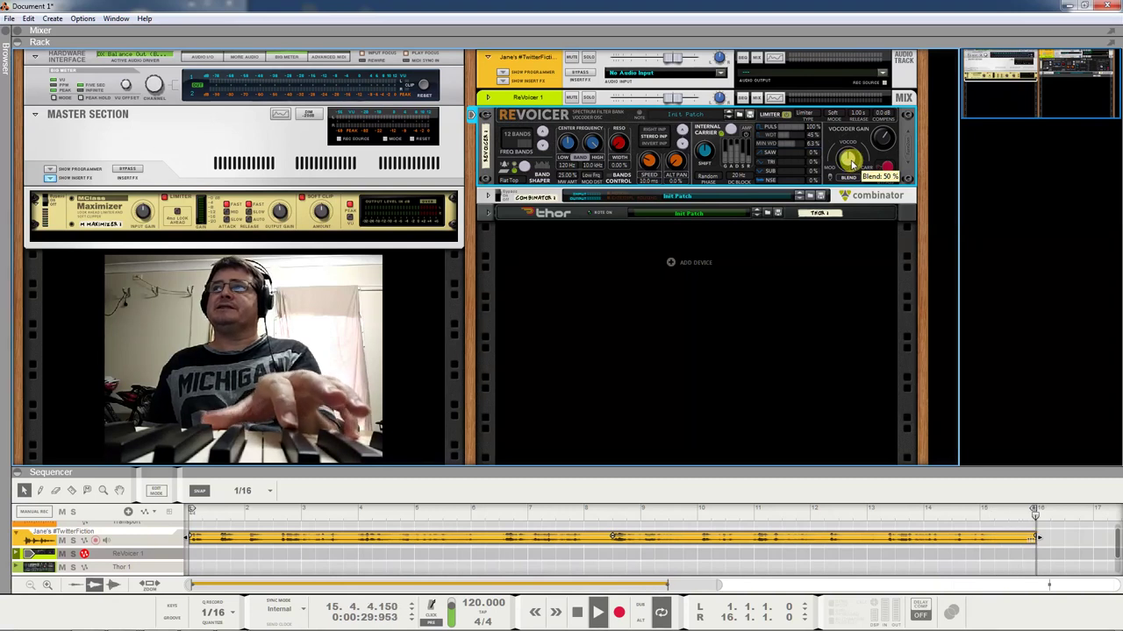
# - Unfold the Thor synthesizer below the ReVoicer to view its controls and fold it again
pyautogui.moveTo(881, 143); pyautogui.dragTo(889, 173)
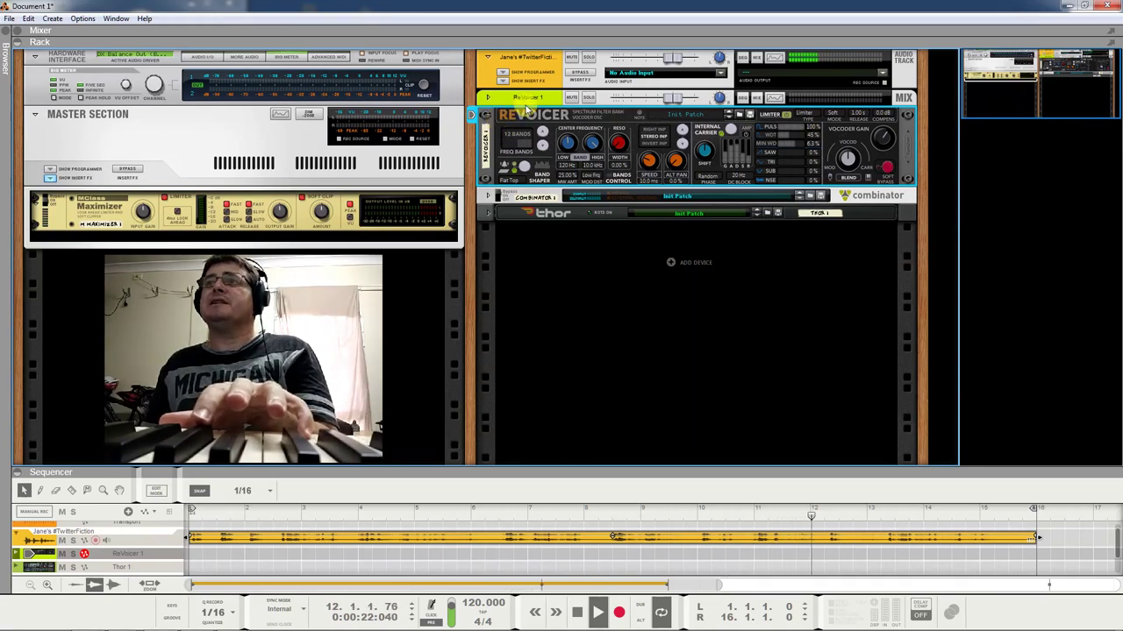
pyautogui.click(497, 196)
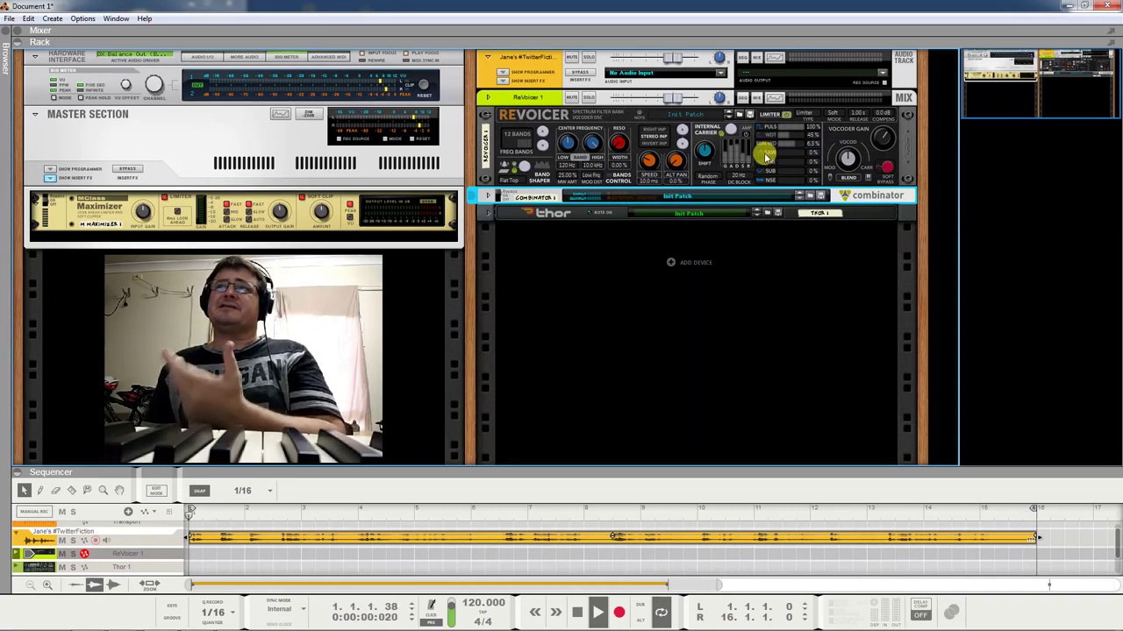
pyautogui.click(487, 212)
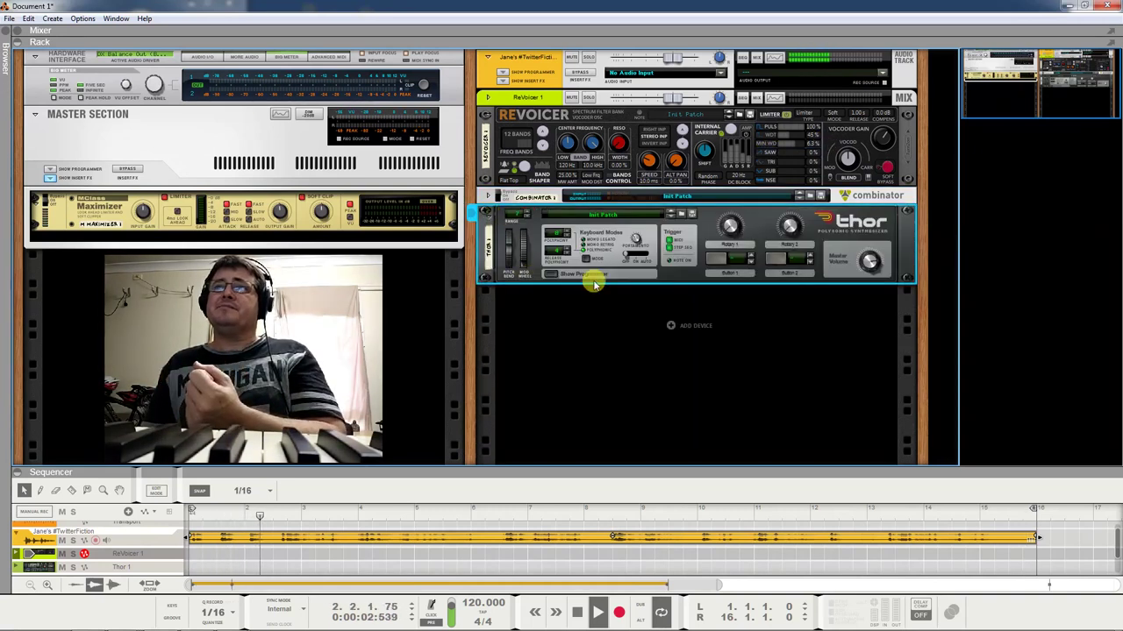
pyautogui.click(487, 212)
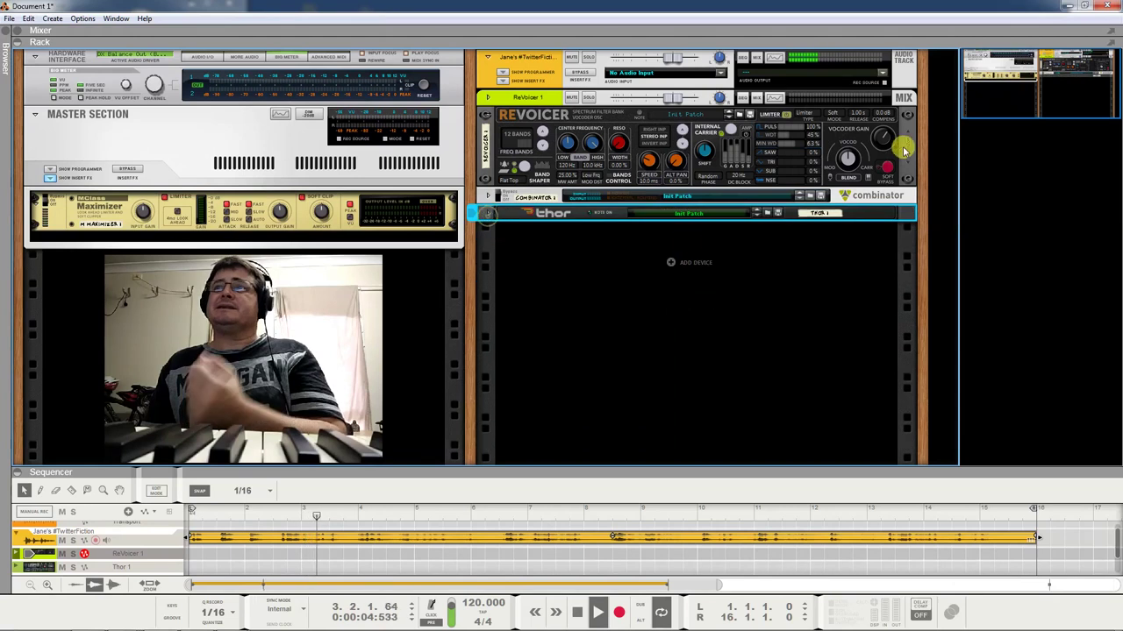
# - Sweep the ReVoicer's Blend between modulator and carrier while playing notes, trying 27% and 35%, and return it to 50%
pyautogui.click(849, 155)
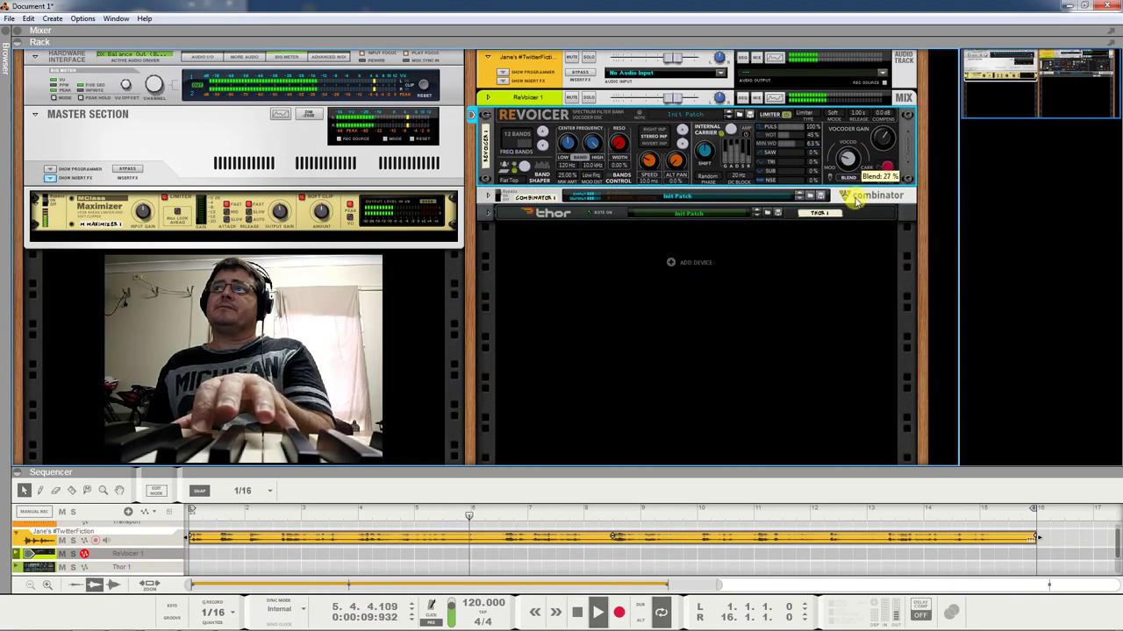
pyautogui.moveTo(874, 260); pyautogui.dragTo(844, 157)
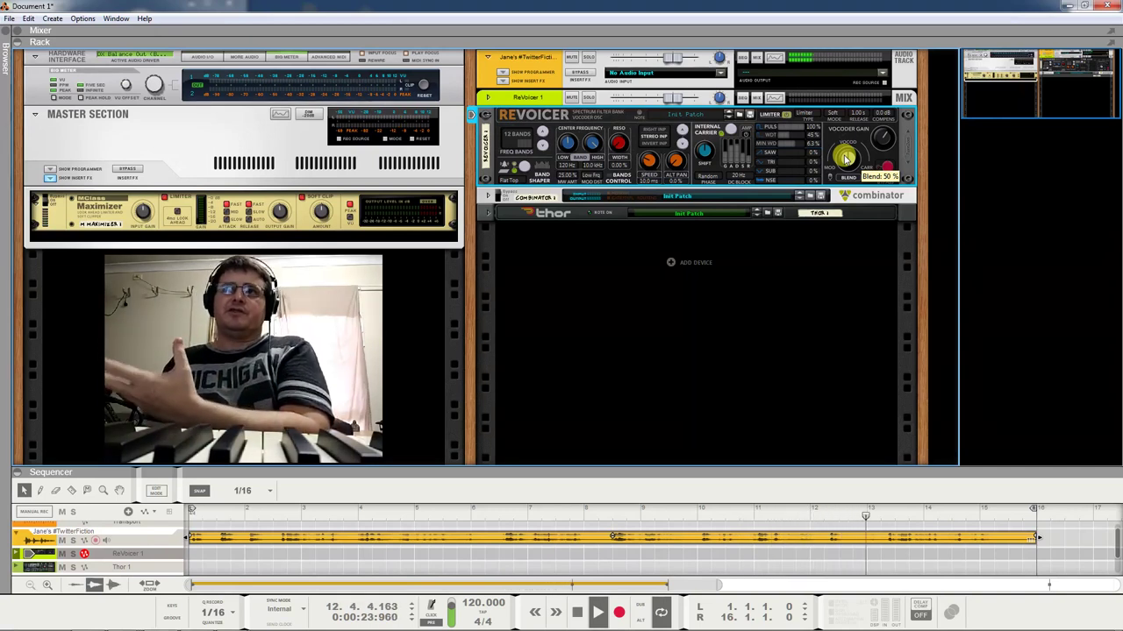
pyautogui.moveTo(844, 151); pyautogui.dragTo(844, 182)
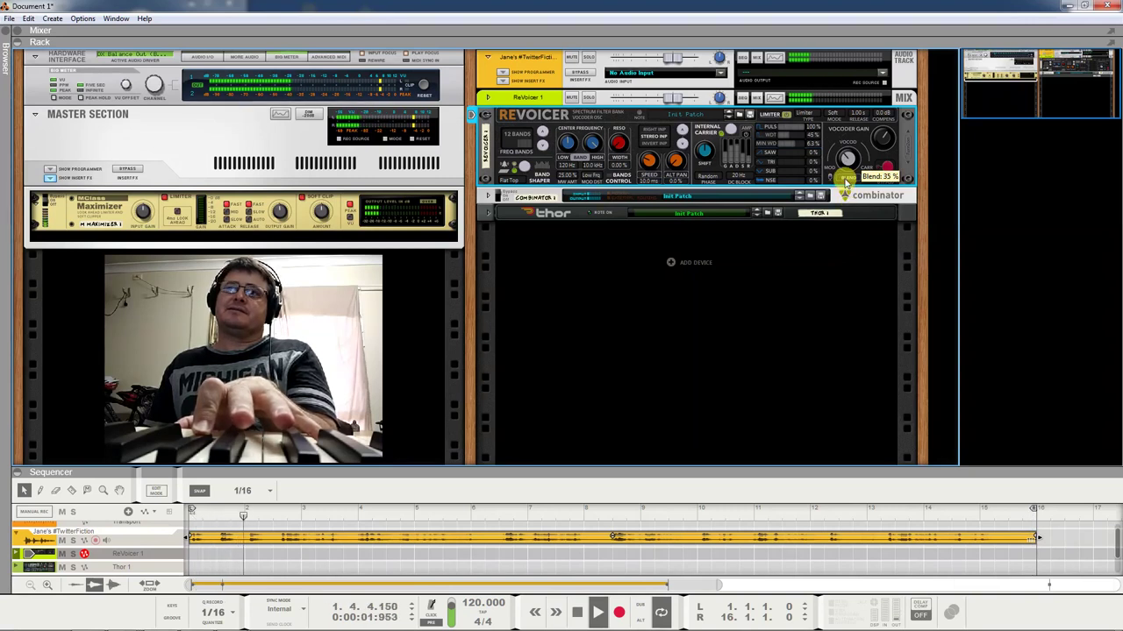
pyautogui.moveTo(844, 181); pyautogui.dragTo(844, 191)
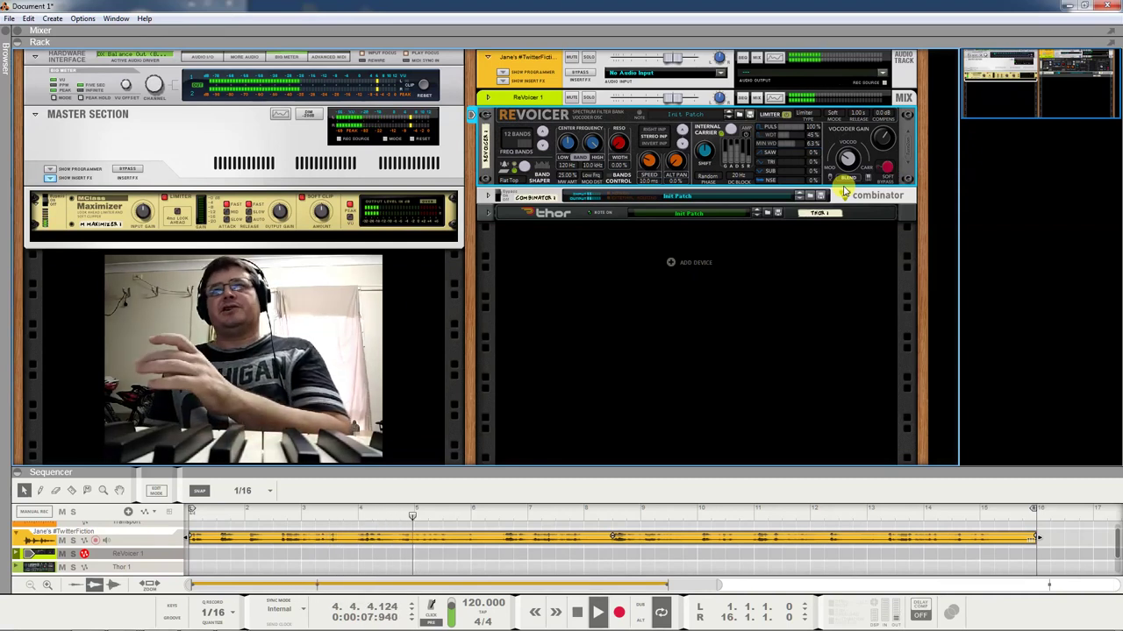
pyautogui.moveTo(855, 158); pyautogui.dragTo(865, 125)
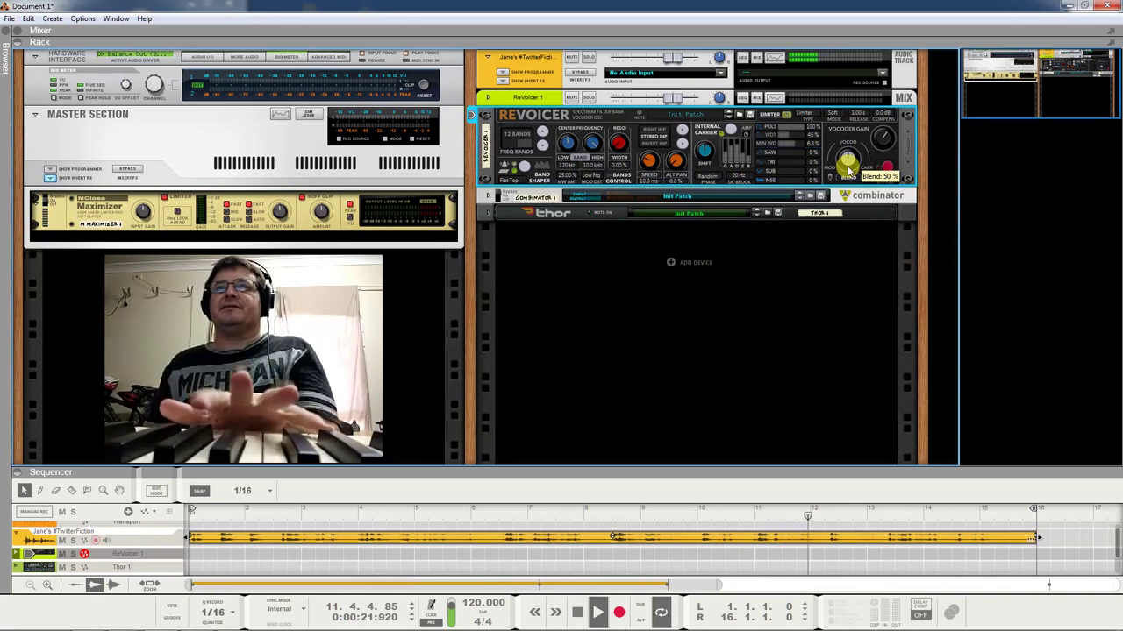
pyautogui.moveTo(850, 164)
pyautogui.mouseDown()
pyautogui.moveTo(874, 243)
pyautogui.moveTo(852, 101)
pyautogui.moveTo(853, 162)
pyautogui.mouseUp()
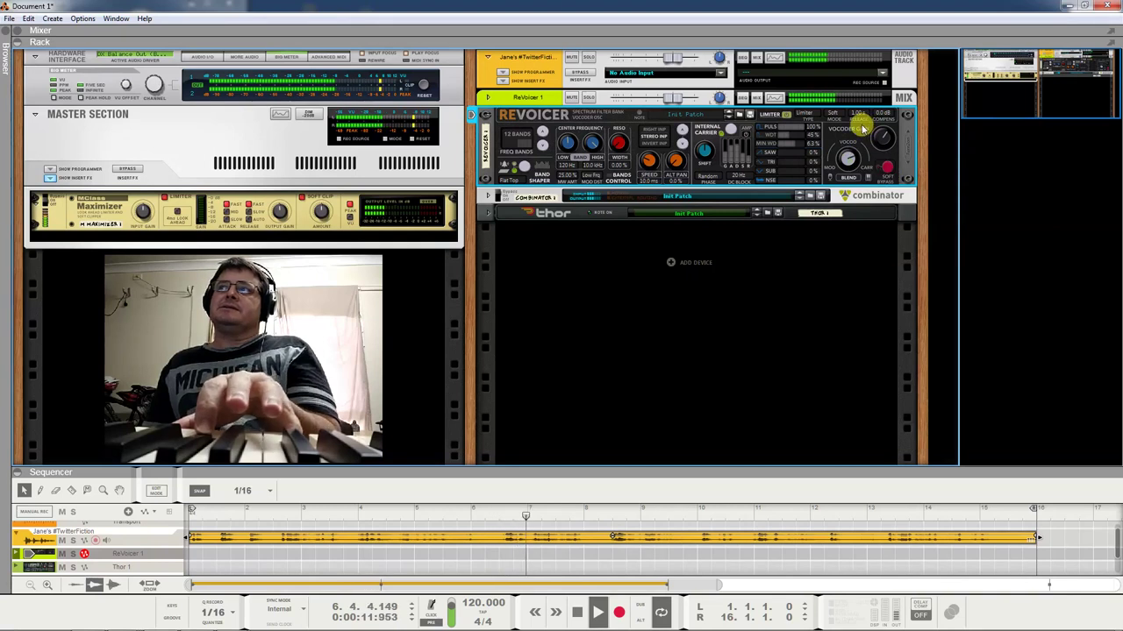
pyautogui.moveTo(851, 165); pyautogui.dragTo(854, 198)
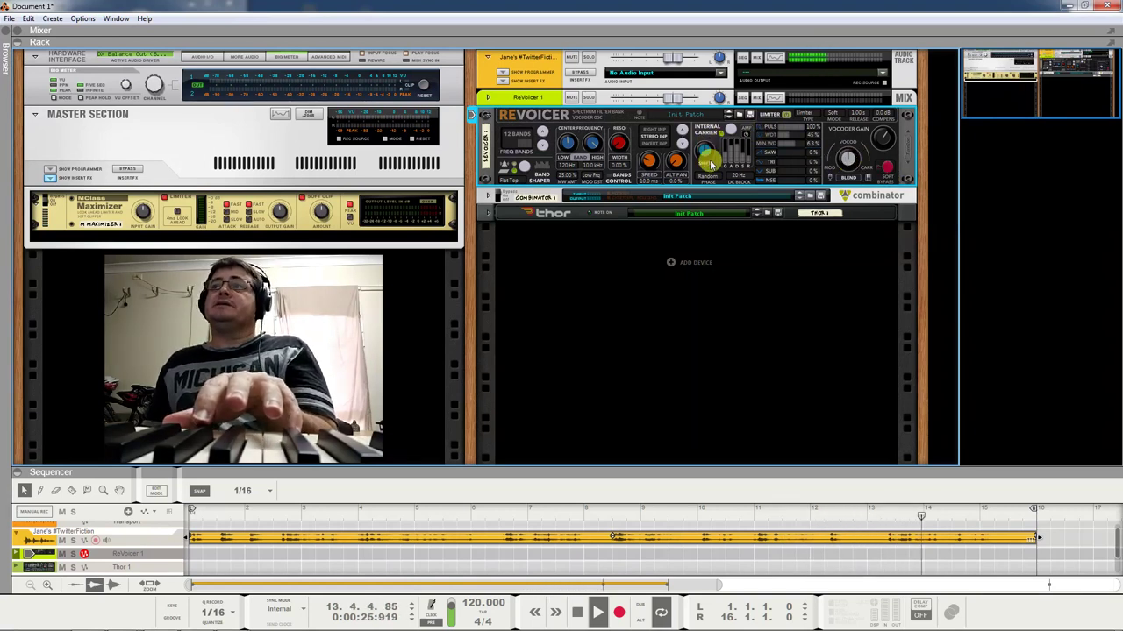
# - Try the internal carrier's Shift control and review its phase options, keeping Random
pyautogui.moveTo(707, 167)
pyautogui.moveTo(707, 167); pyautogui.dragTo(671, 110)
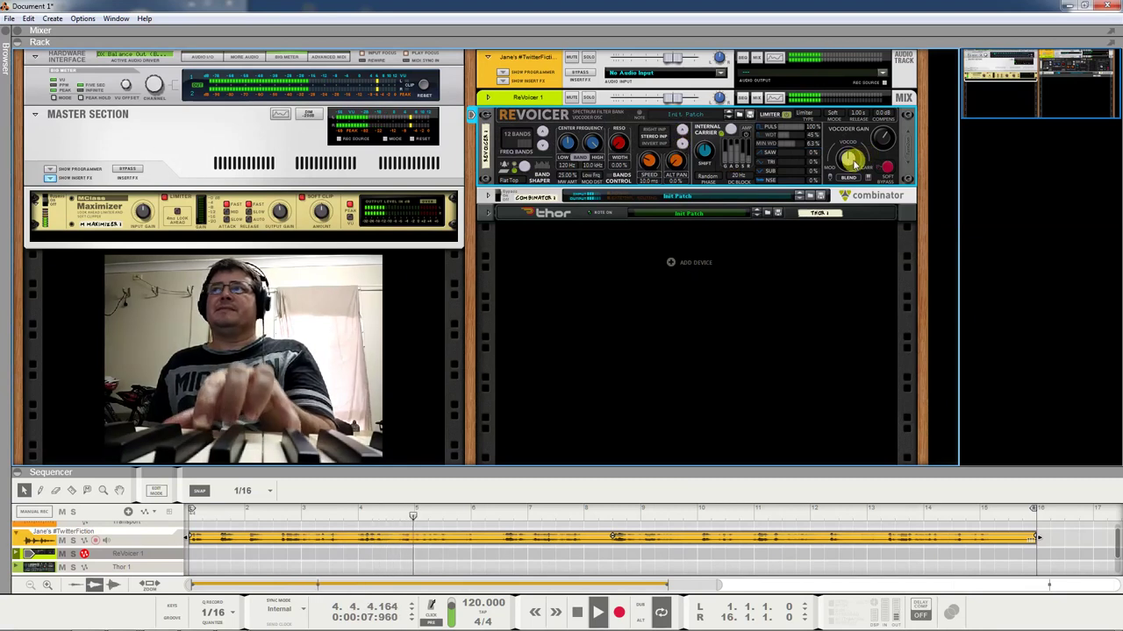
pyautogui.moveTo(707, 151)
pyautogui.mouseDown()
pyautogui.moveTo(699, 65)
pyautogui.moveTo(693, 160)
pyautogui.mouseUp()
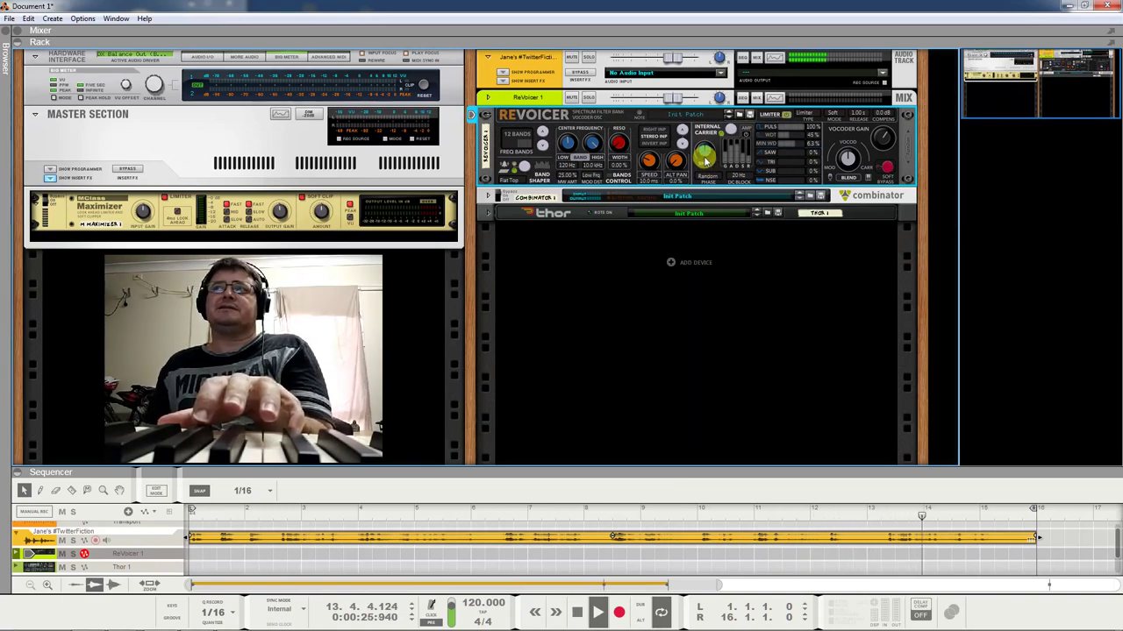
pyautogui.click(714, 179)
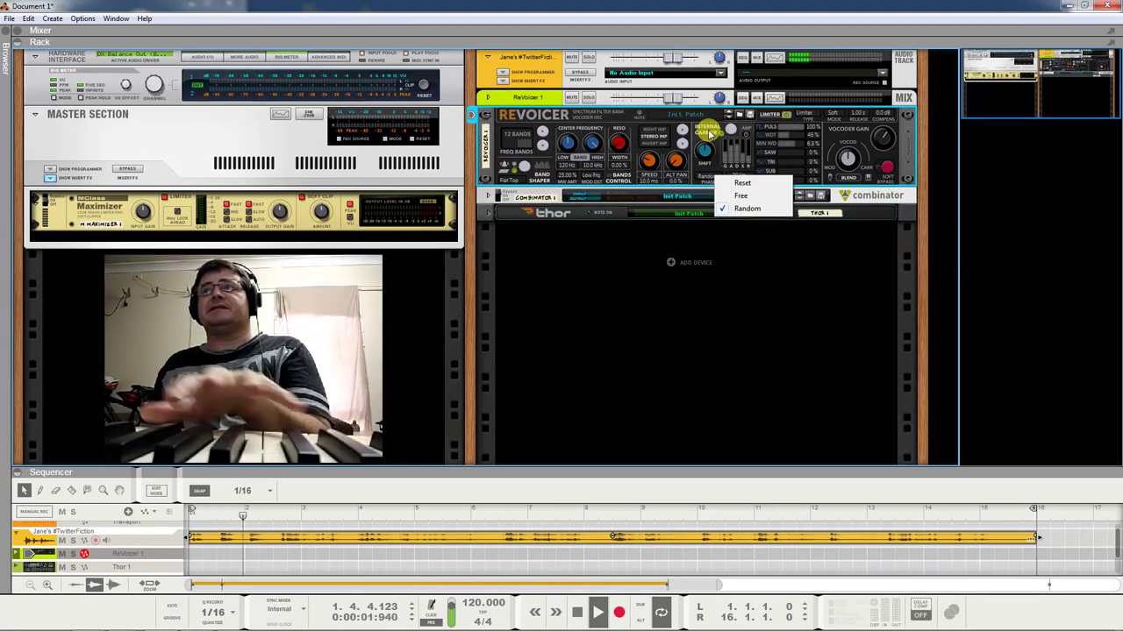
pyautogui.click(710, 133)
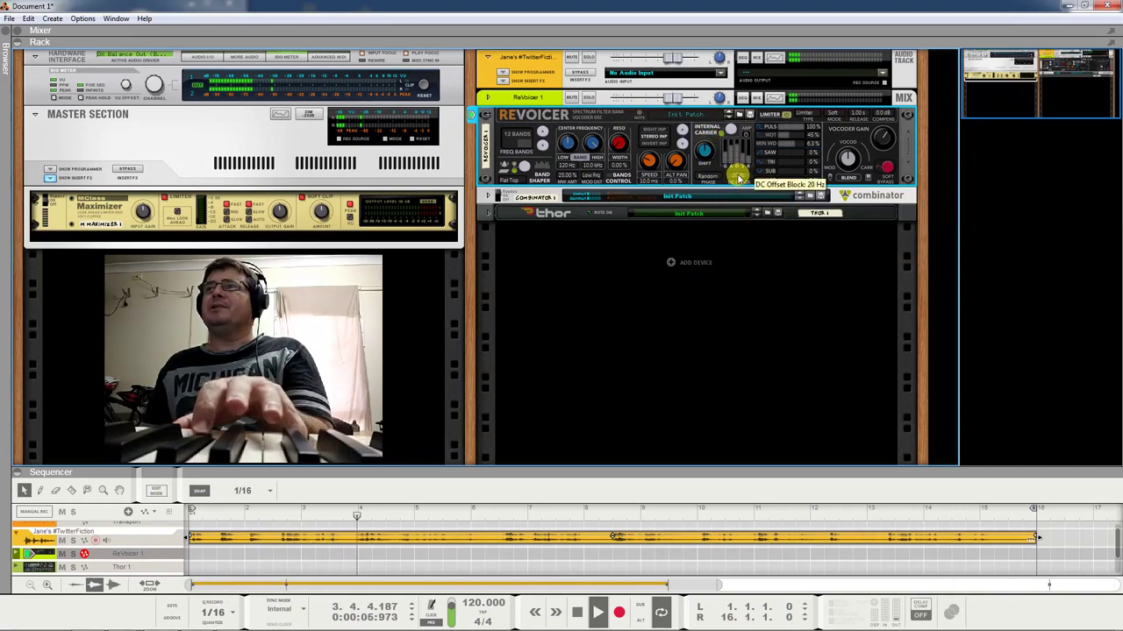
# - Try different DC Offset Block settings on the internal carrier and return it to 20 Hz
pyautogui.moveTo(738, 178)
pyautogui.mouseDown()
pyautogui.moveTo(742, 209)
pyautogui.moveTo(744, 22)
pyautogui.moveTo(739, 167)
pyautogui.mouseUp()
pyautogui.moveTo(736, 228); pyautogui.dragTo(743, 164)
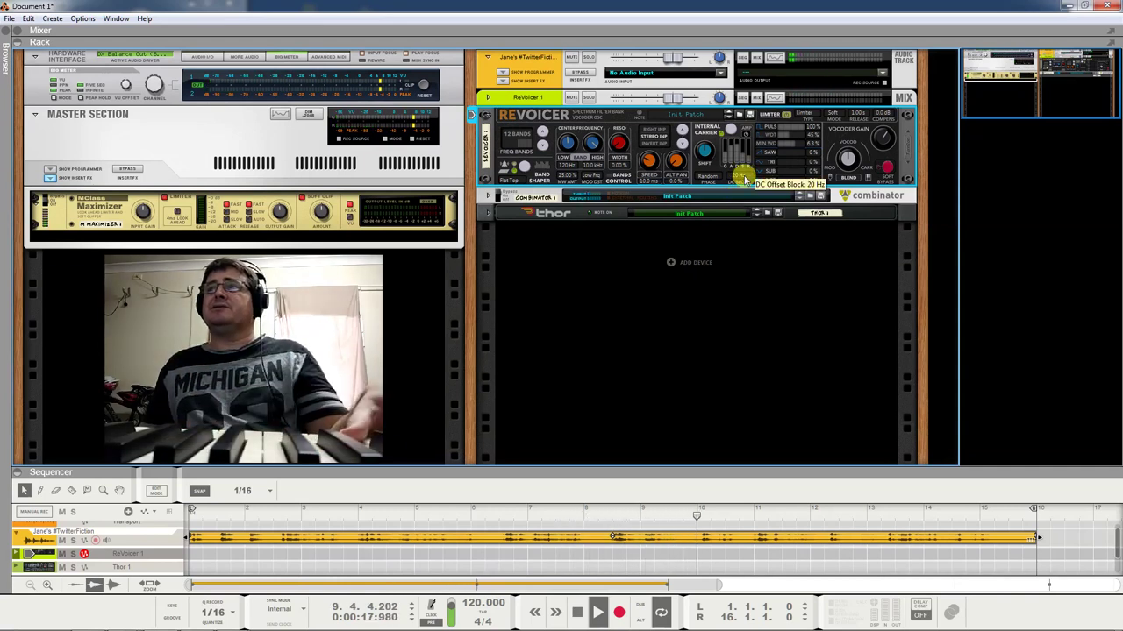
pyautogui.moveTo(745, 176)
pyautogui.mouseDown()
pyautogui.moveTo(748, 50)
pyautogui.moveTo(744, 174)
pyautogui.mouseUp()
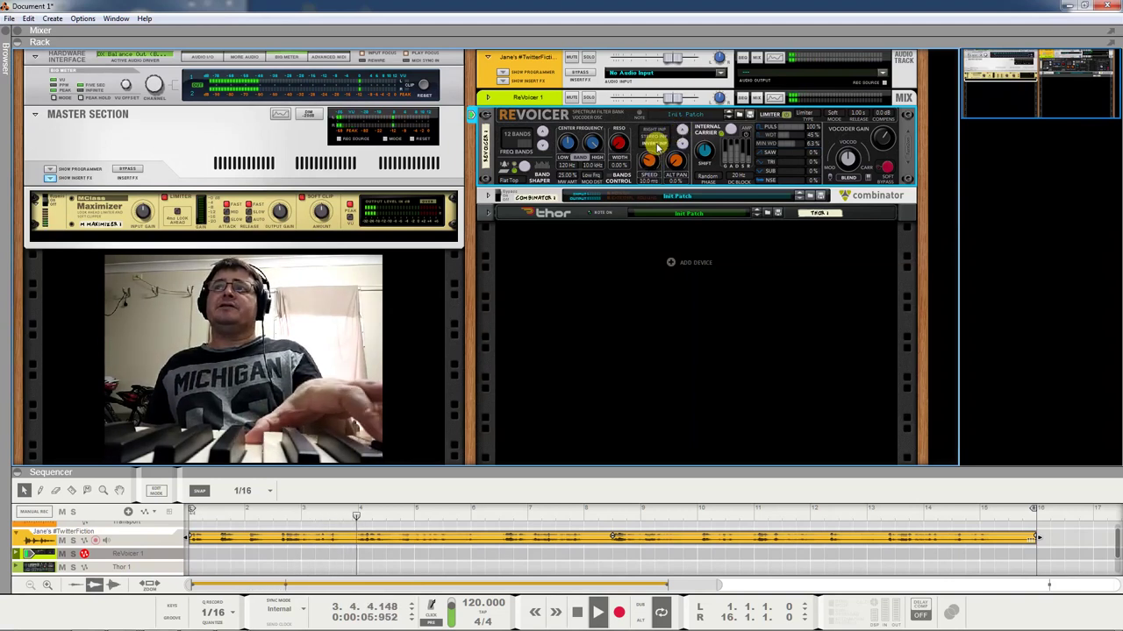
# - Review the ReVoicer's modulator source setting and check its carrier and modulator inputs on the rear
pyautogui.click(657, 147)
pyautogui.click(657, 147)
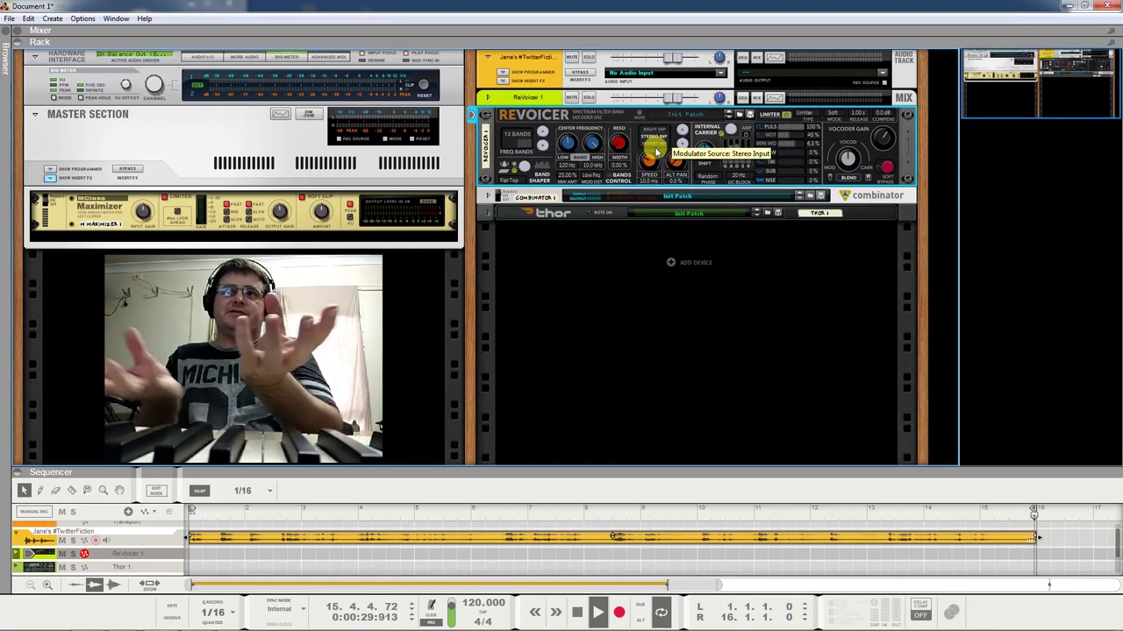
pyautogui.press('Tab')
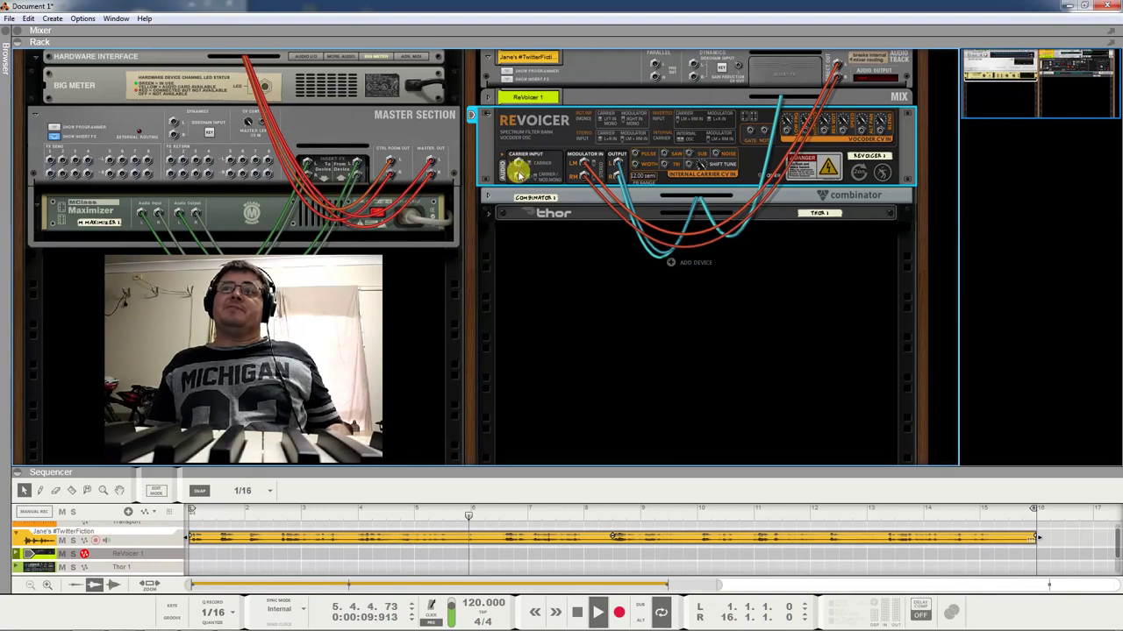
pyautogui.press('Tab')
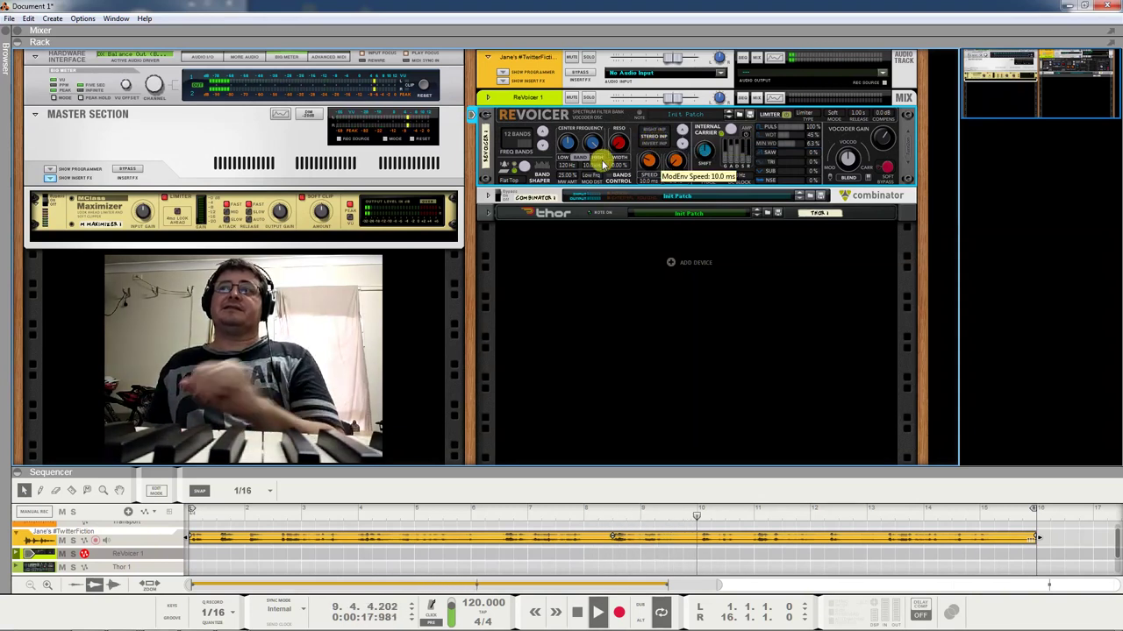
# - Set the ReVoicer's filter bank to 16 bands with a lowest center frequency of 120 Hz and a highest of 3.89 kHz
pyautogui.moveTo(562, 166); pyautogui.dragTo(541, 149)
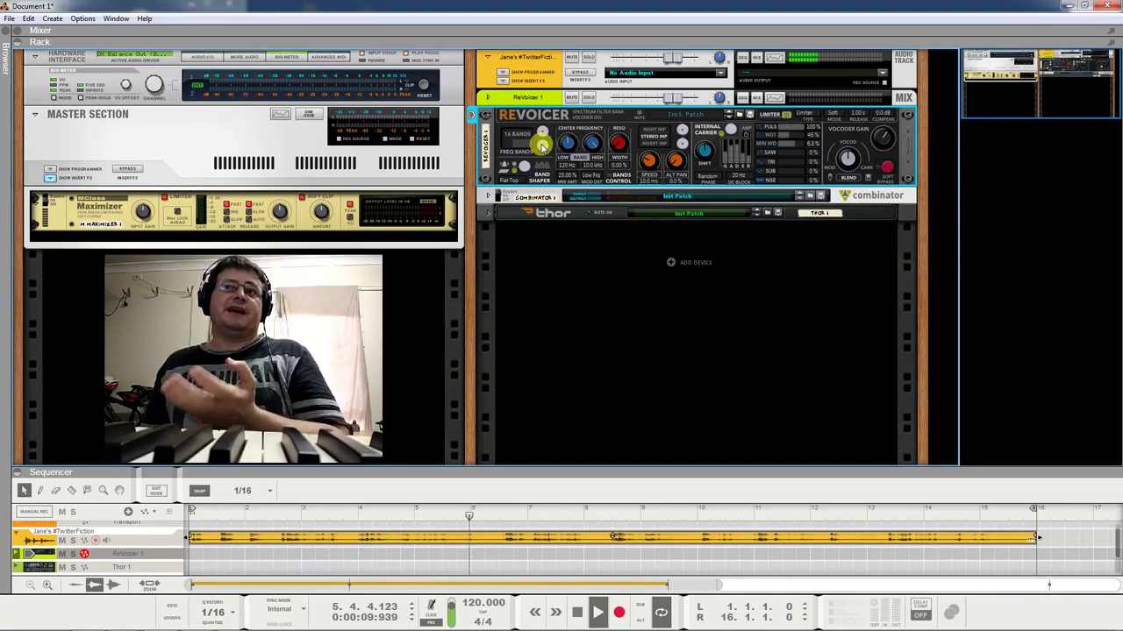
pyautogui.moveTo(542, 147)
pyautogui.mouseDown()
pyautogui.moveTo(542, 134)
pyautogui.moveTo(544, 168)
pyautogui.mouseUp()
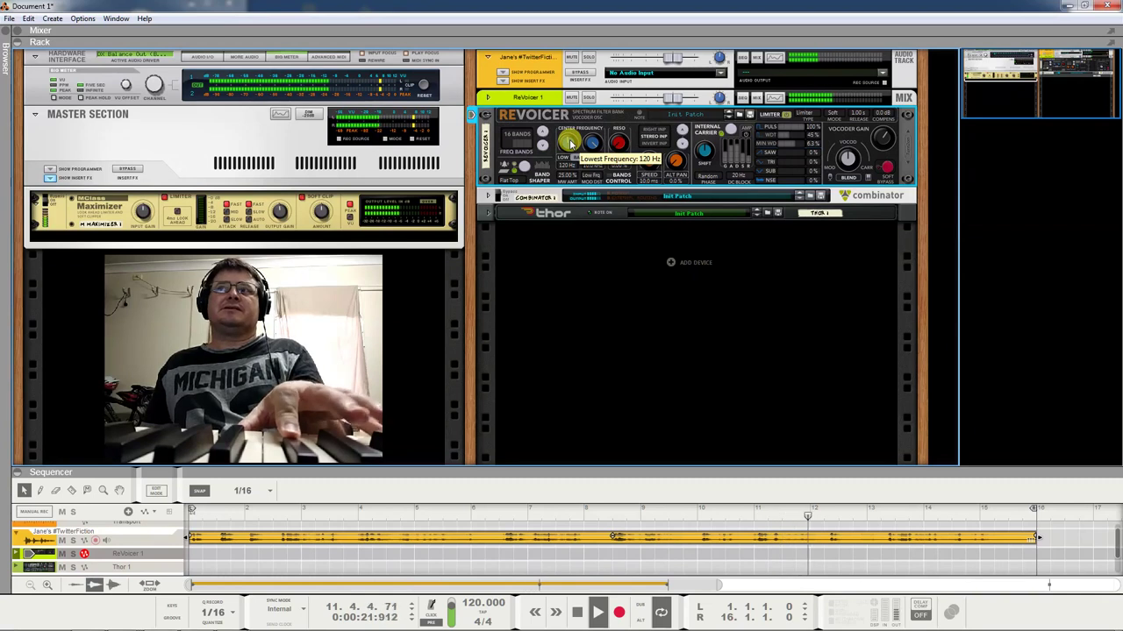
pyautogui.moveTo(572, 143)
pyautogui.mouseDown()
pyautogui.moveTo(575, 195)
pyautogui.moveTo(591, 143)
pyautogui.moveTo(590, 237)
pyautogui.moveTo(577, 133)
pyautogui.mouseUp()
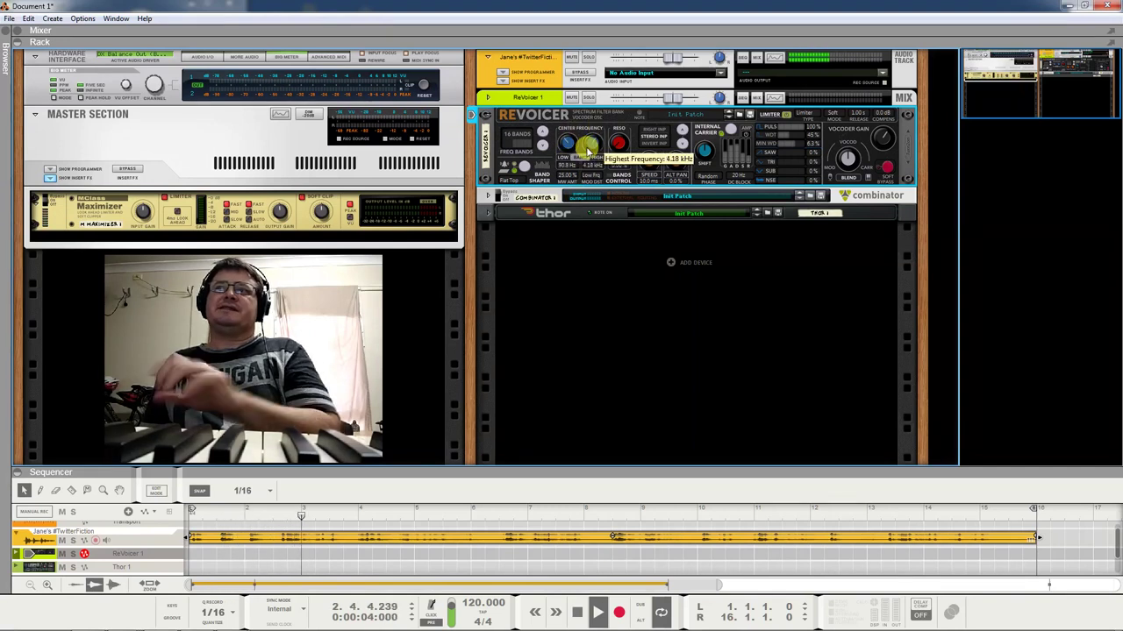
pyautogui.moveTo(570, 158); pyautogui.dragTo(590, 172)
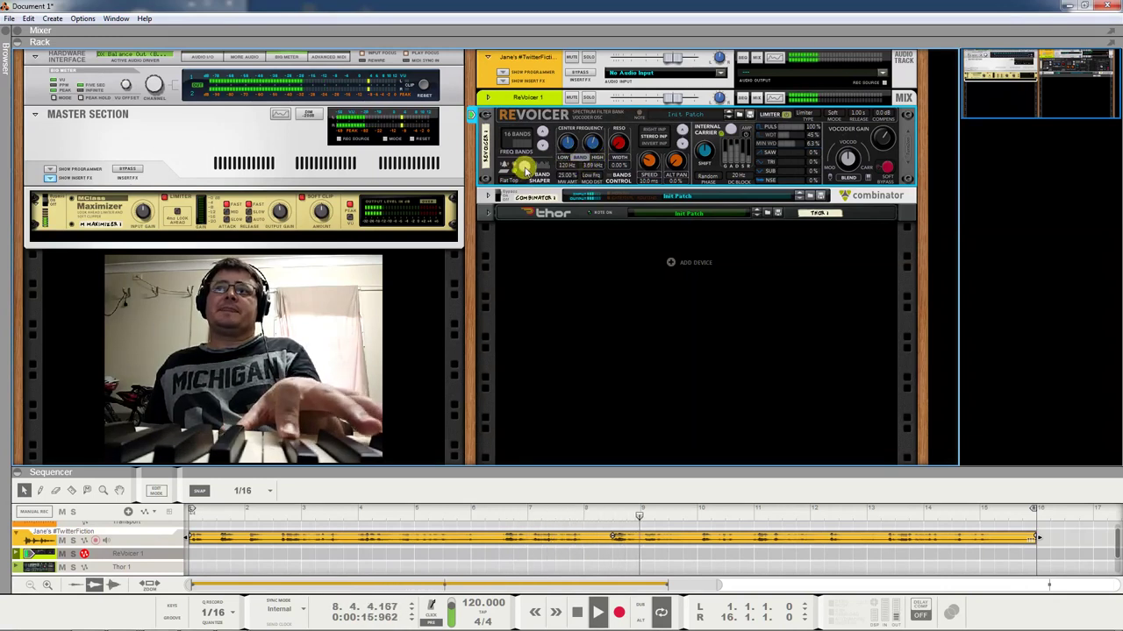
# - Set the resonance bandwidth to 73.82% and the center frequencies to 89.1 Hz and 3.25 kHz, comparing the Res. Bell and Flat Top shapers
pyautogui.moveTo(619, 143); pyautogui.dragTo(605, 92)
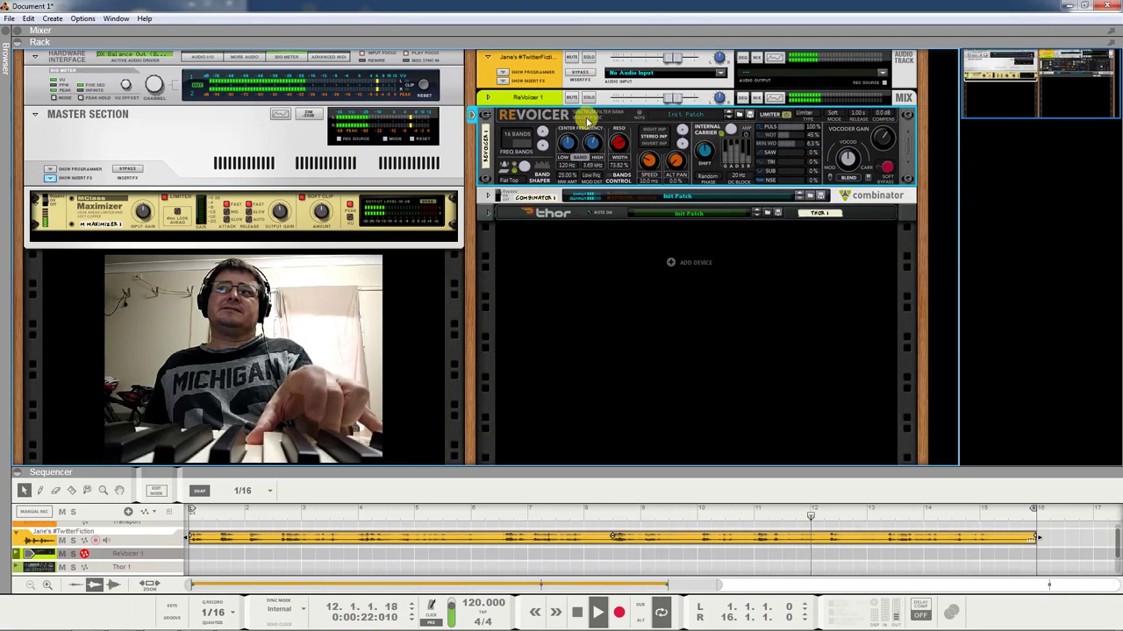
pyautogui.moveTo(594, 147); pyautogui.dragTo(592, 188)
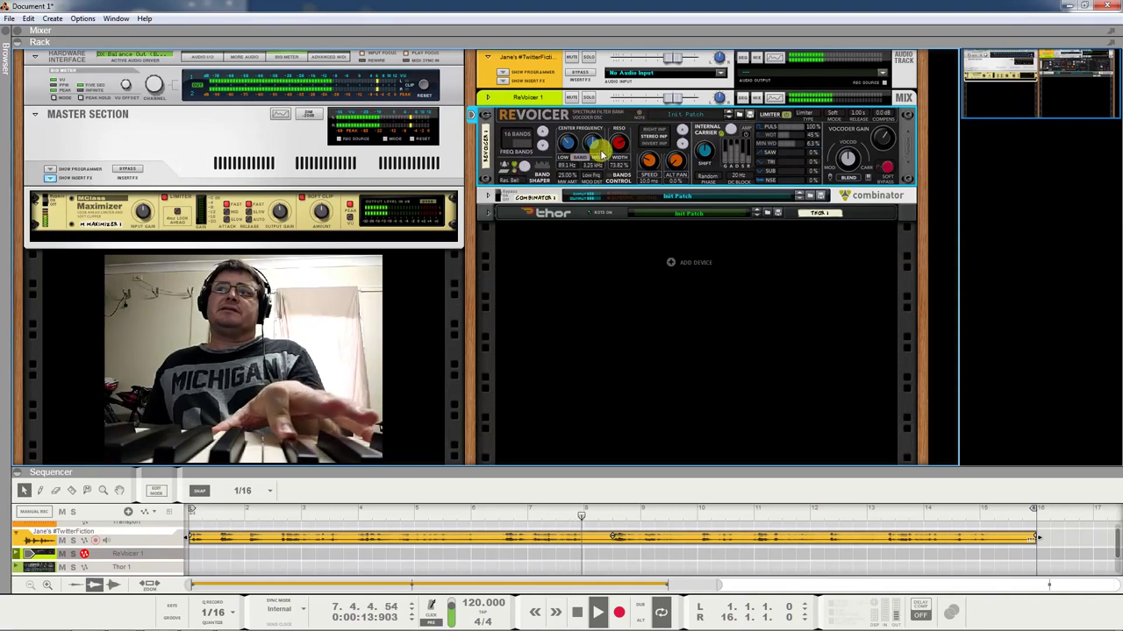
pyautogui.click(518, 174)
pyautogui.click(543, 204)
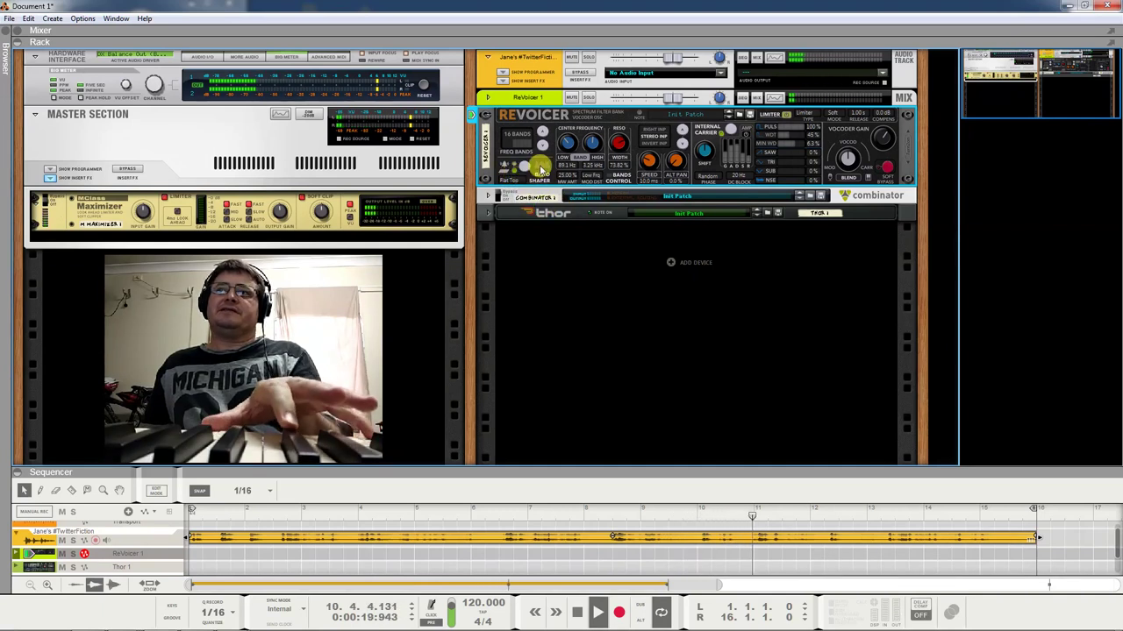
pyautogui.moveTo(534, 179)
pyautogui.mouseDown()
pyautogui.moveTo(535, 150)
pyautogui.moveTo(526, 181)
pyautogui.mouseUp()
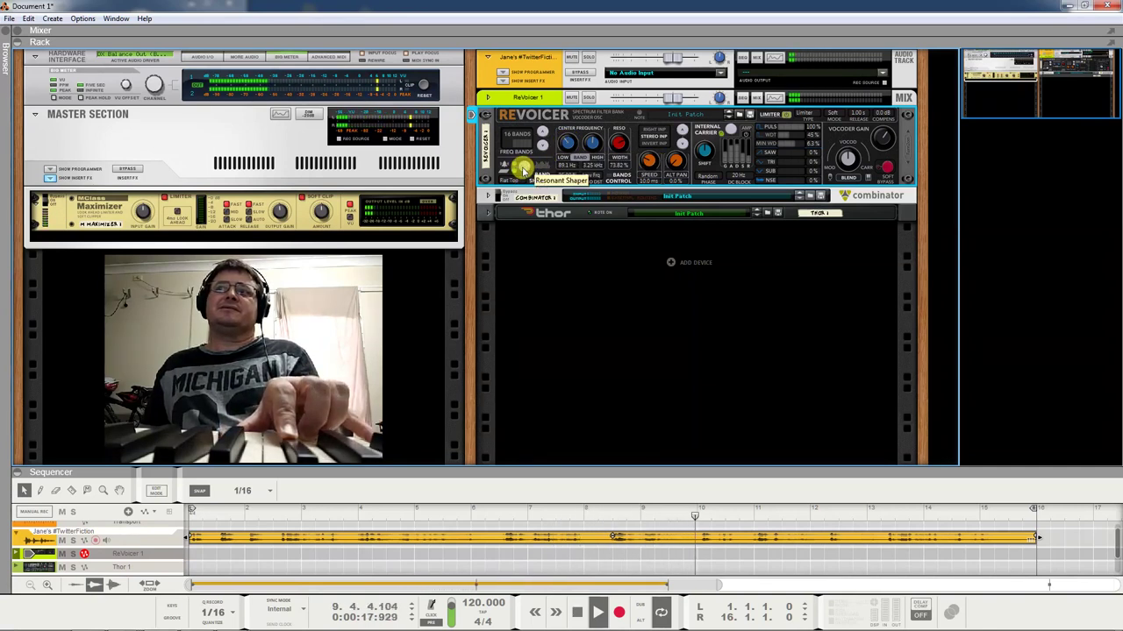
pyautogui.moveTo(522, 171); pyautogui.dragTo(524, 180)
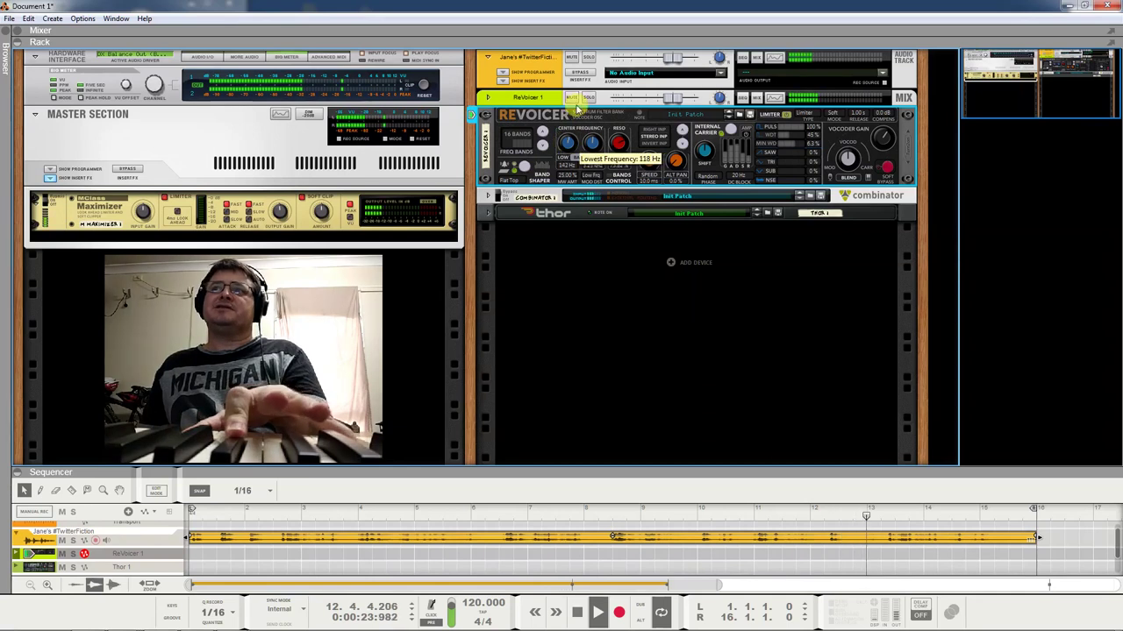
# - Set the center frequencies to 86.8 Hz and 4.45 kHz and the resonance bandwidth to 61.72%, trying Res. Bell before returning to Flat Top
pyautogui.moveTo(571, 141); pyautogui.dragTo(636, 201)
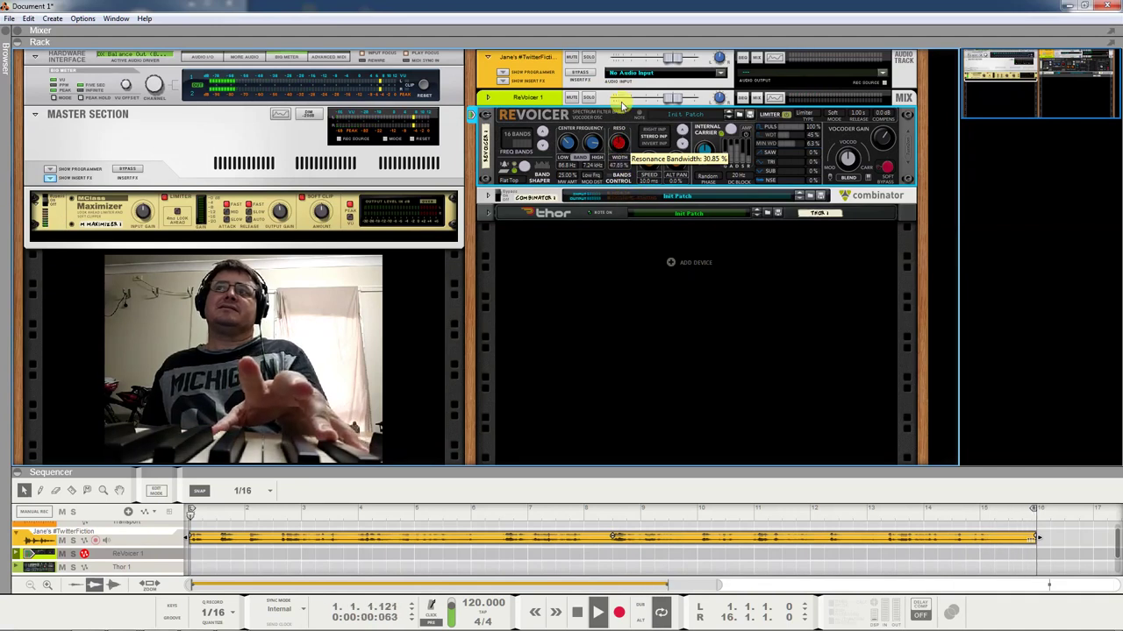
pyautogui.moveTo(523, 174); pyautogui.dragTo(517, 161)
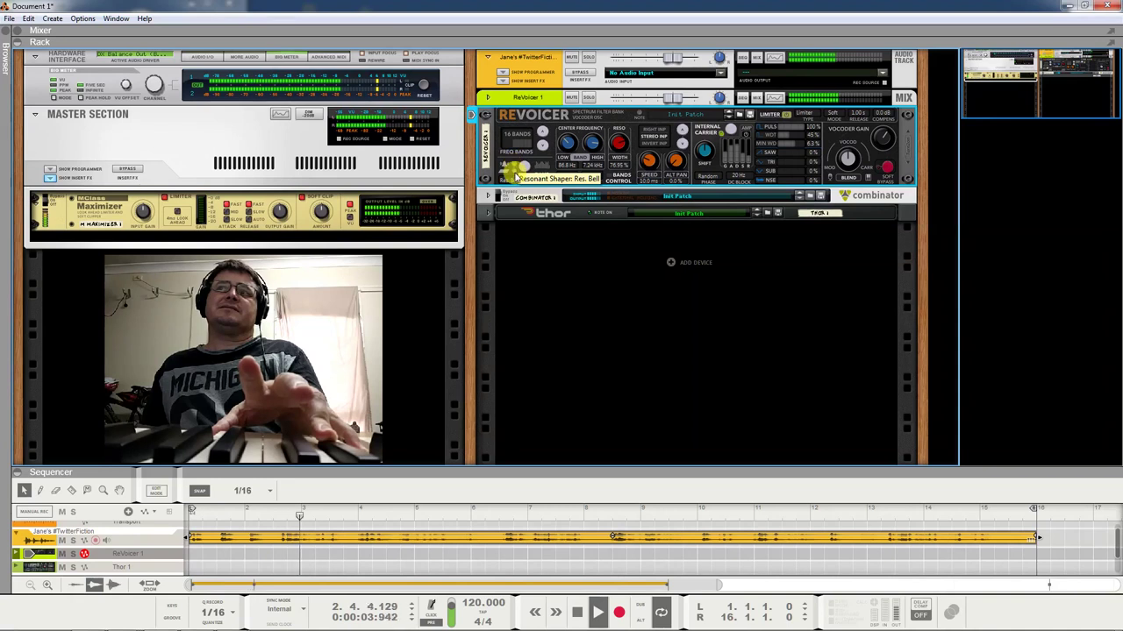
pyautogui.moveTo(593, 145); pyautogui.dragTo(603, 181)
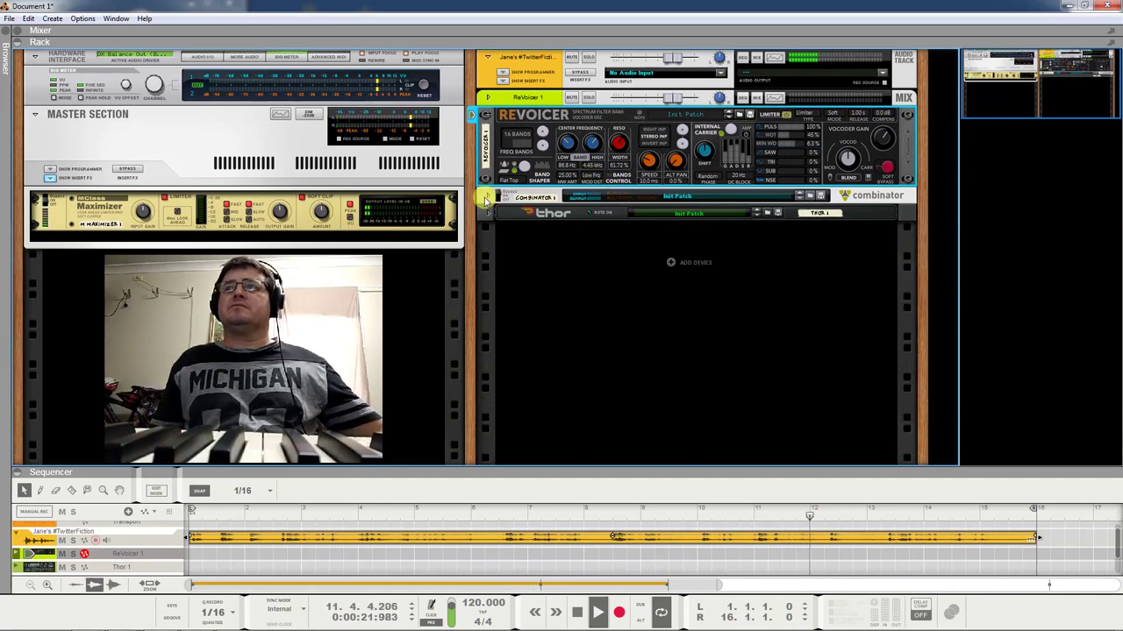
# - Assign the mod wheel to Hi Frq at 100% and lower the highest center frequency to 1.00 kHz
pyautogui.click(592, 178)
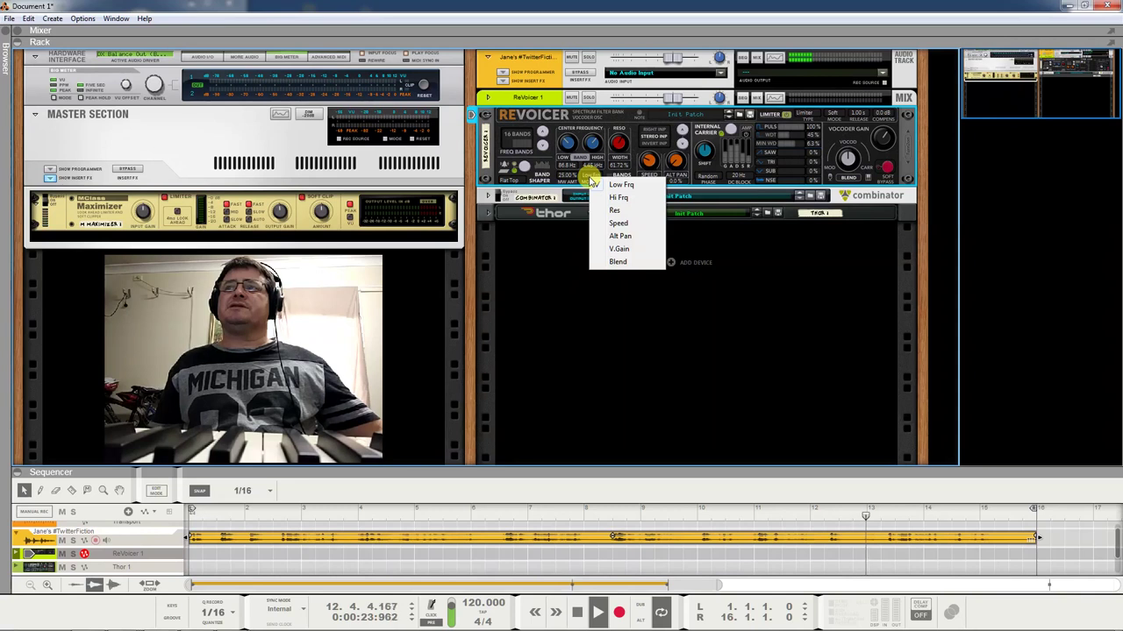
pyautogui.click(608, 198)
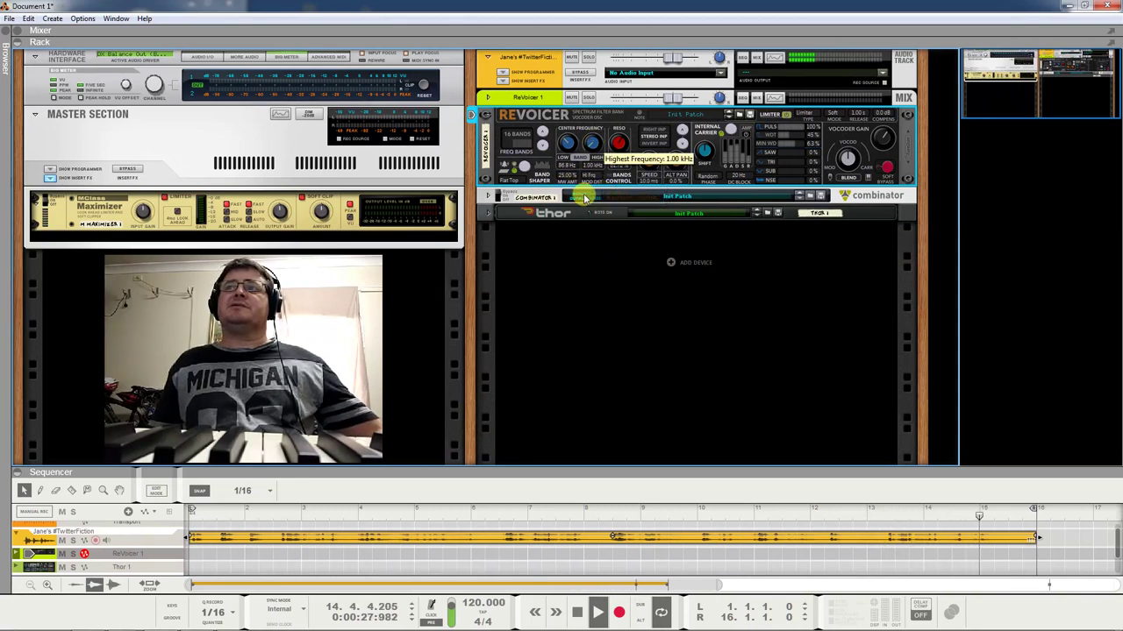
pyautogui.moveTo(564, 175); pyautogui.dragTo(582, 119)
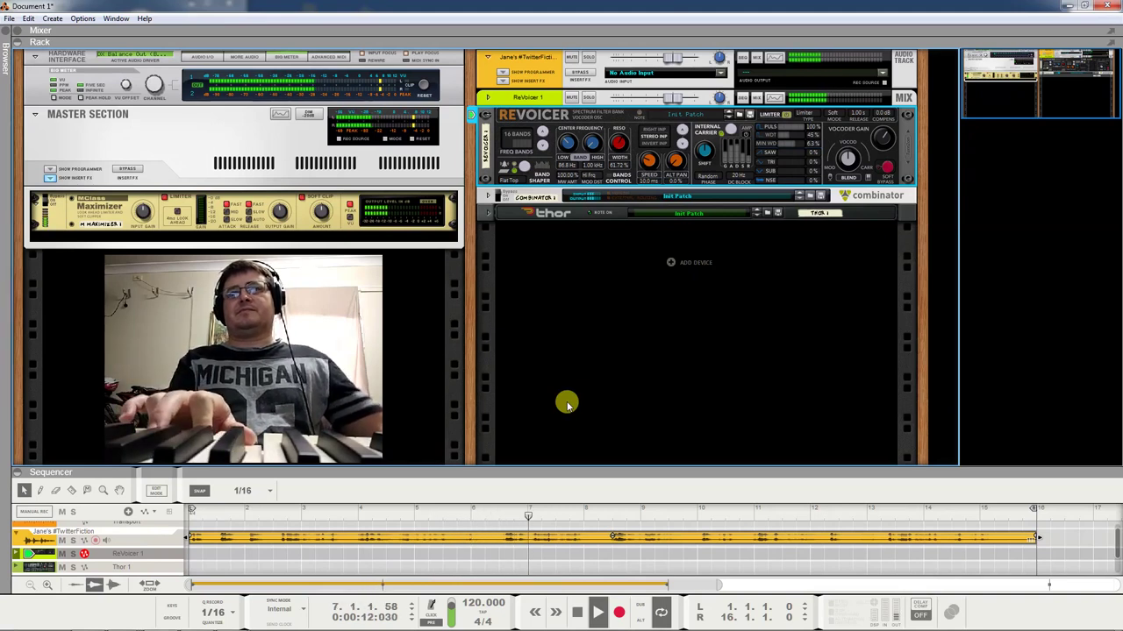
# - Change the mod wheel destination to Res, with 0.00% resonance bandwidth and a 4.74 kHz highest frequency, and review the remaining destinations
pyautogui.click(590, 178)
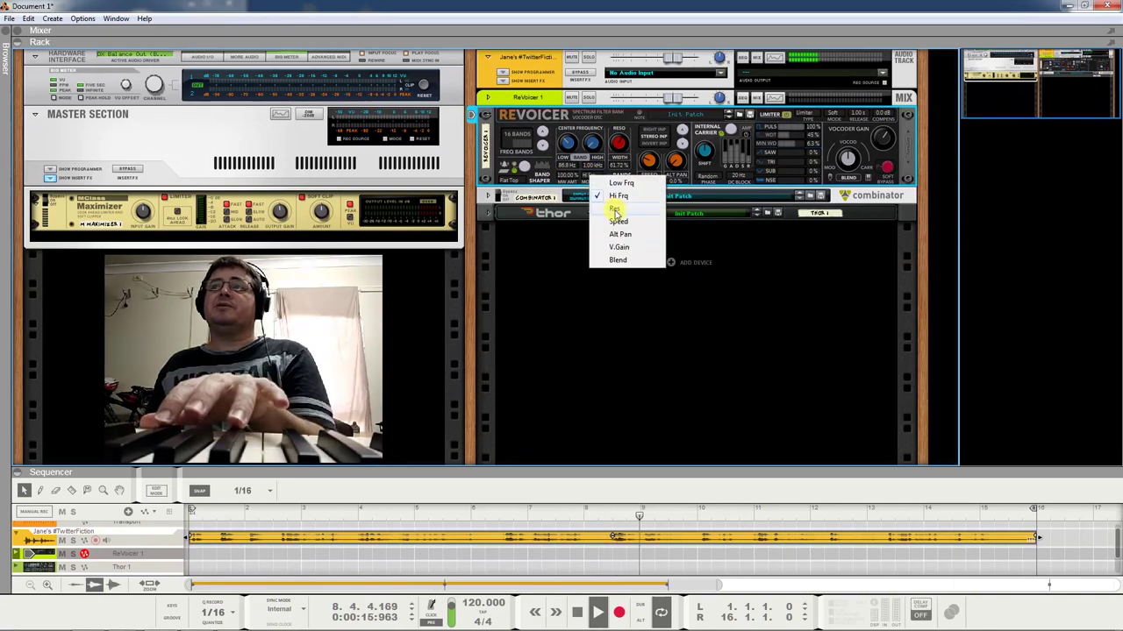
pyautogui.click(615, 212)
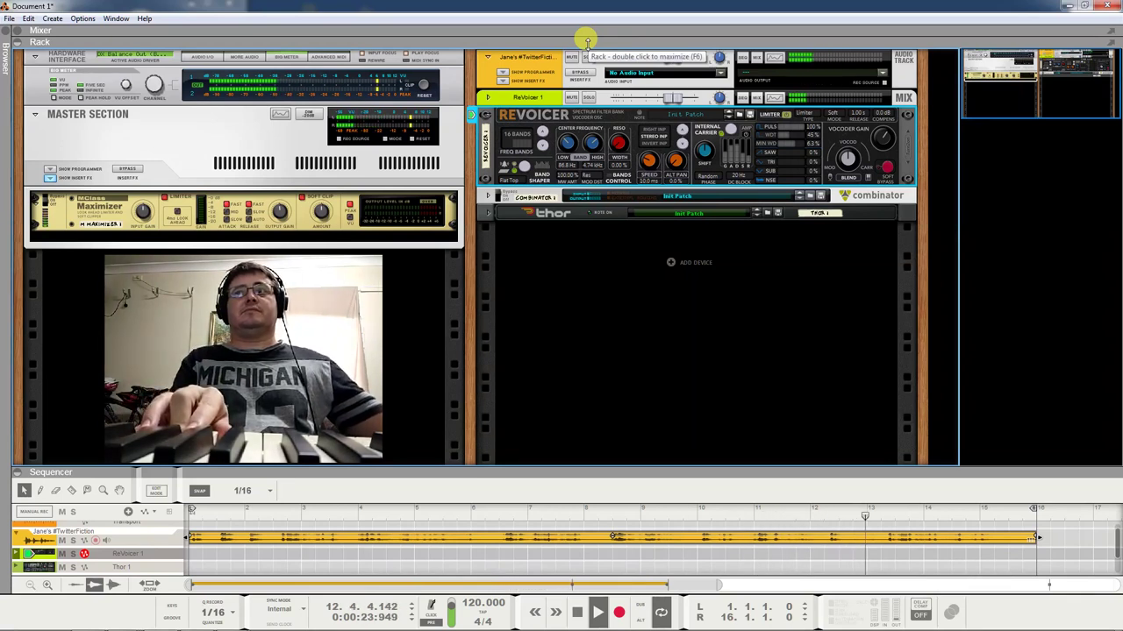
pyautogui.click(588, 175)
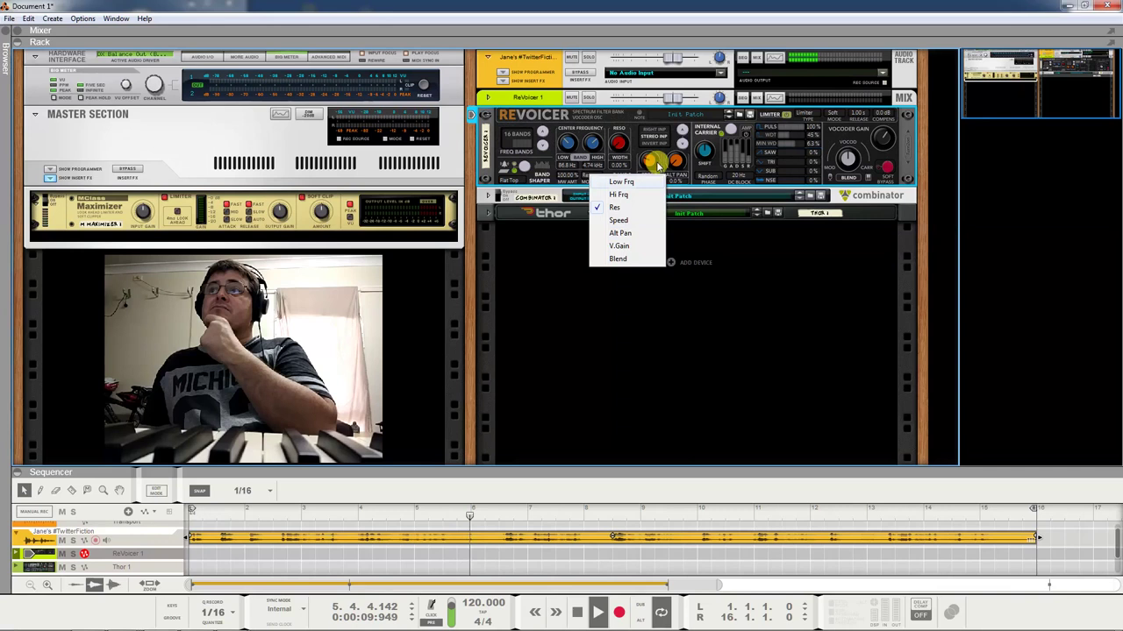
pyautogui.click(702, 133)
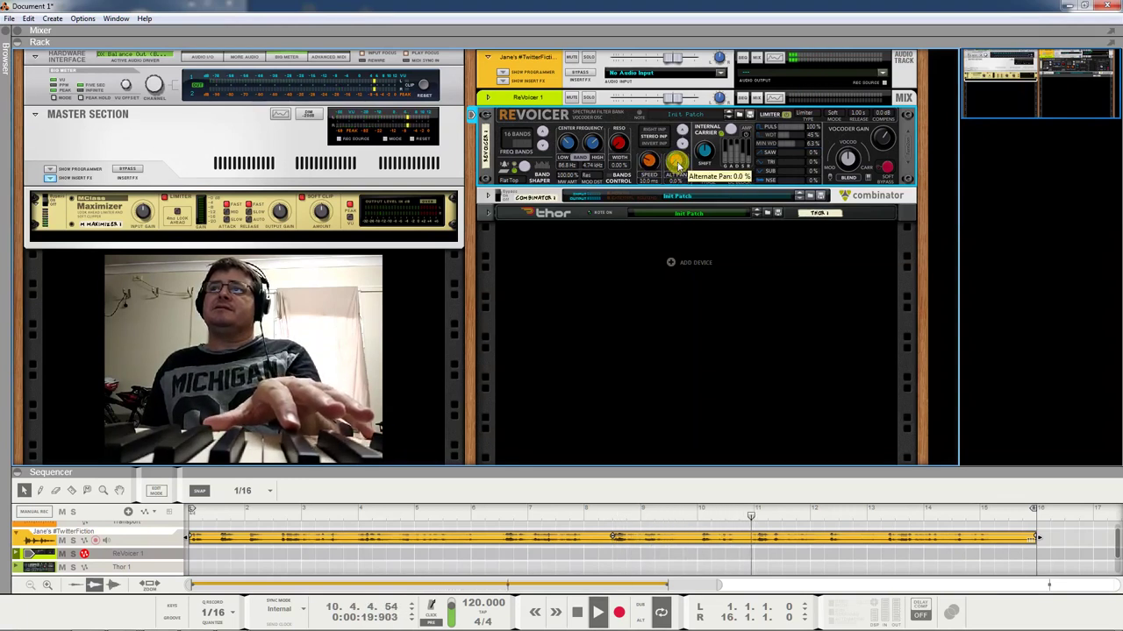
# - Try 100% alternate pan with filter banks from 4 bands upward, and return to 16 bands and 0% pan
pyautogui.moveTo(677, 163); pyautogui.dragTo(644, 7)
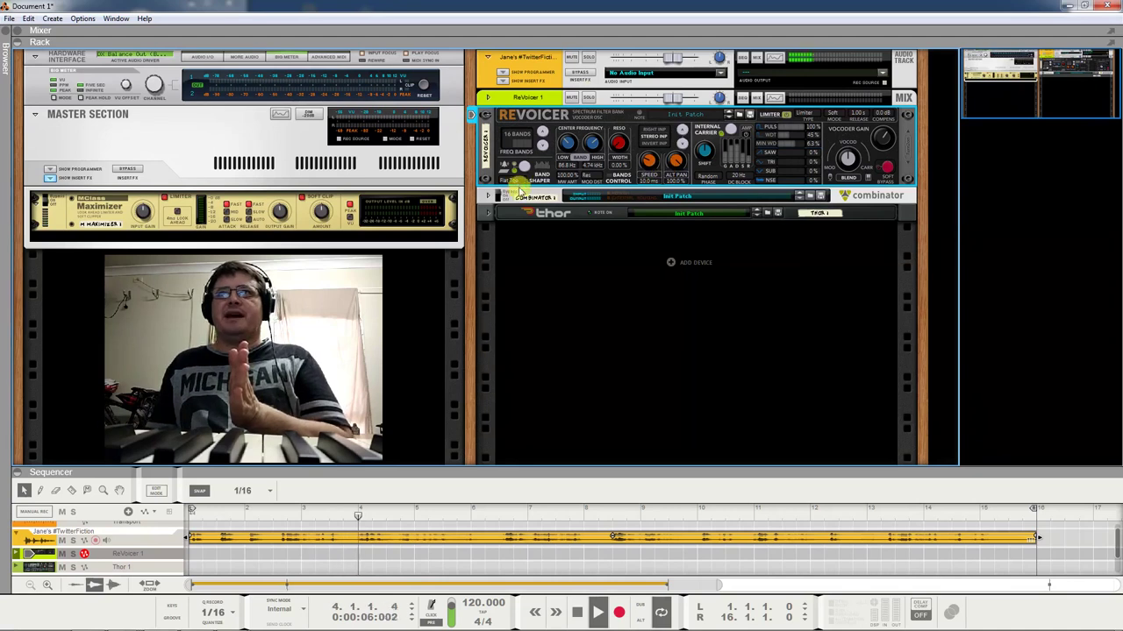
pyautogui.moveTo(542, 143); pyautogui.dragTo(543, 154)
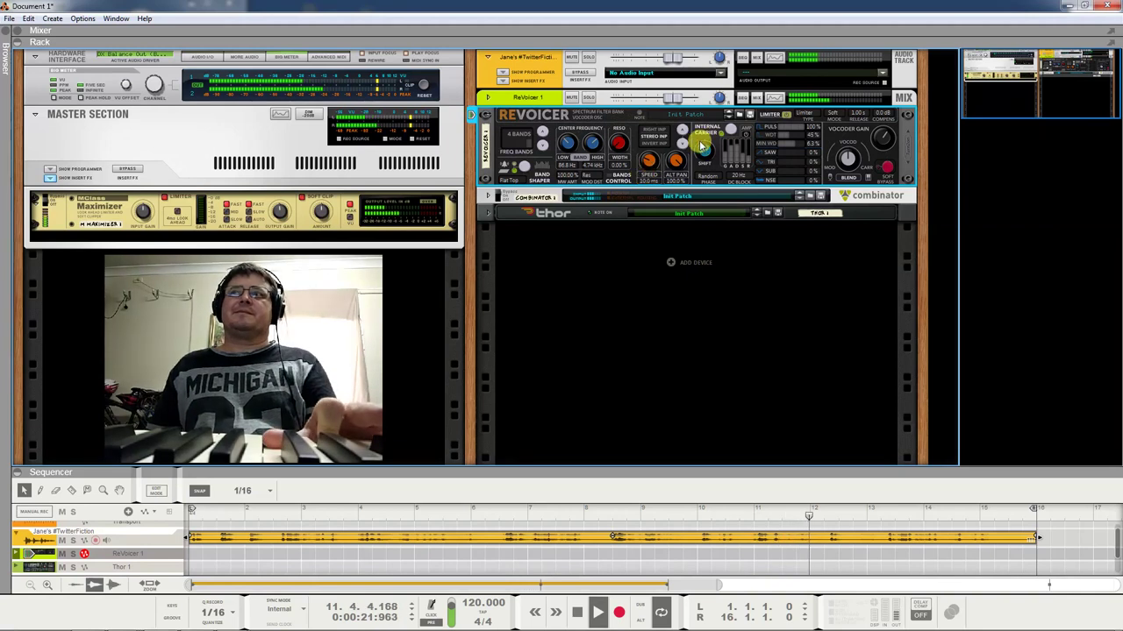
pyautogui.click(543, 132)
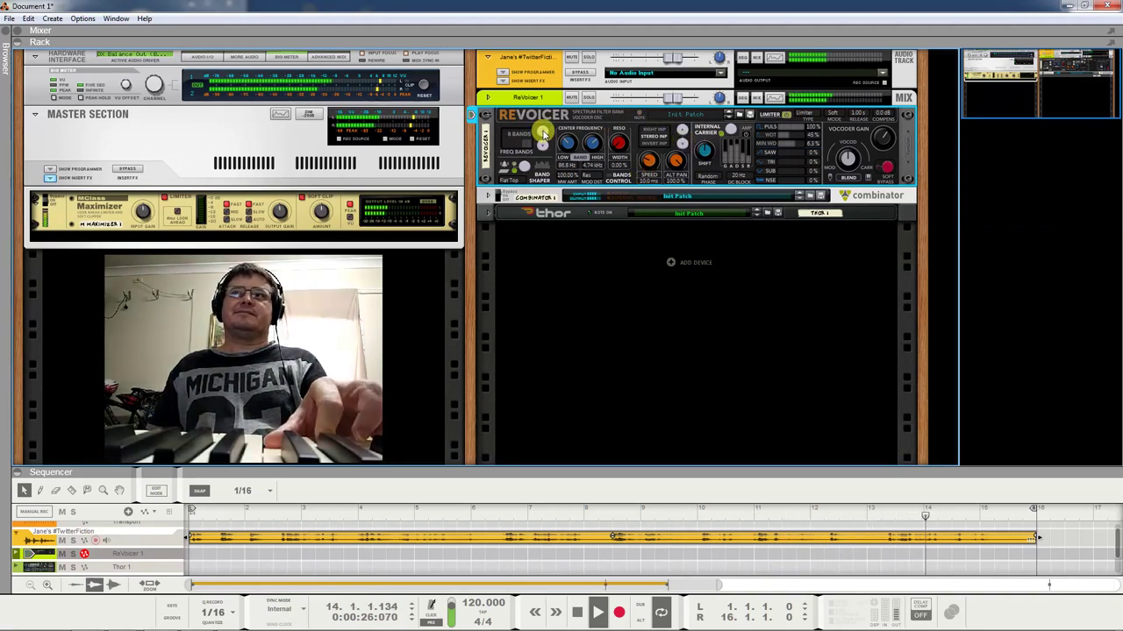
pyautogui.click(543, 132)
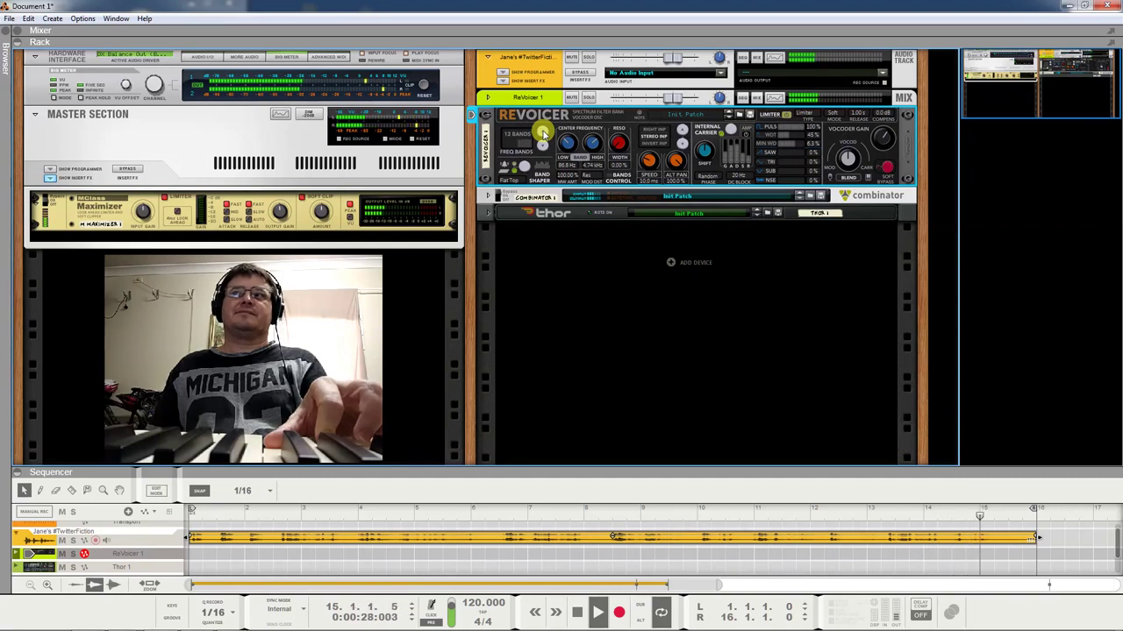
pyautogui.click(542, 131)
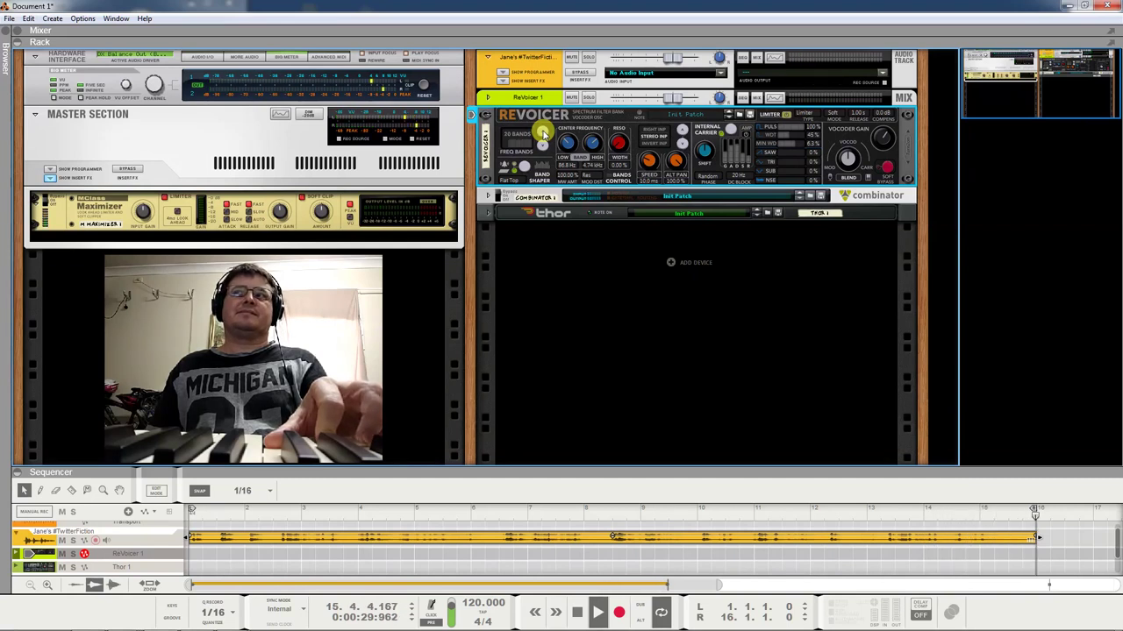
pyautogui.click(543, 132)
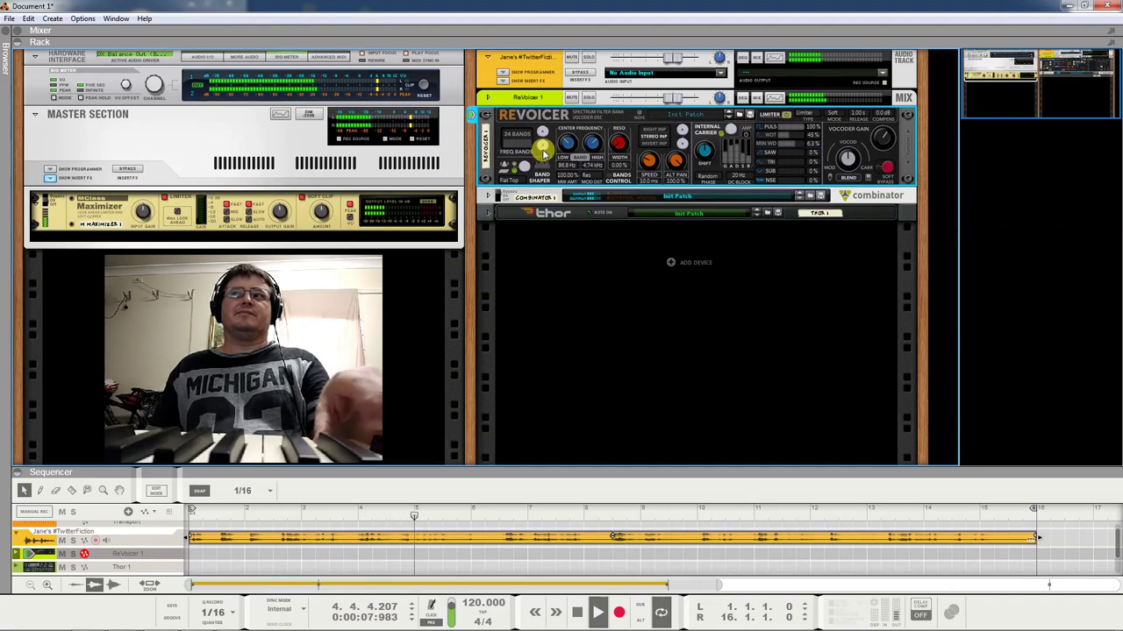
pyautogui.scroll(-1, 544, 148)
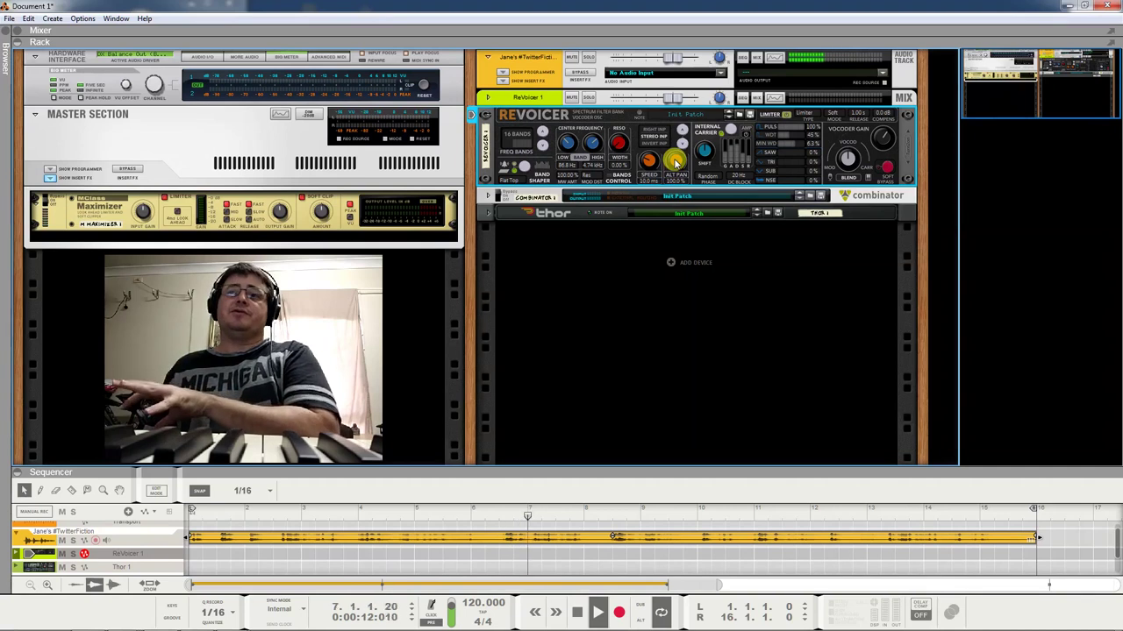
pyautogui.moveTo(675, 162); pyautogui.dragTo(679, 303)
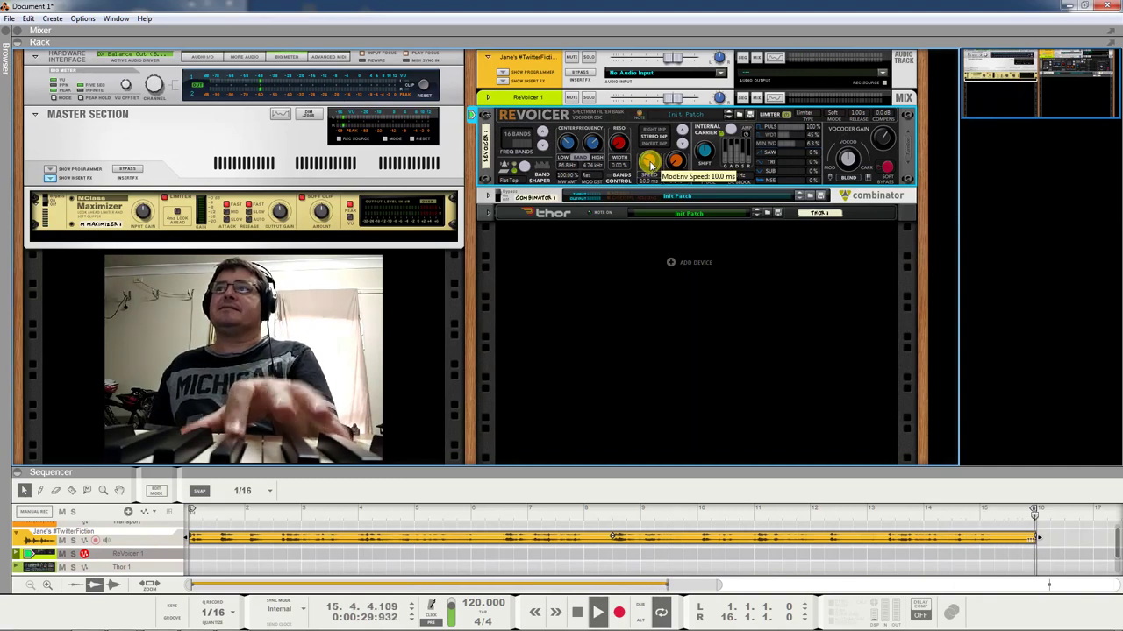
# - Lower the modulator envelope speed to 0.0 ms, try the Res. Bell shaper, and set the filter bank to 34 bands with Flat Top
pyautogui.moveTo(663, 147); pyautogui.dragTo(649, 174)
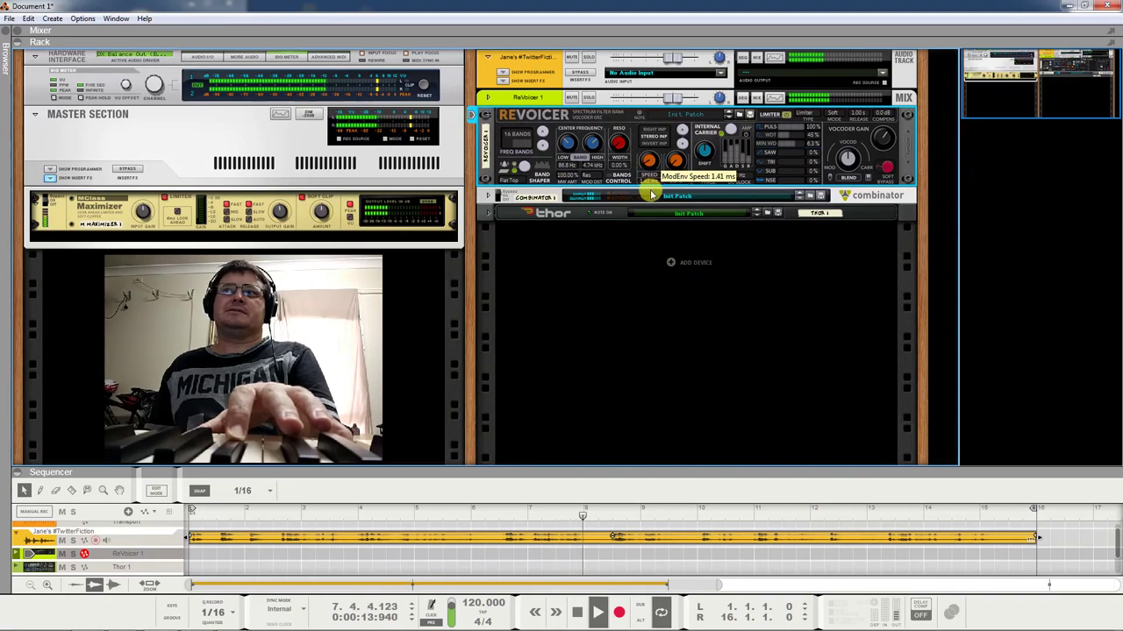
pyautogui.moveTo(652, 171); pyautogui.dragTo(655, 173)
pyautogui.click(517, 172)
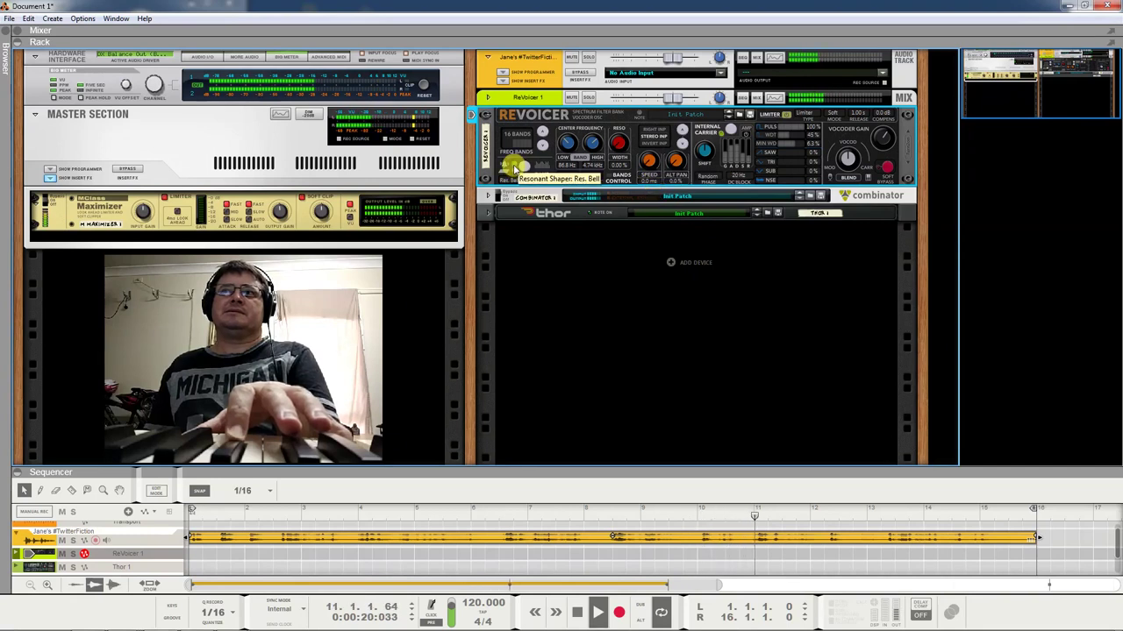
pyautogui.click(542, 131)
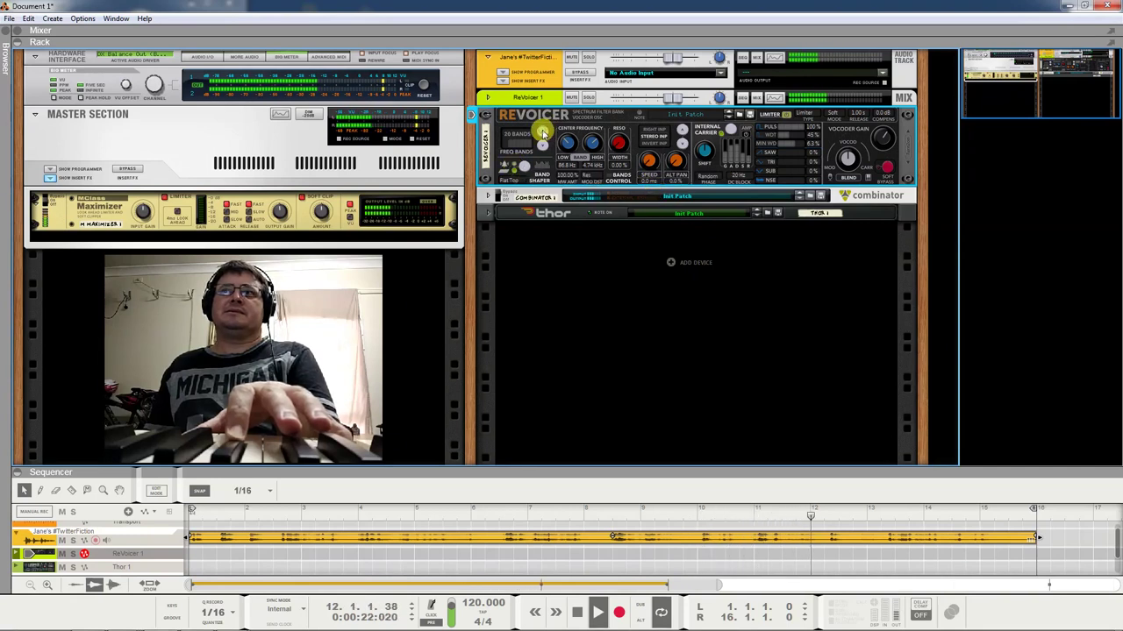
pyautogui.click(543, 147)
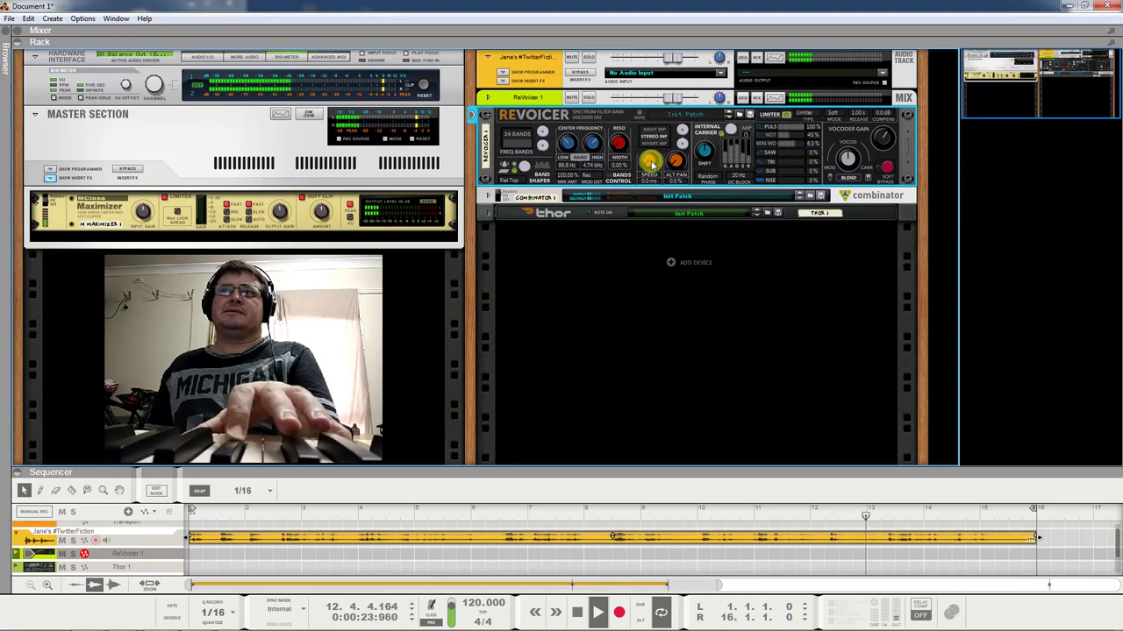
# - Try modulator envelope speeds of 10.0 s and 246 ms, and set the speed to 10.0 ms
pyautogui.moveTo(655, 159)
pyautogui.mouseDown()
pyautogui.moveTo(632, 42)
pyautogui.moveTo(648, 79)
pyautogui.moveTo(657, 248)
pyautogui.moveTo(653, 173)
pyautogui.mouseUp()
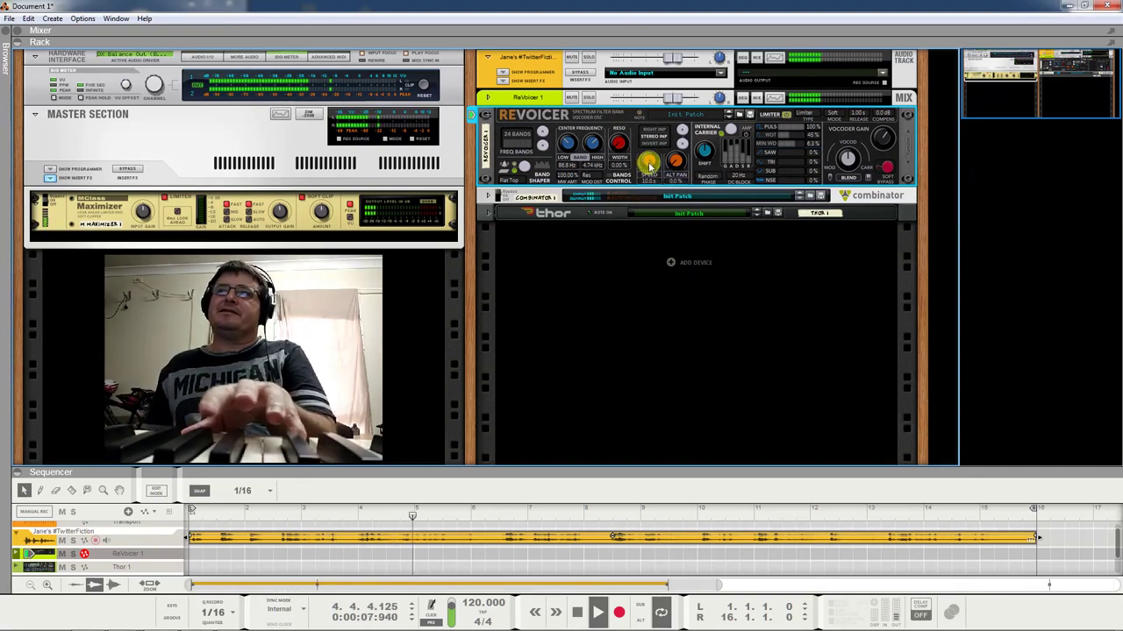
pyautogui.moveTo(649, 166); pyautogui.dragTo(654, 226)
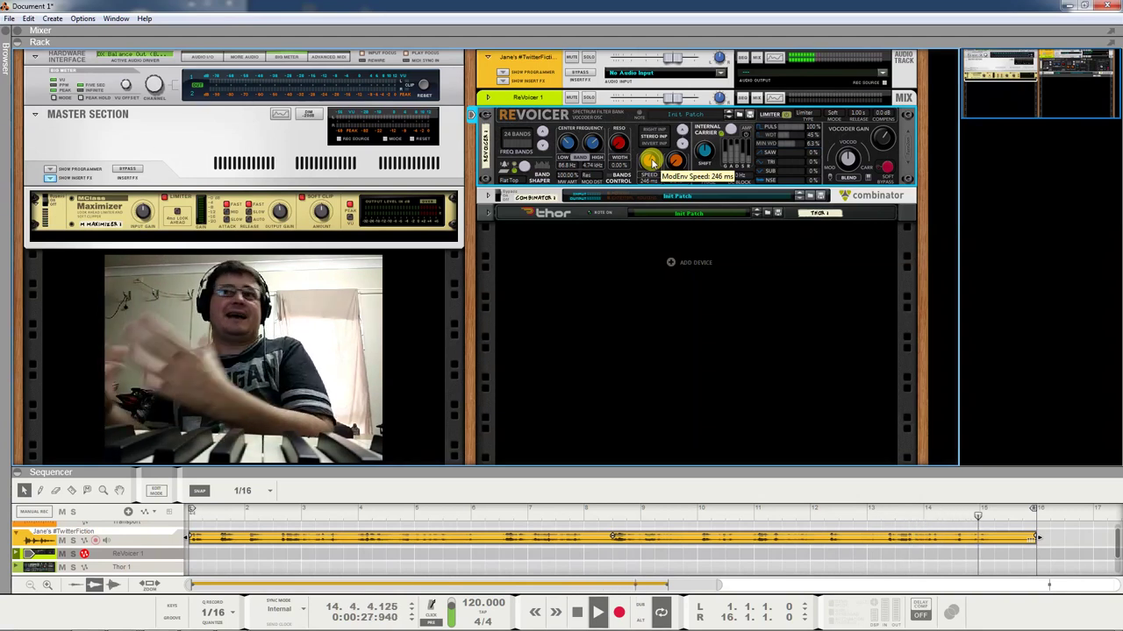
pyautogui.moveTo(653, 165)
pyautogui.mouseDown()
pyautogui.moveTo(659, 245)
pyautogui.moveTo(650, 167)
pyautogui.mouseUp()
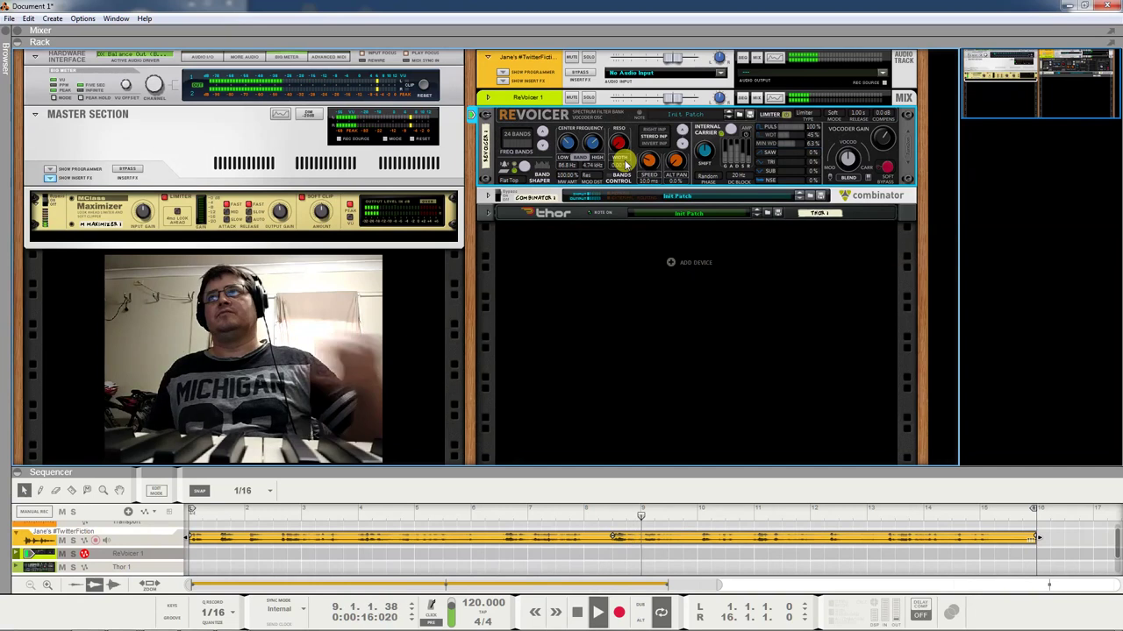
# - Expand the Combinator to examine its Space Delay and Pulsar modulation settings, and fold it again
pyautogui.click(500, 196)
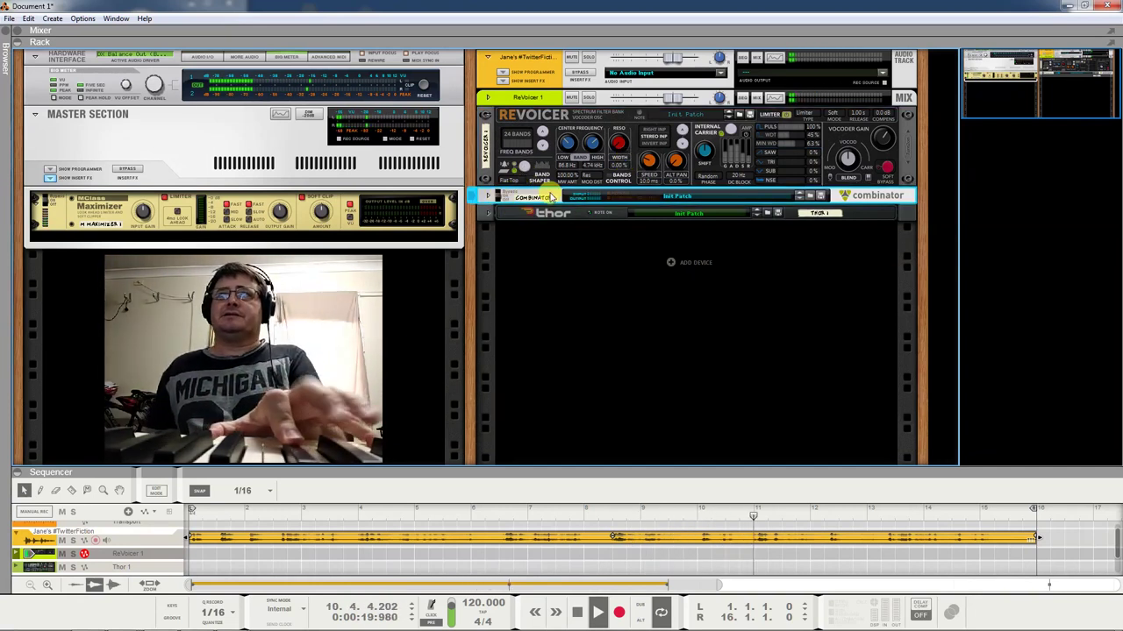
pyautogui.click(488, 197)
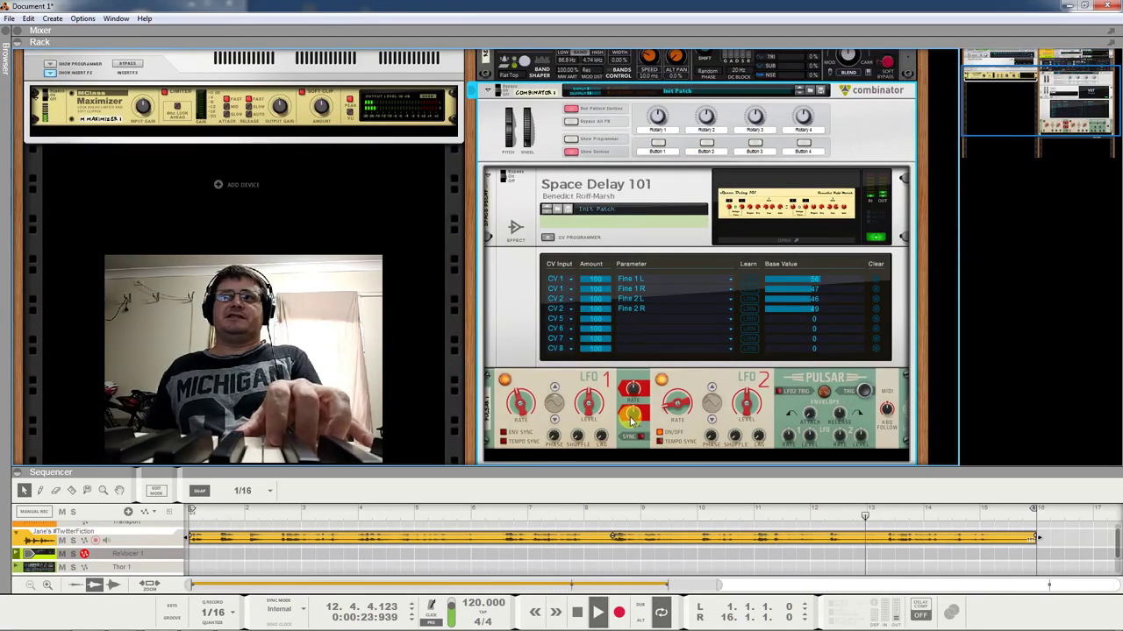
pyautogui.click(488, 91)
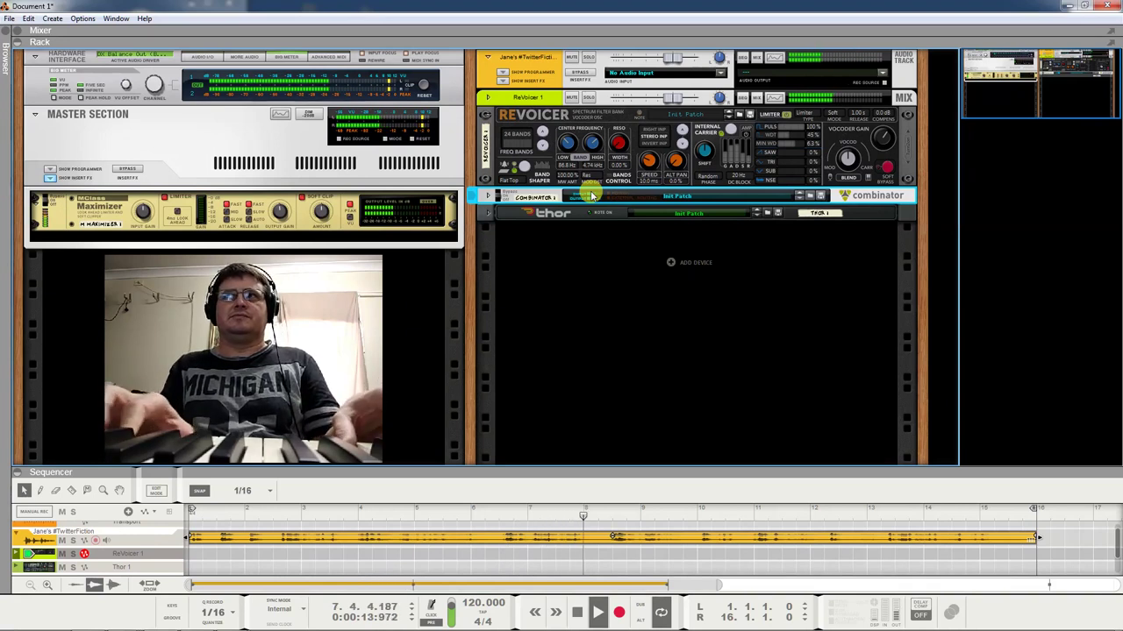
# - Set the envelope speed to 29.8 ms and the center frequencies to 40.0 Hz and 10.0 kHz, and flip the rack to its rear
pyautogui.moveTo(649, 161); pyautogui.dragTo(662, 151)
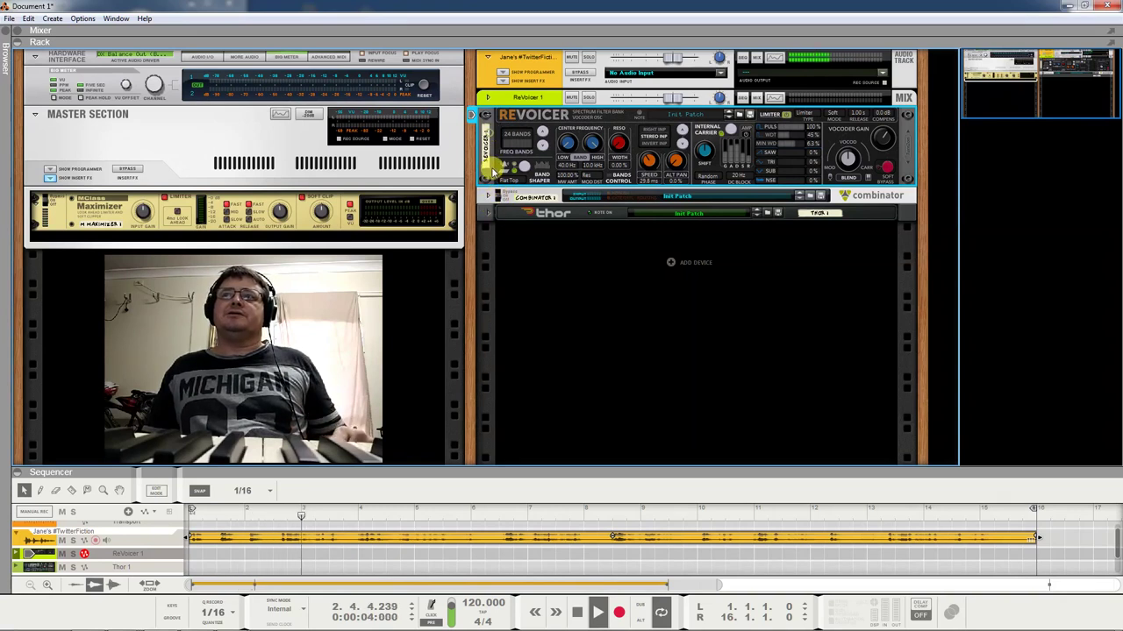
pyautogui.press('Tab')
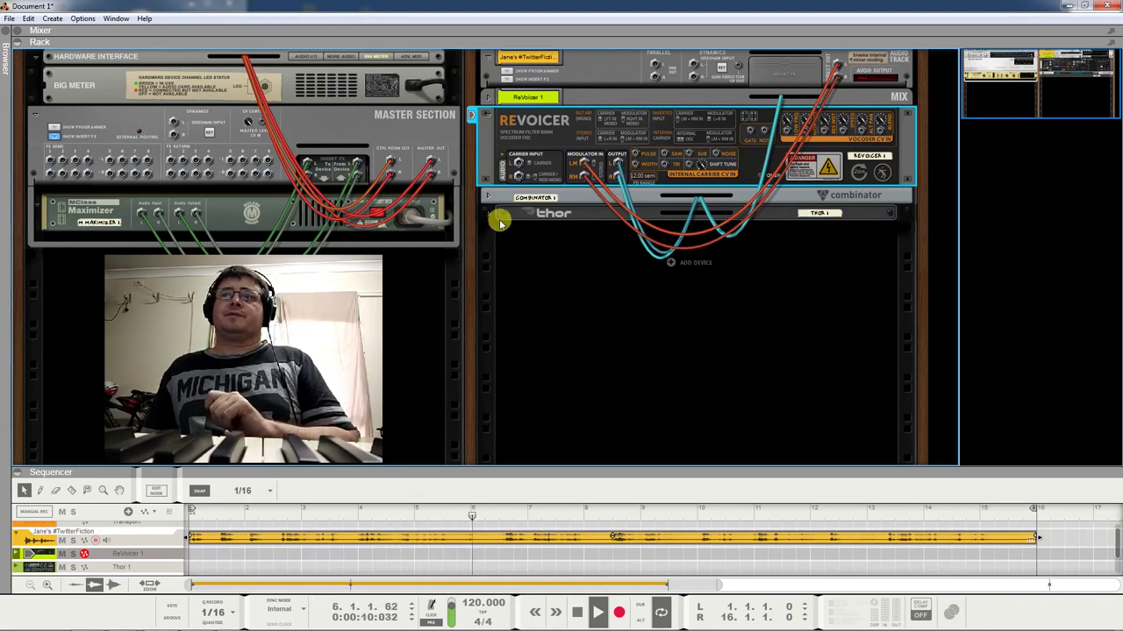
# - Return the rack to its front view, unfold the Thor synthesizer, and show its programmer
pyautogui.press('Tab')
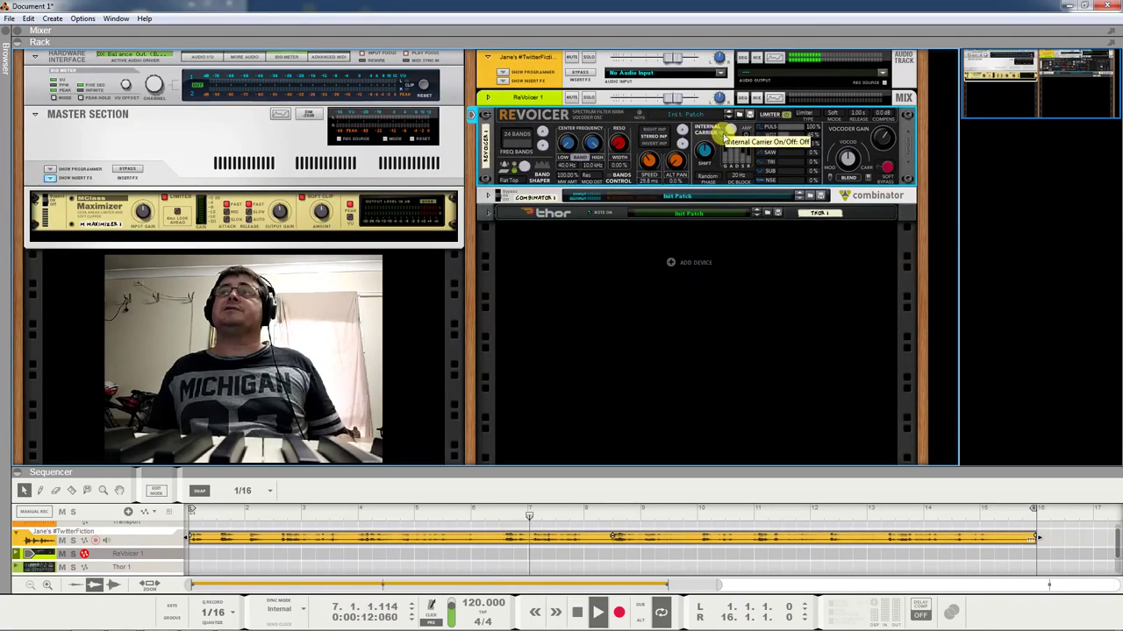
pyautogui.click(489, 219)
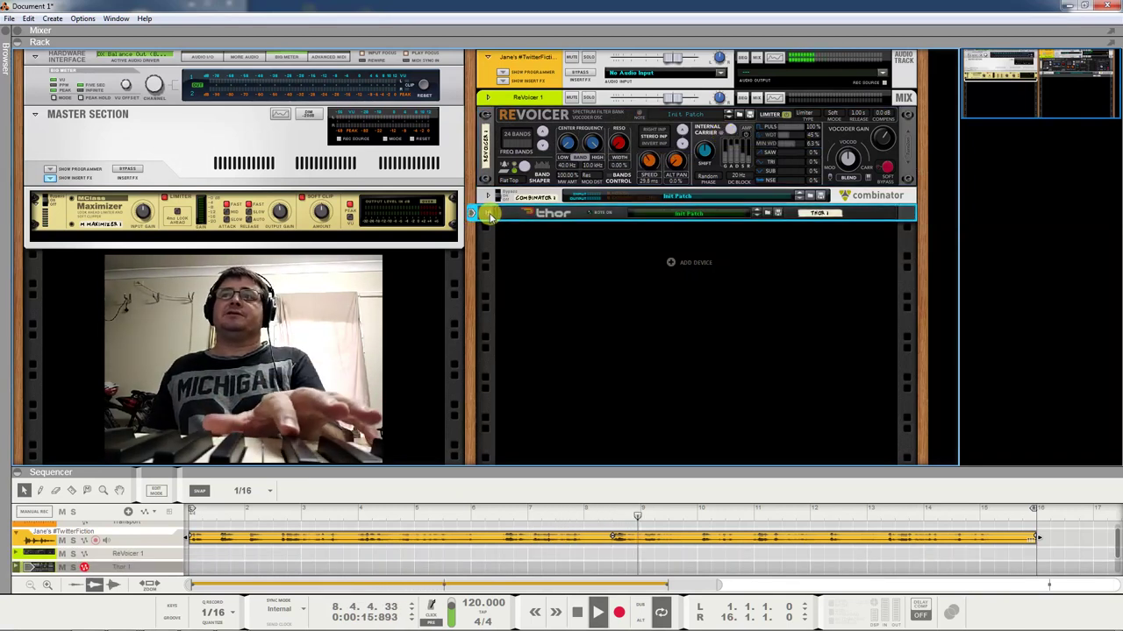
pyautogui.click(486, 213)
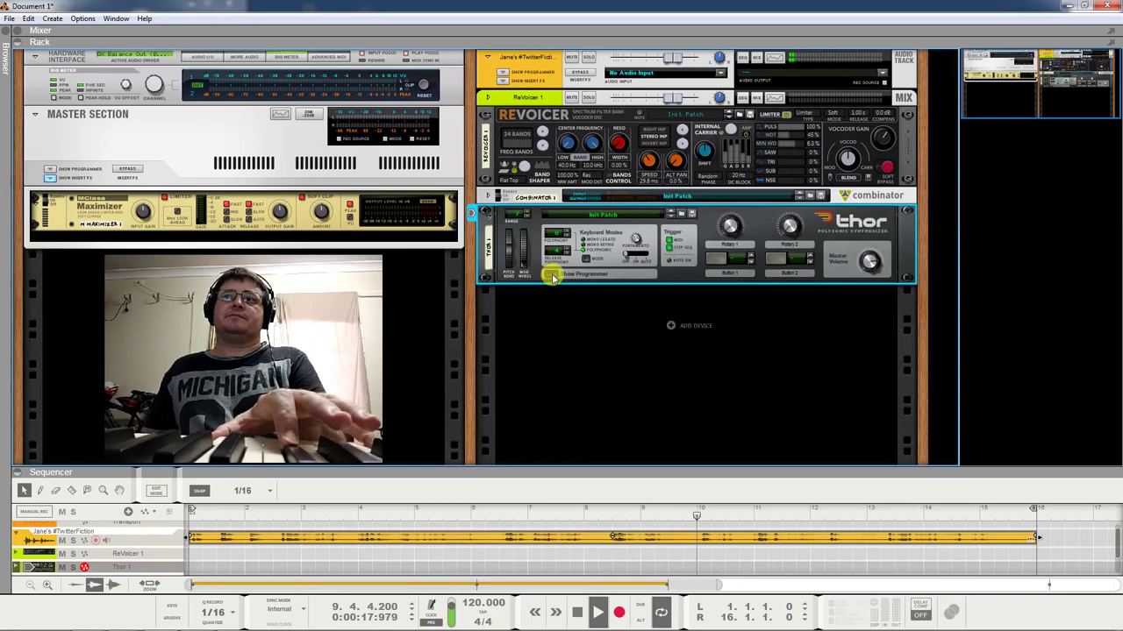
pyautogui.click(553, 276)
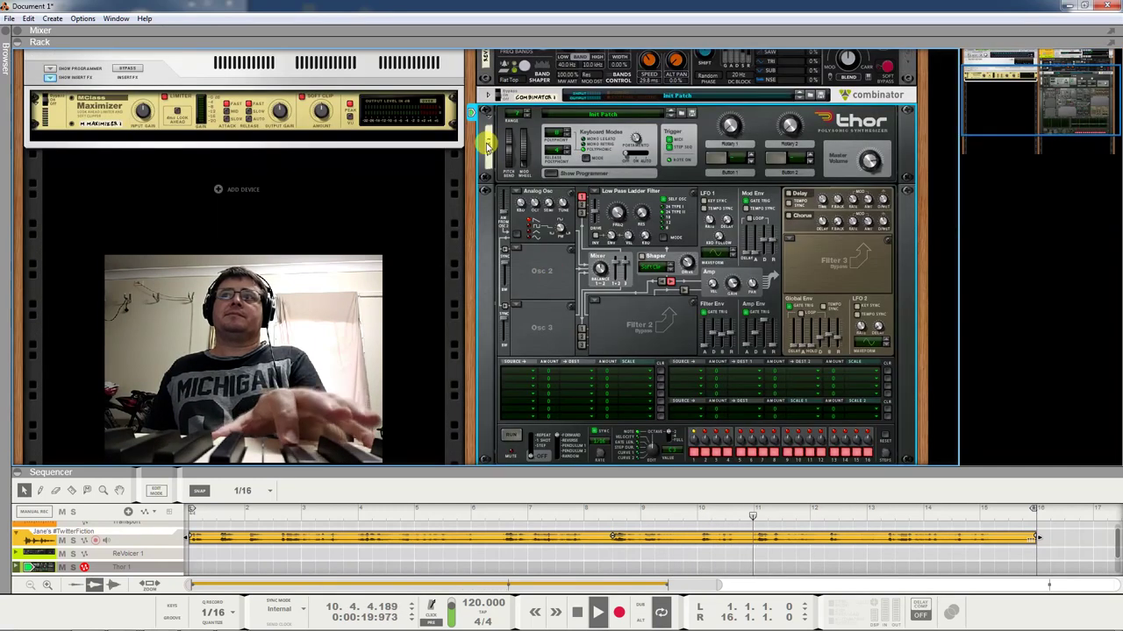
# - Cable Thor's audio outputs 1 and 2 to ReVoicer's left and right carrier inputs on the rear of the rack
pyautogui.press('Tab')
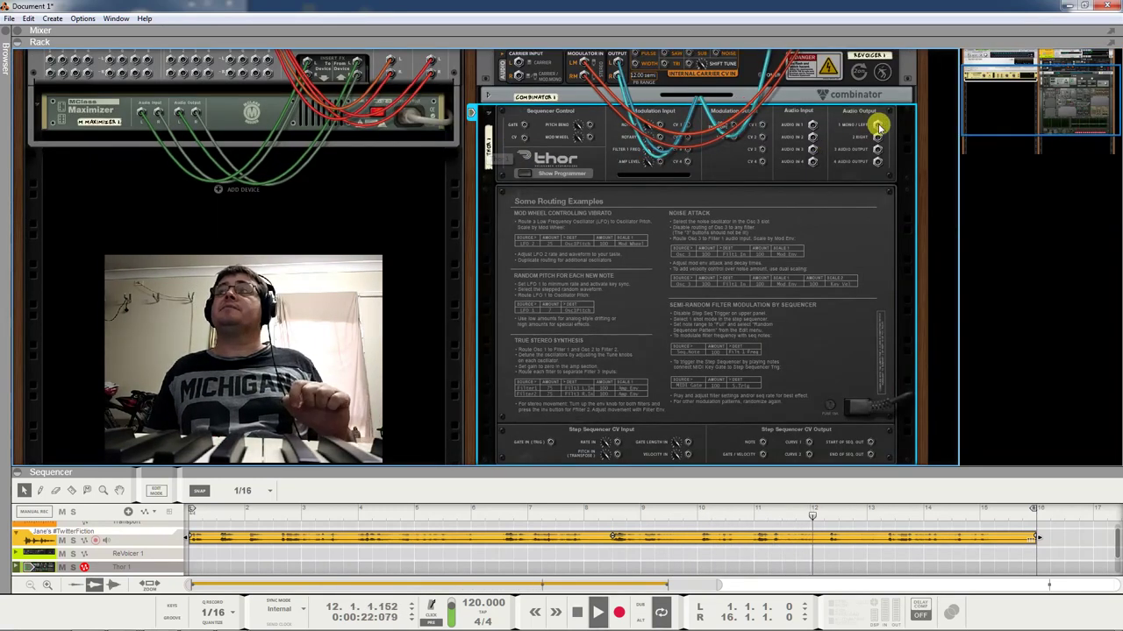
pyautogui.scroll(3, 769, 233)
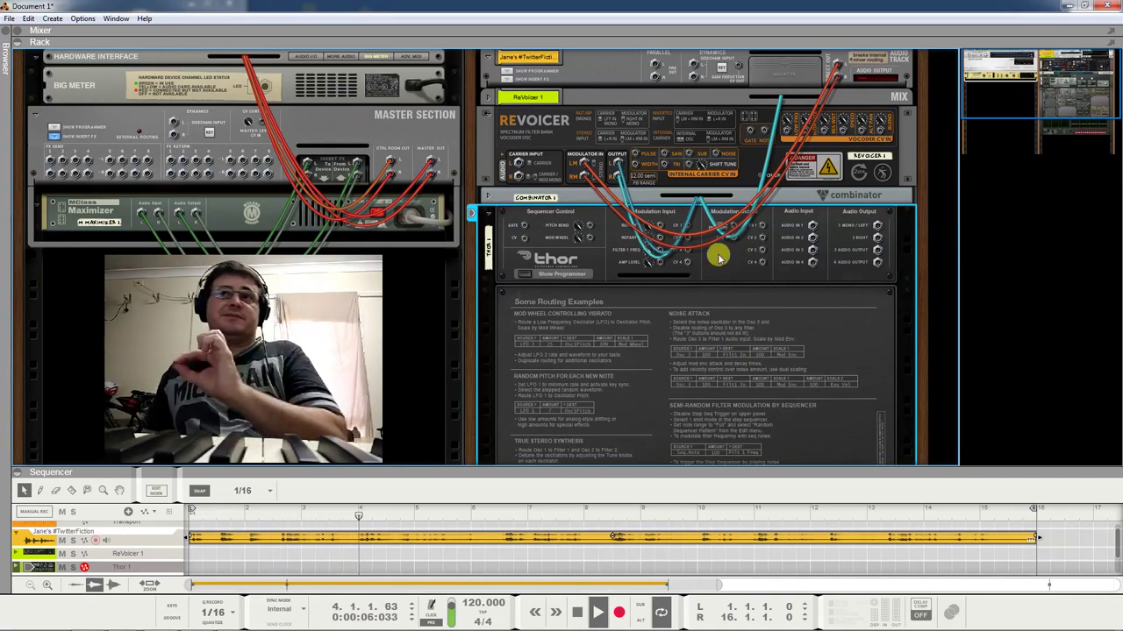
pyautogui.moveTo(877, 230); pyautogui.dragTo(521, 163)
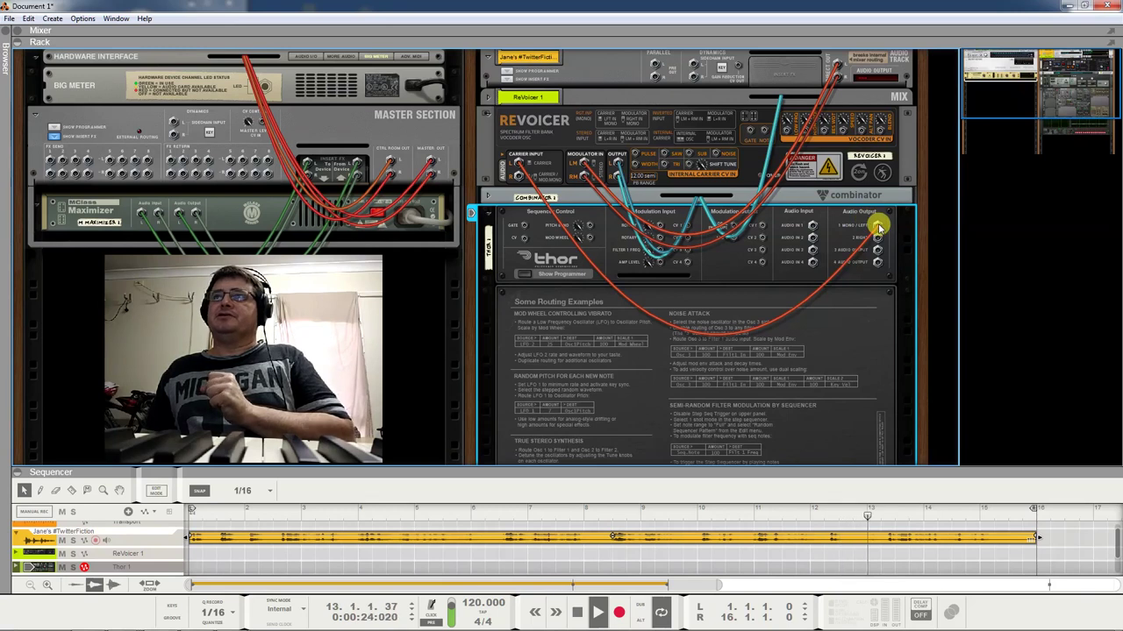
pyautogui.moveTo(879, 229)
pyautogui.mouseDown()
pyautogui.moveTo(870, 251)
pyautogui.moveTo(877, 226)
pyautogui.mouseUp()
pyautogui.moveTo(518, 164)
pyautogui.mouseDown()
pyautogui.moveTo(485, 215)
pyautogui.moveTo(518, 164)
pyautogui.moveTo(519, 173)
pyautogui.mouseUp()
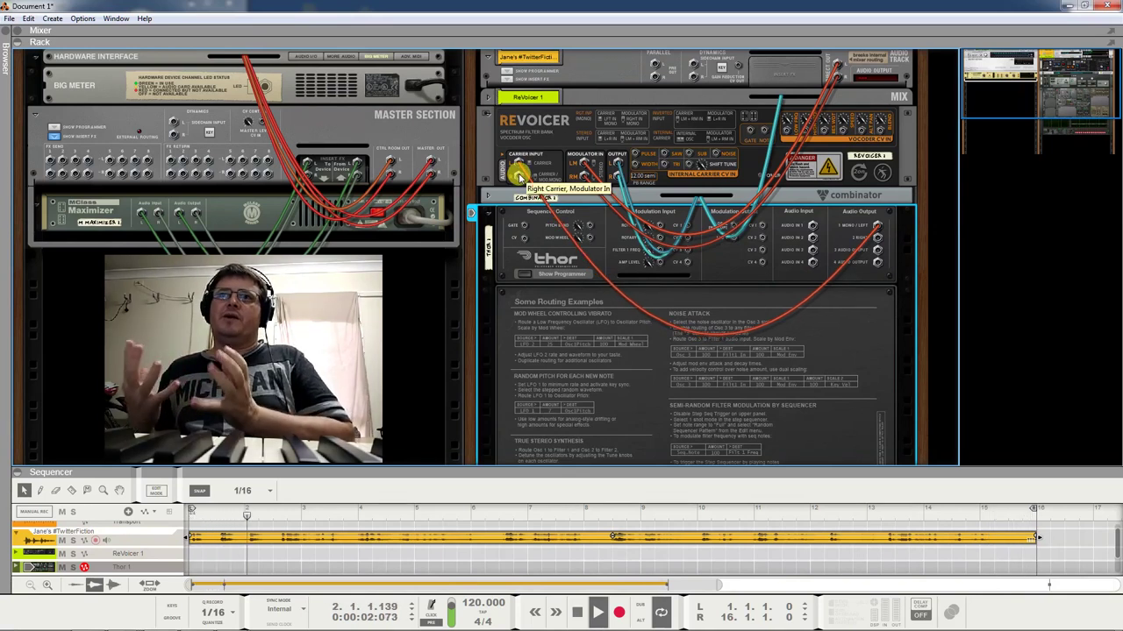
pyautogui.moveTo(519, 174); pyautogui.dragTo(878, 237)
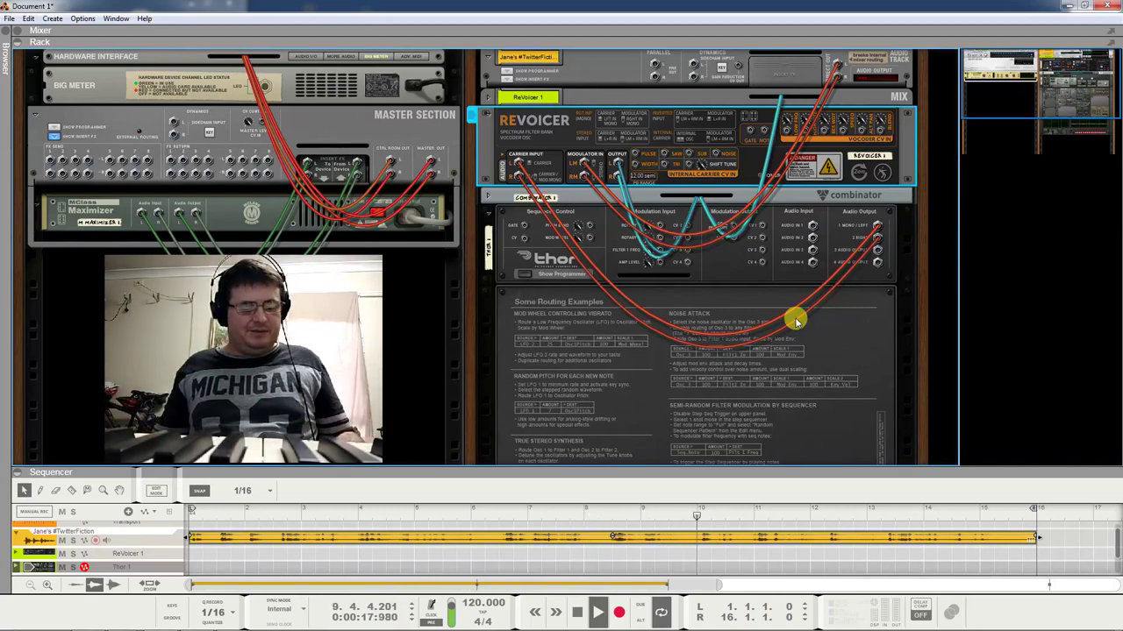
# - Return the rack to its front view and load an Analog Osc into Thor's Osc 2 slot
pyautogui.press('Tab')
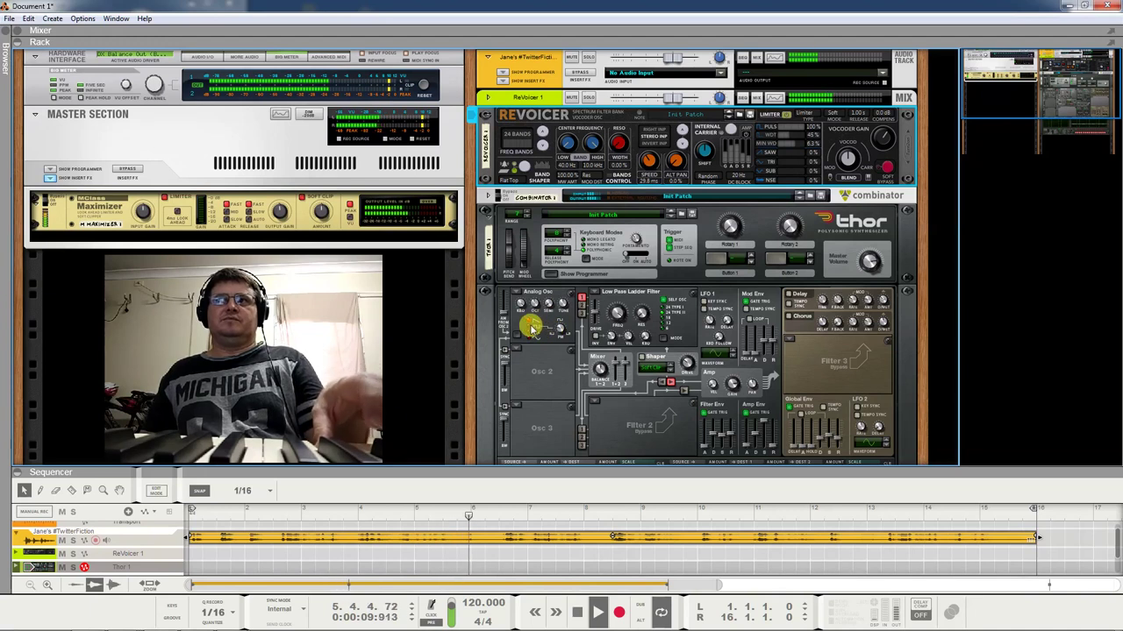
pyautogui.click(523, 350)
pyautogui.click(524, 351)
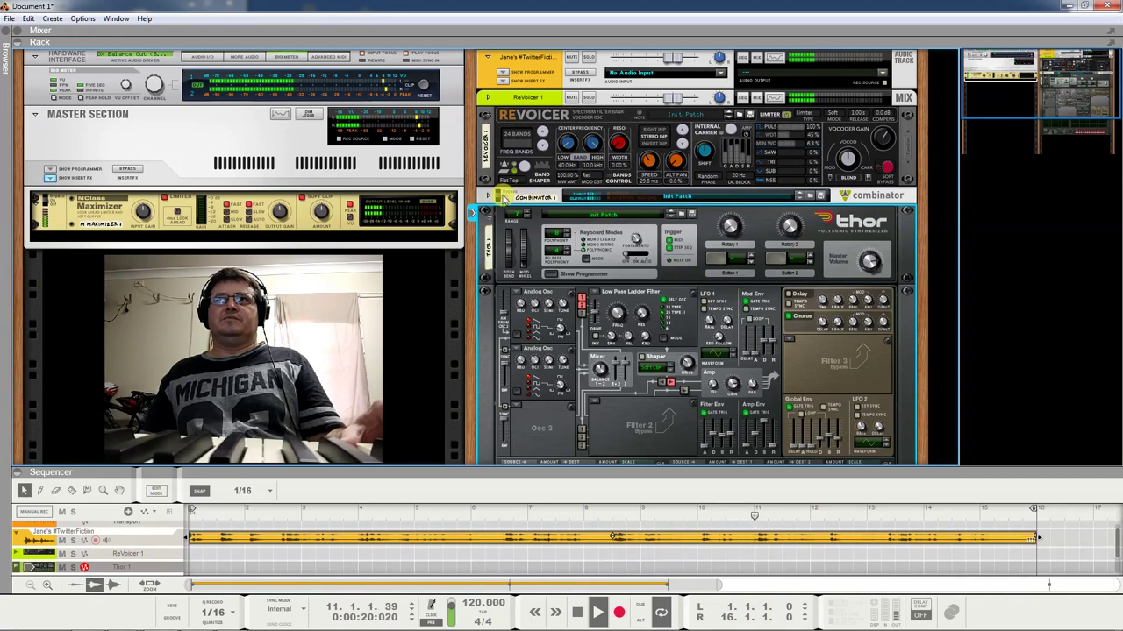
# - Bypass the Combinator and turn on Thor's chorus
pyautogui.click(507, 193)
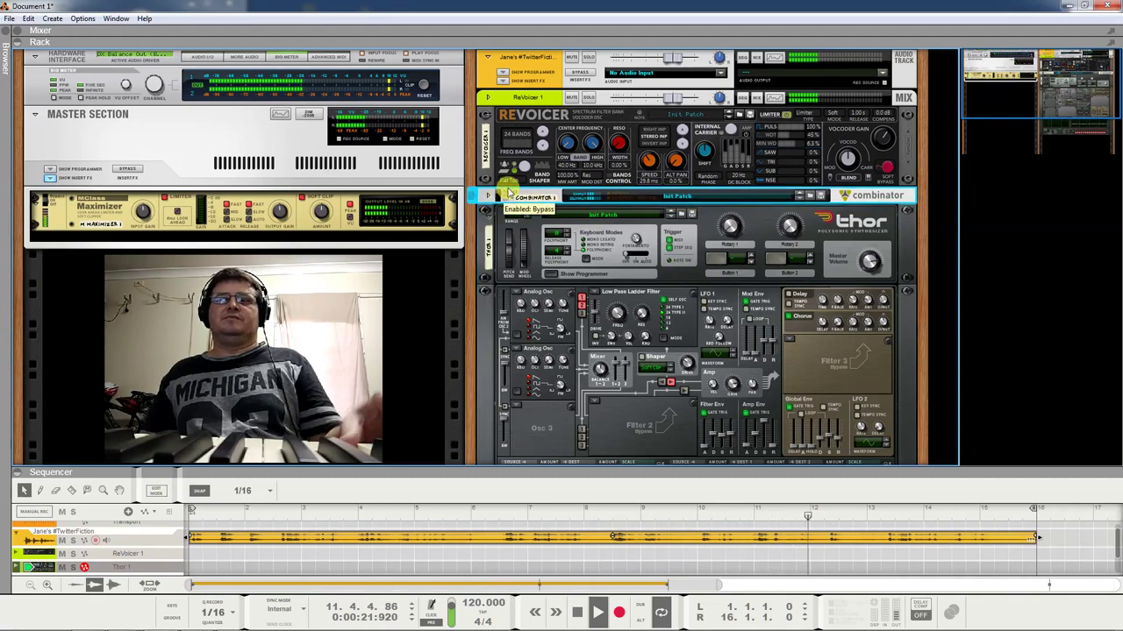
pyautogui.click(790, 320)
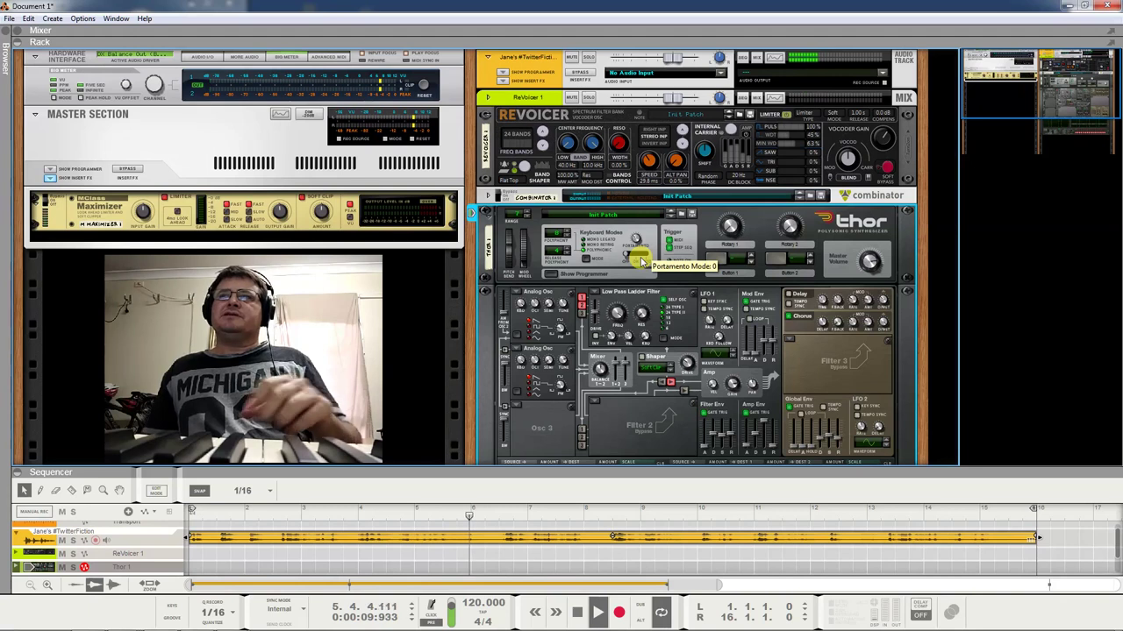
# - Show the vocal audio track's insert effects and add a UN-16 Unison after the MClass Compressor
pyautogui.click(501, 80)
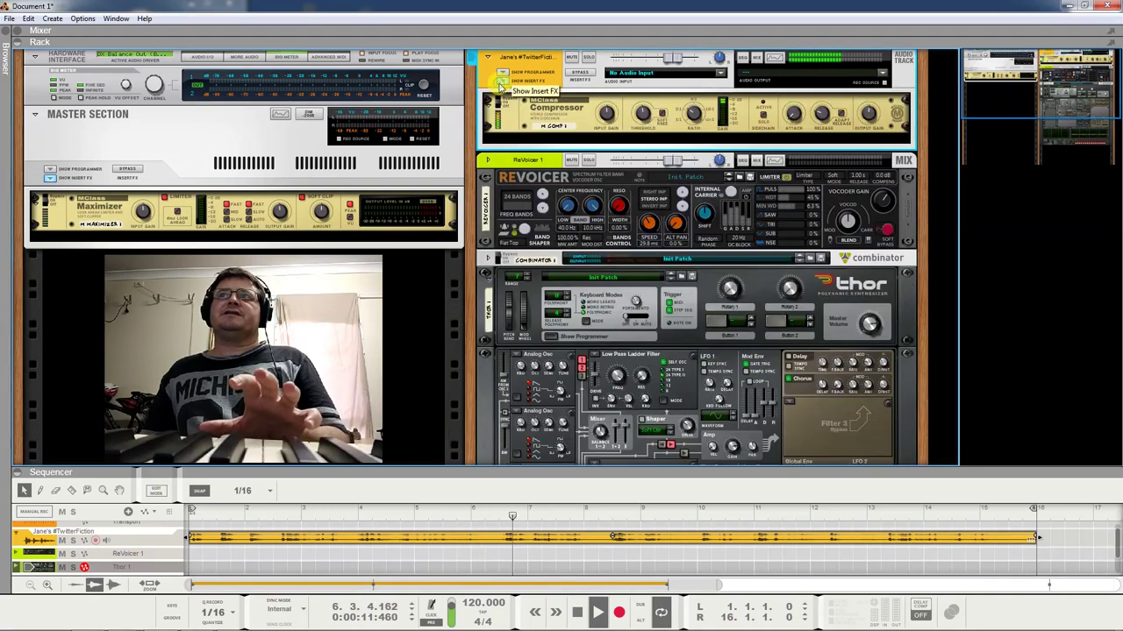
pyautogui.rightClick(578, 140)
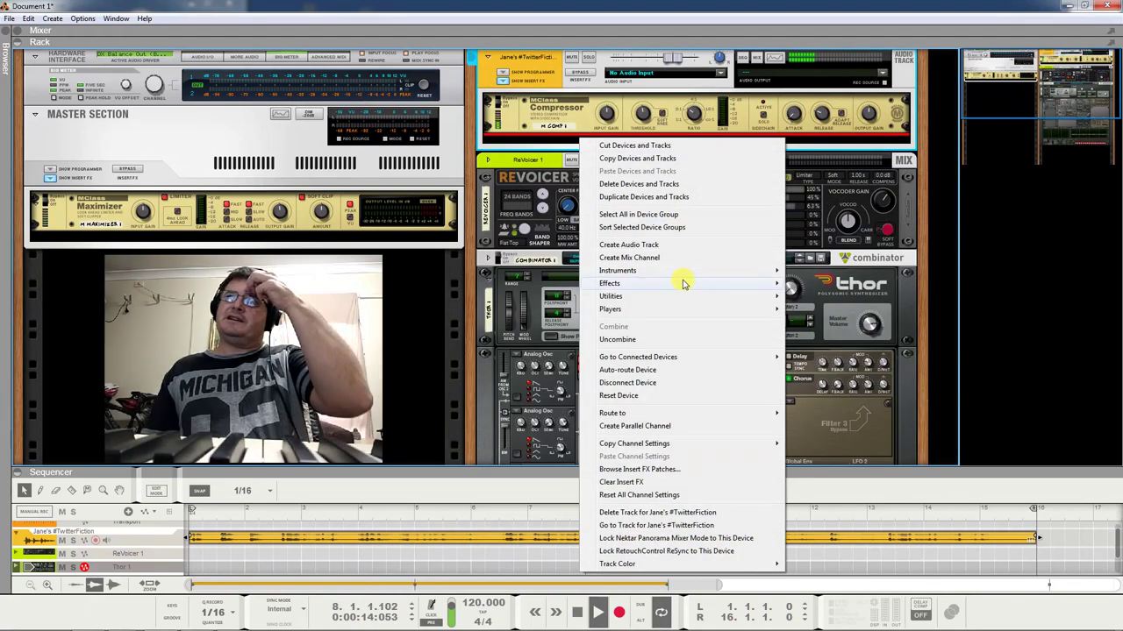
pyautogui.moveTo(686, 285)
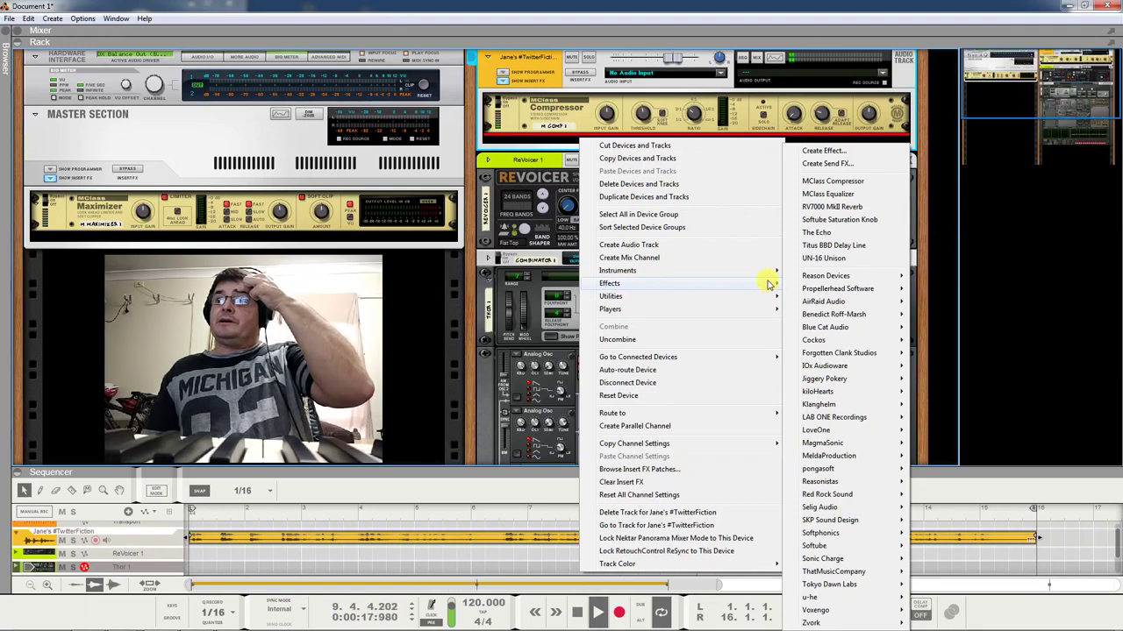
pyautogui.moveTo(791, 284)
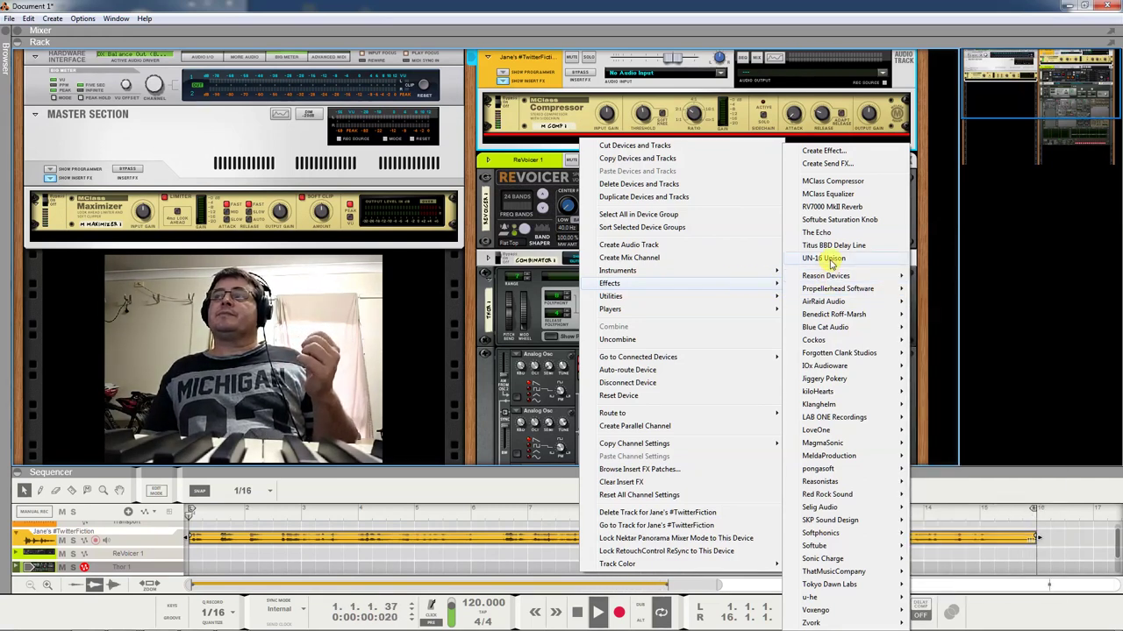
pyautogui.click(825, 259)
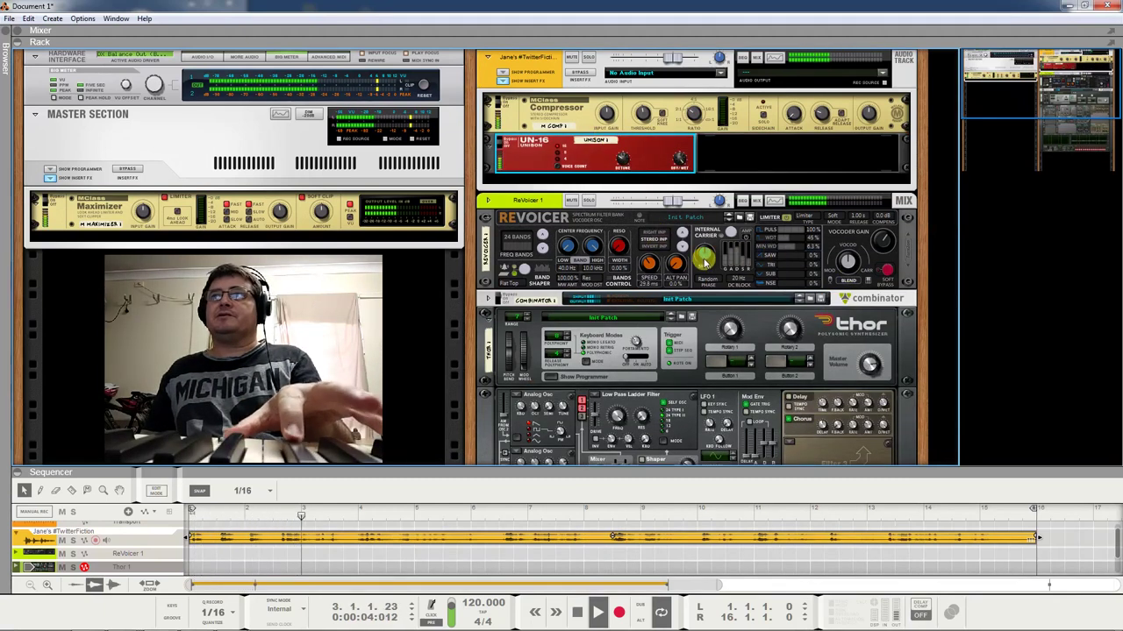
# - Set the UN-16 Unison's detune to 90 and fold the vocal audio track
pyautogui.click(847, 262)
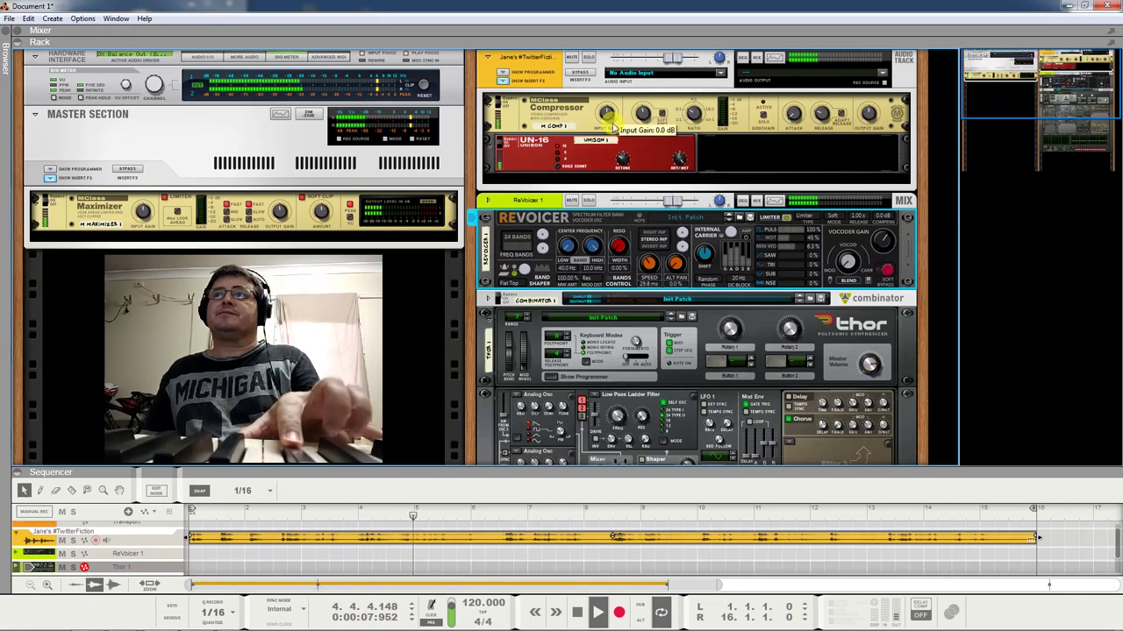
pyautogui.click(625, 158)
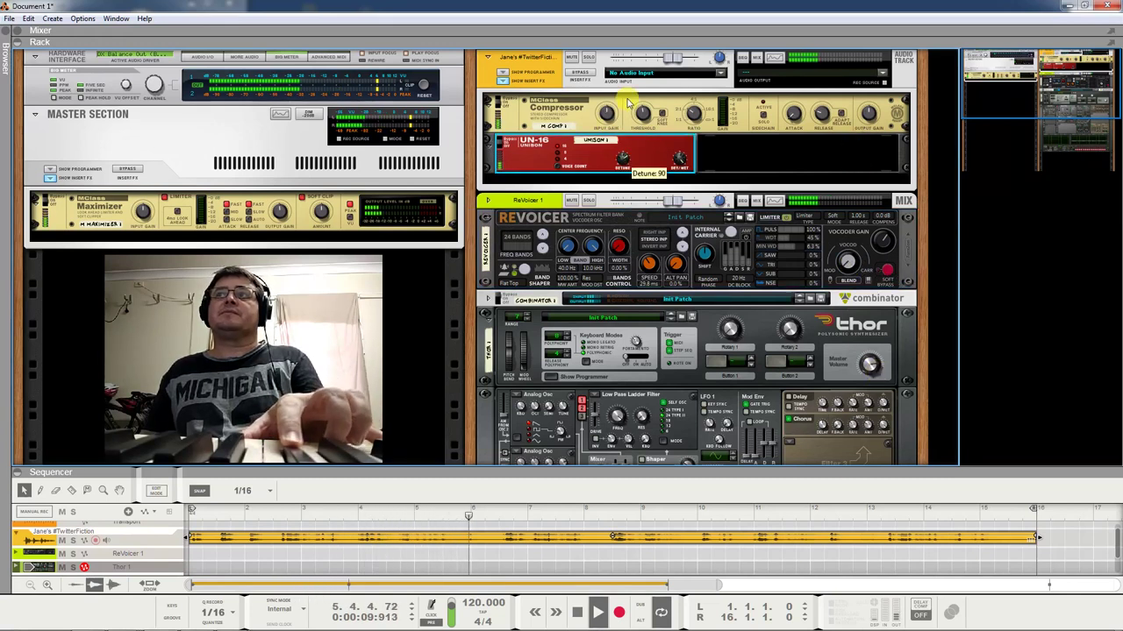
pyautogui.click(488, 60)
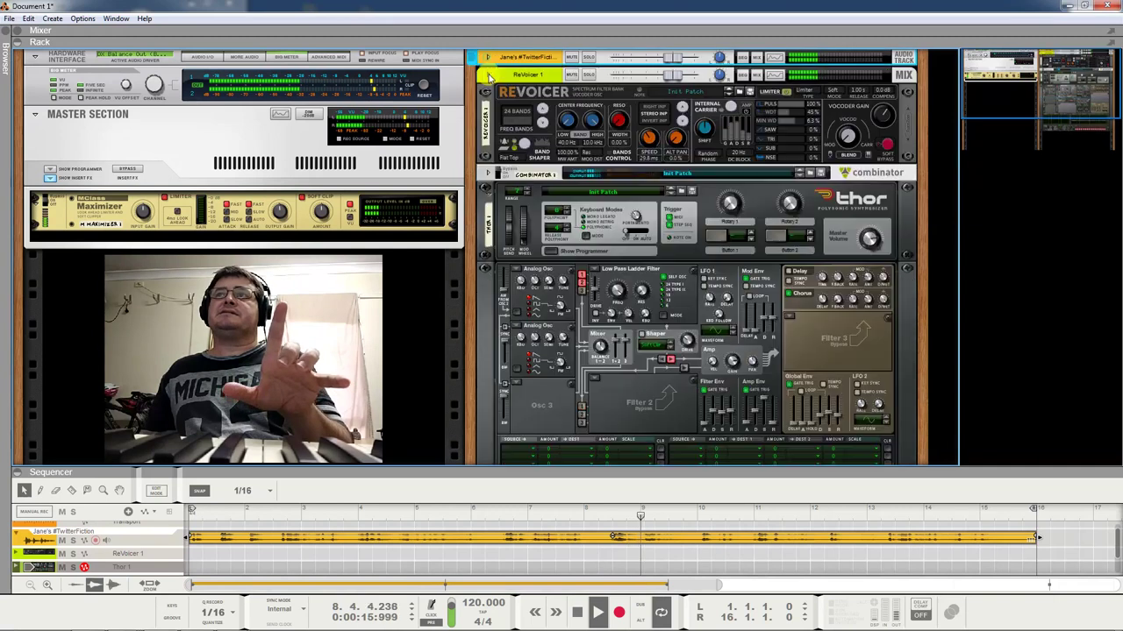
# - Turn off Thor's chorus, and bypass and re-enable the UN-16 Unison on the vocal track to compare the sound
pyautogui.click(484, 211)
pyautogui.click(849, 140)
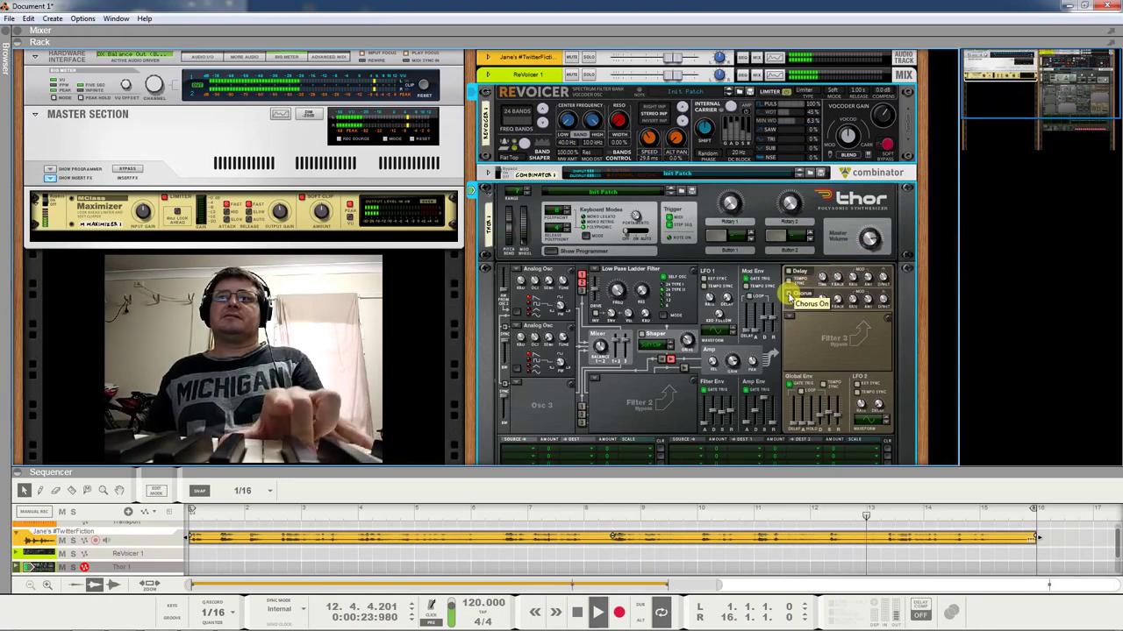
pyautogui.click(488, 57)
pyautogui.click(516, 134)
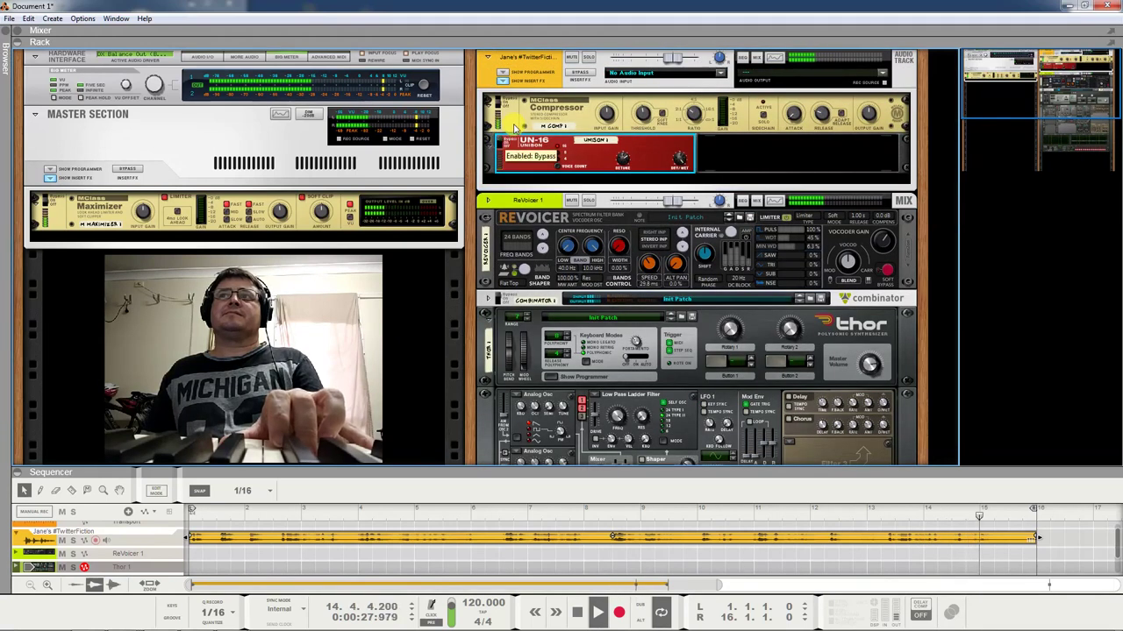
pyautogui.click(510, 145)
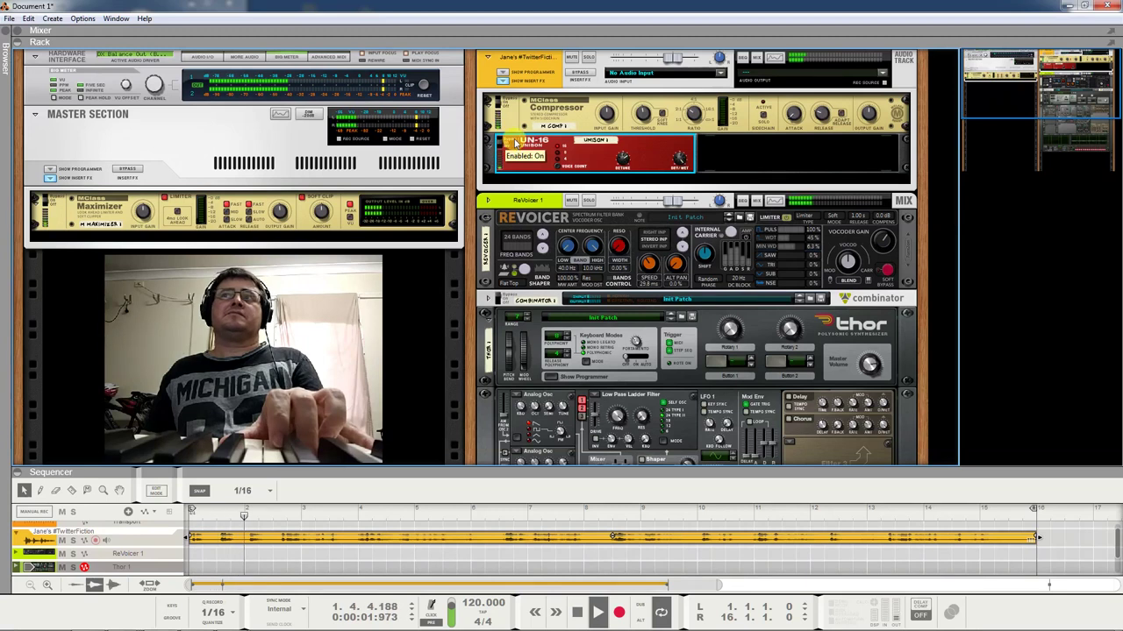
pyautogui.click(488, 57)
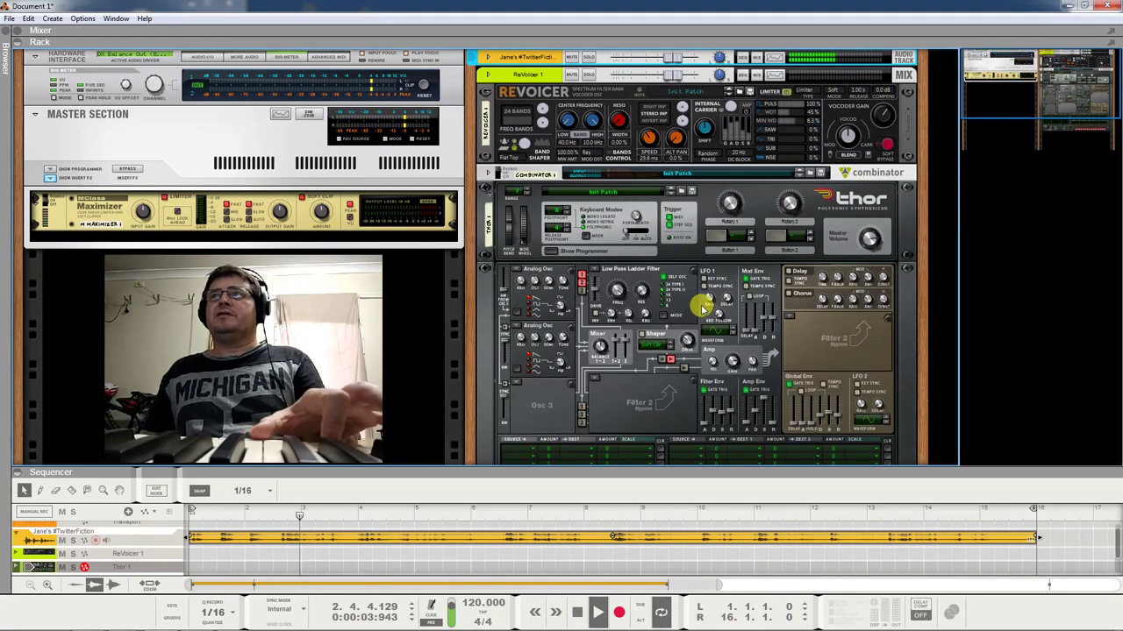
# - Examine ReVoicer's input routing options and carrier and modulator cabling on the rear of the rack
pyautogui.press('Tab')
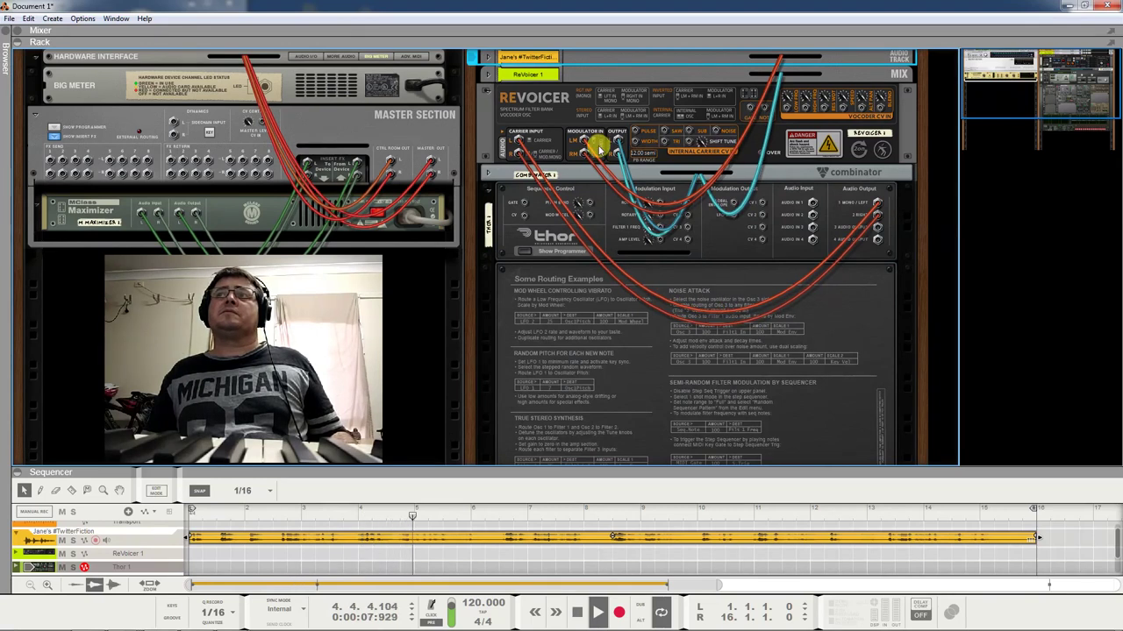
pyautogui.press('Tab')
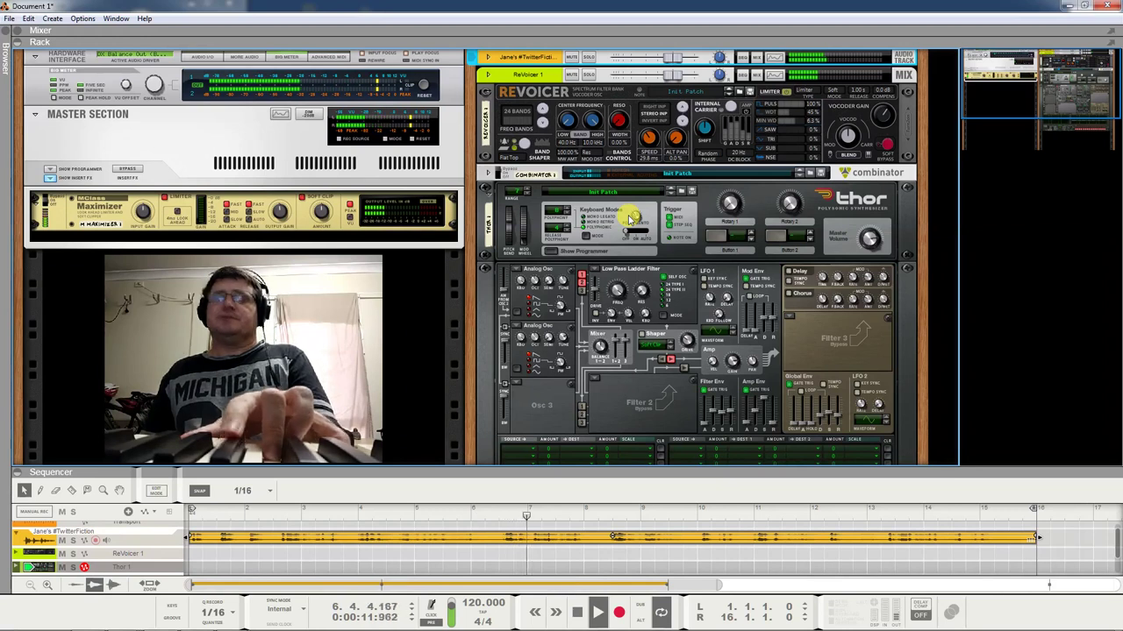
pyautogui.press('Tab')
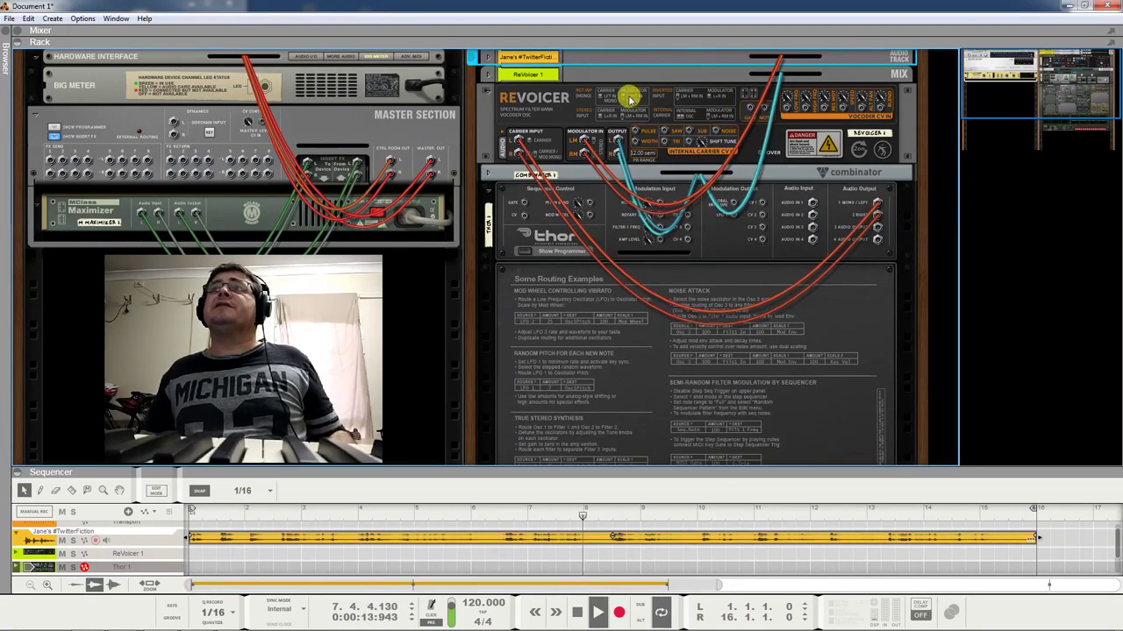
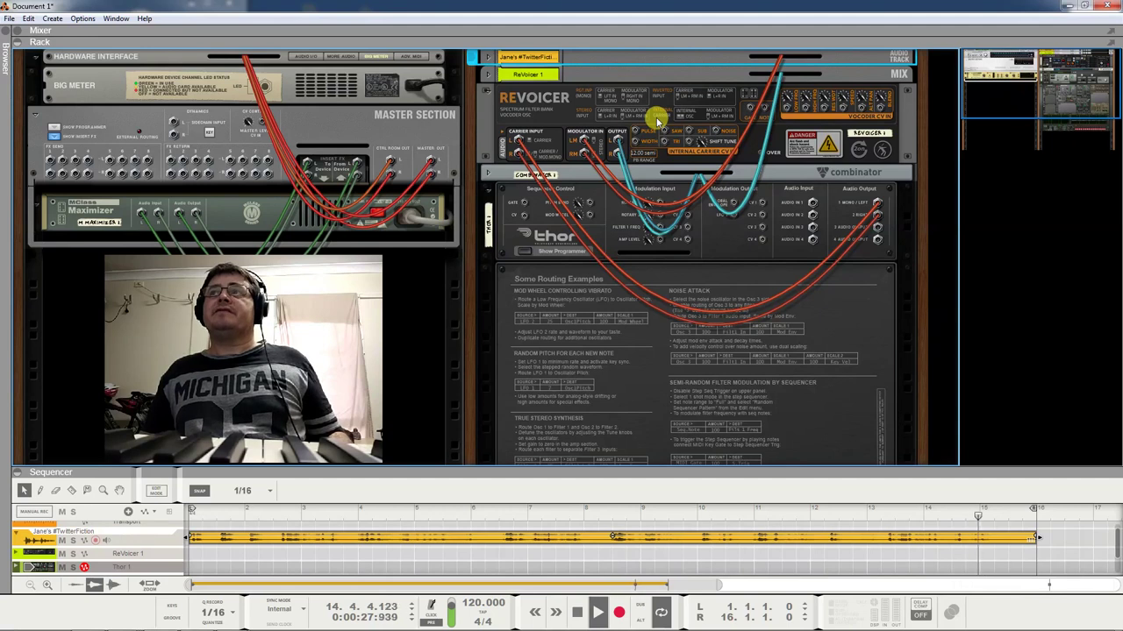
pyautogui.press('Tab')
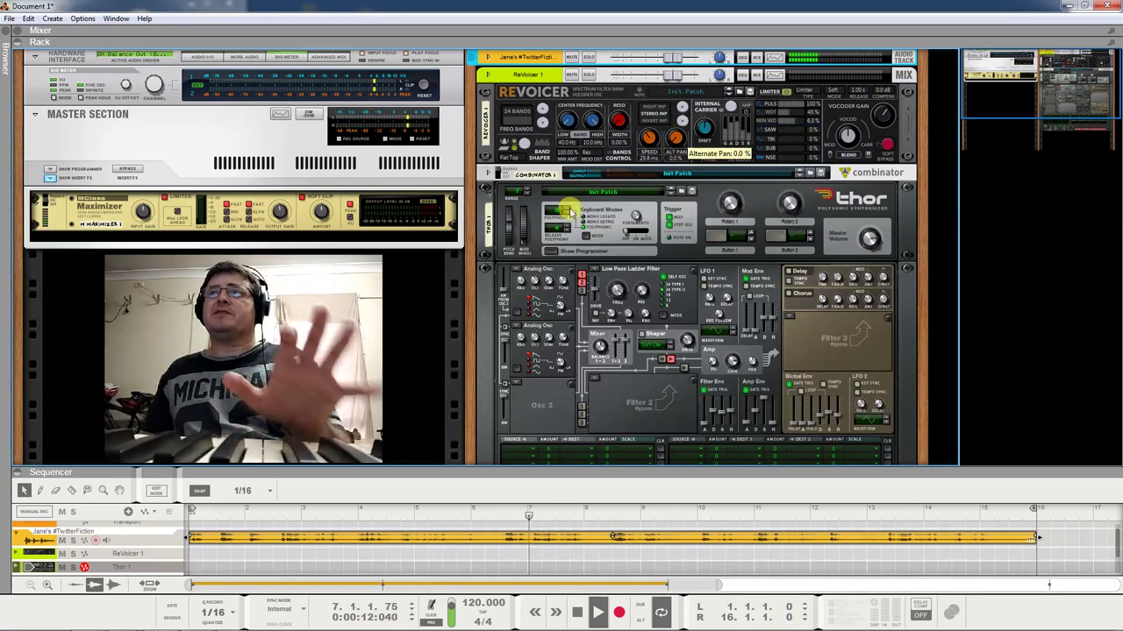
# - Turn Thor's chorus back on and check ReVoicer's modulator inputs on the rear of the rack
pyautogui.click(791, 296)
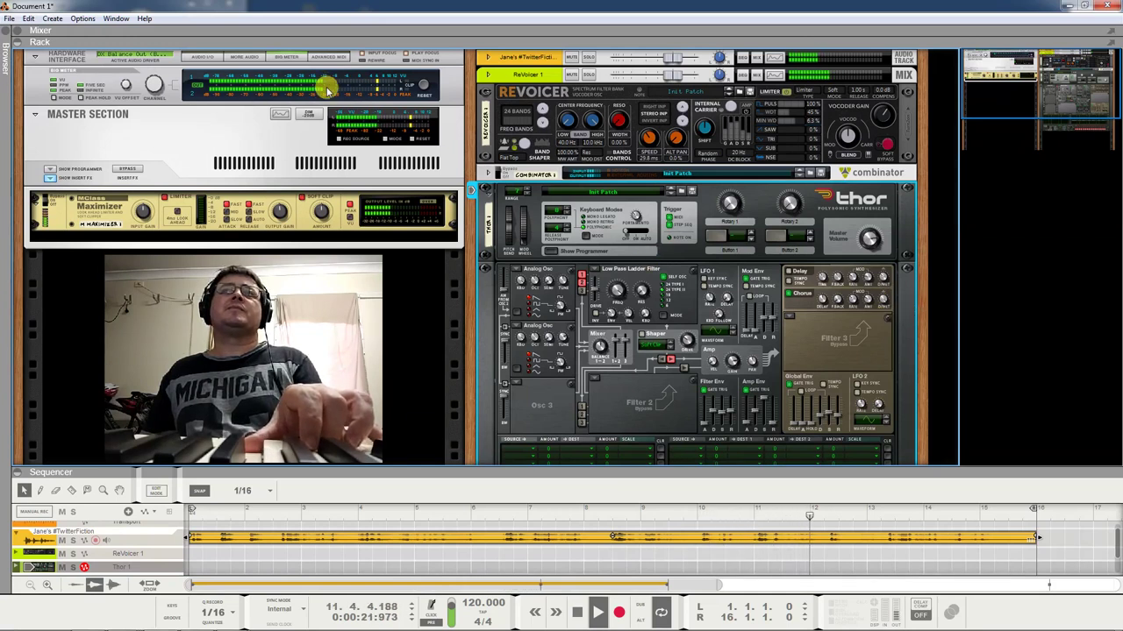
pyautogui.press('Tab')
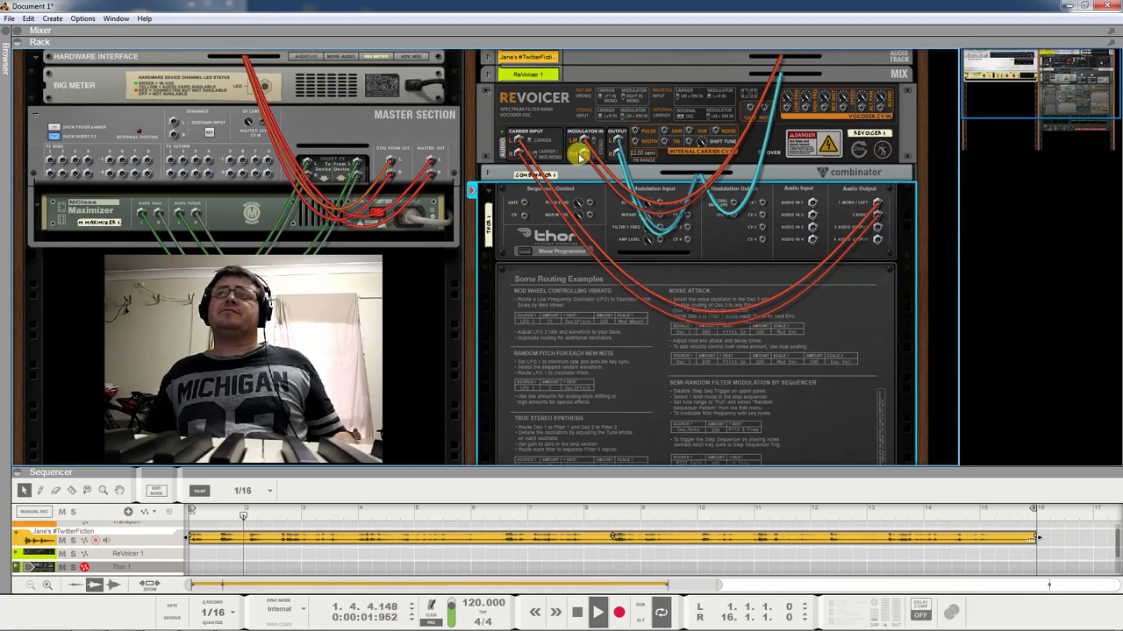
pyautogui.press('Tab')
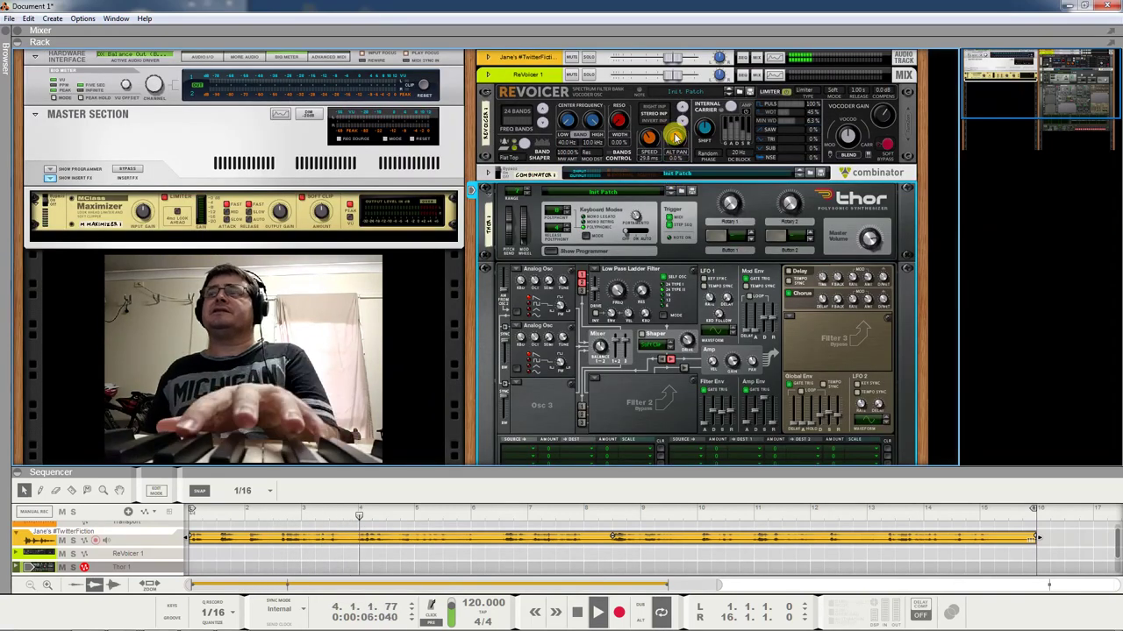
# - Raise ReVoicer's alternate pan to 100.0 %, unfold the vocal audio track, and bypass its UN-16 Unison
pyautogui.moveTo(675, 138); pyautogui.dragTo(684, 99)
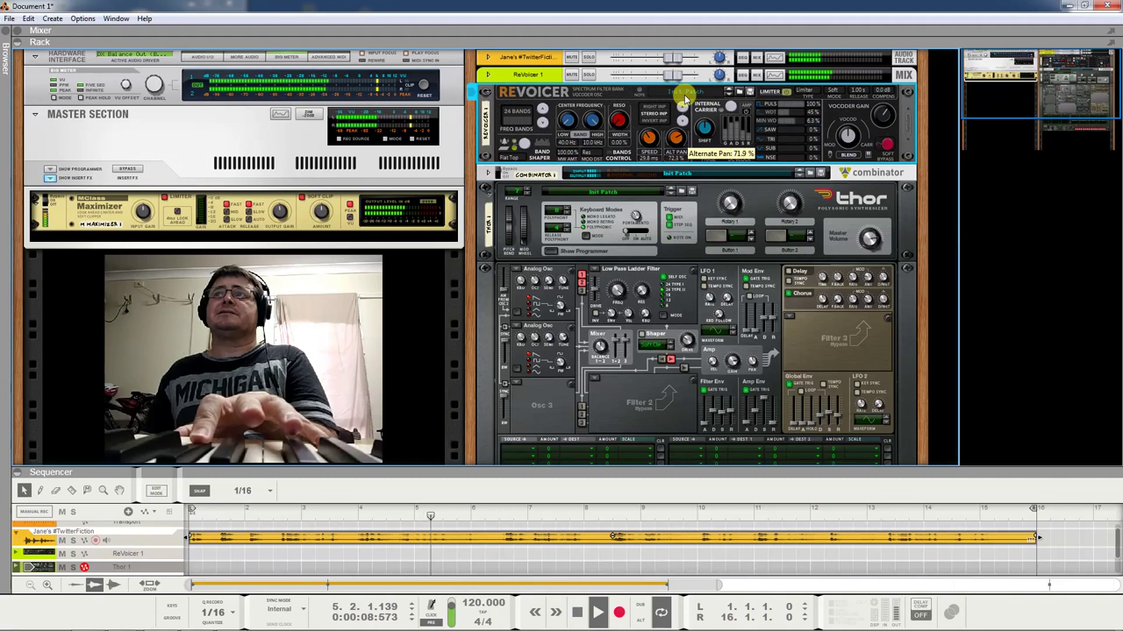
pyautogui.click(489, 57)
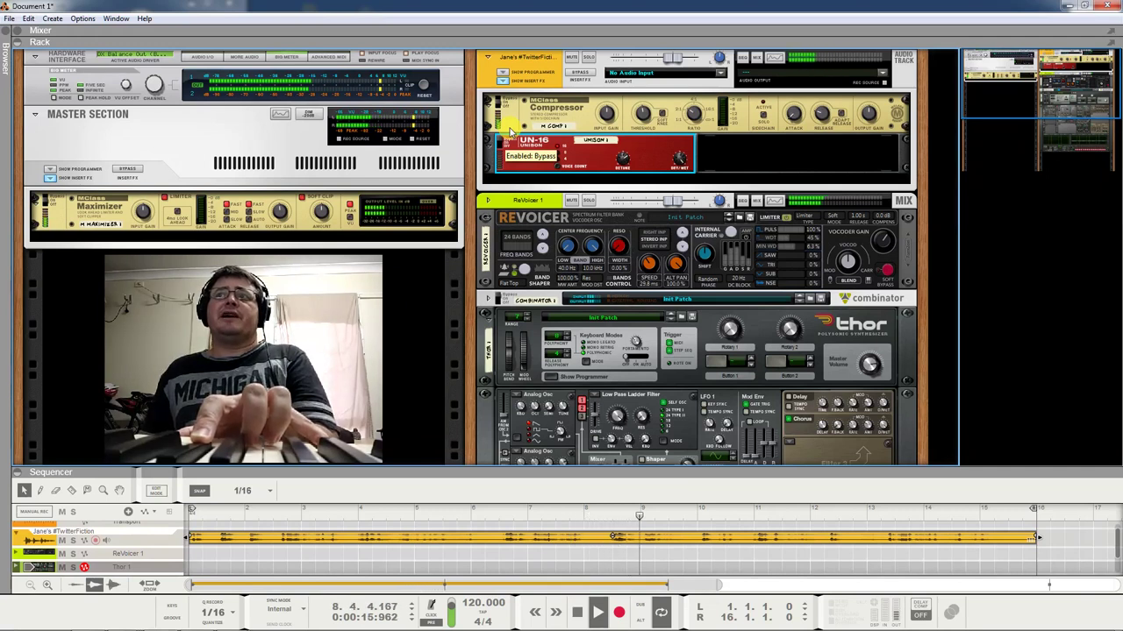
# - Toggle the UN-16 Unison on the vocal track between bypass and on to compare the sound, ending with it on
pyautogui.click(509, 145)
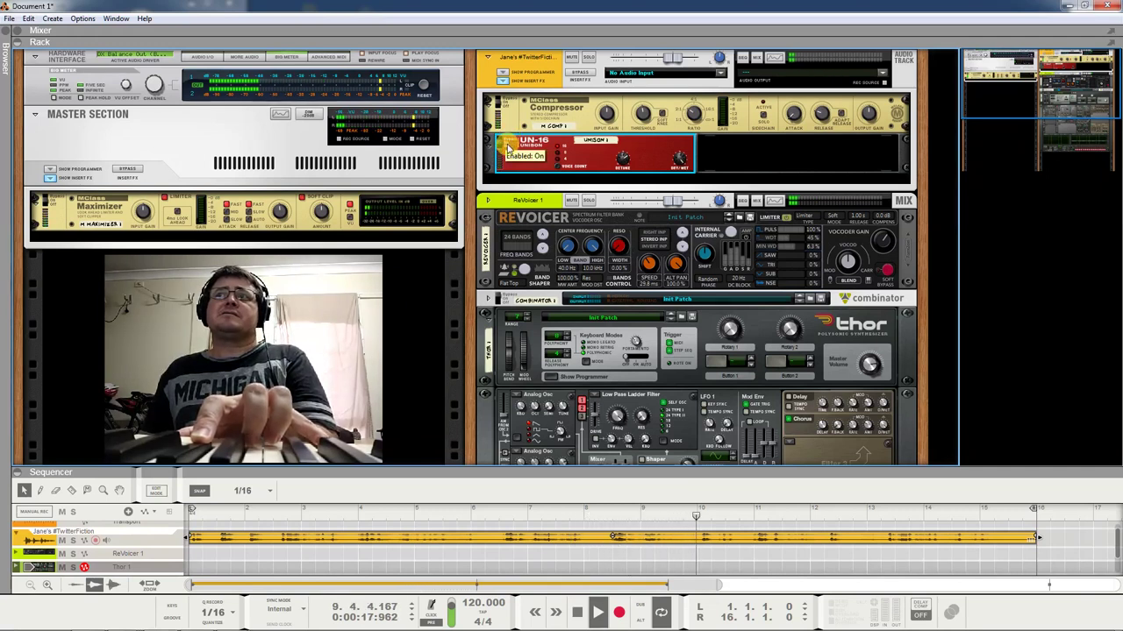
pyautogui.click(520, 138)
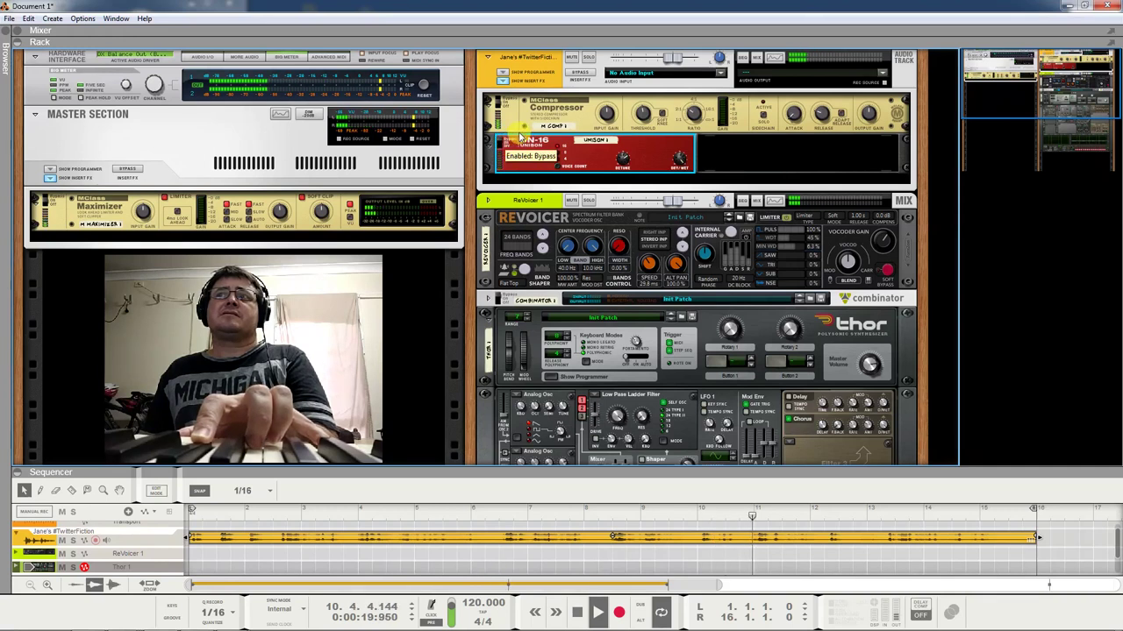
pyautogui.click(516, 139)
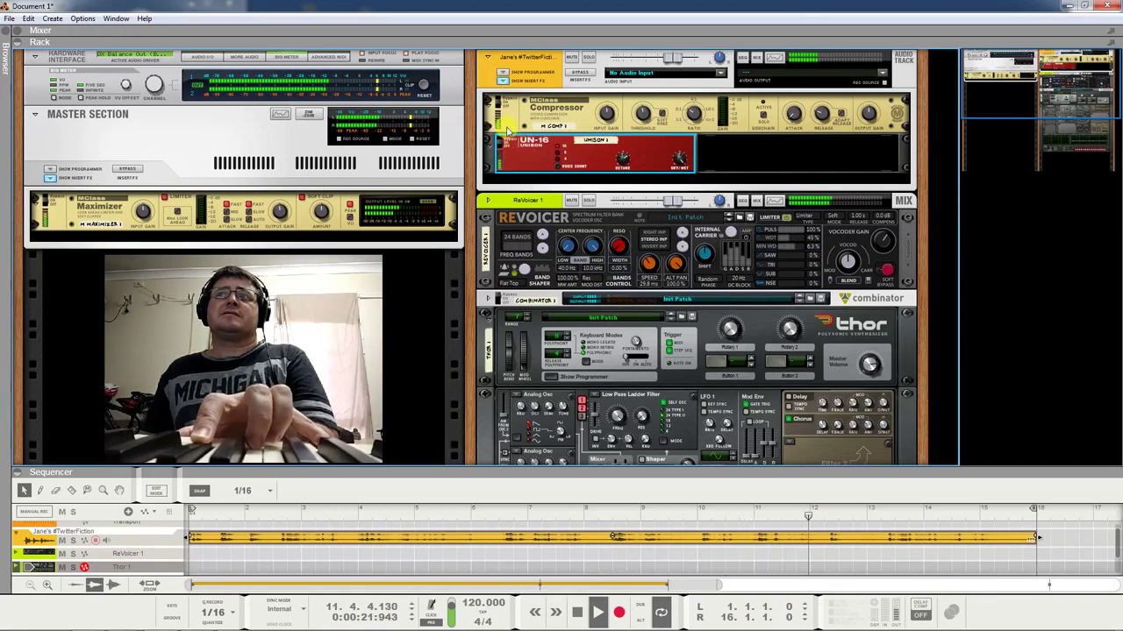
# - Lower ReVoicer's alternate pan in stages to 0.0 %, toggling the vocal track's UN-16 Unison partway through
pyautogui.click(677, 264)
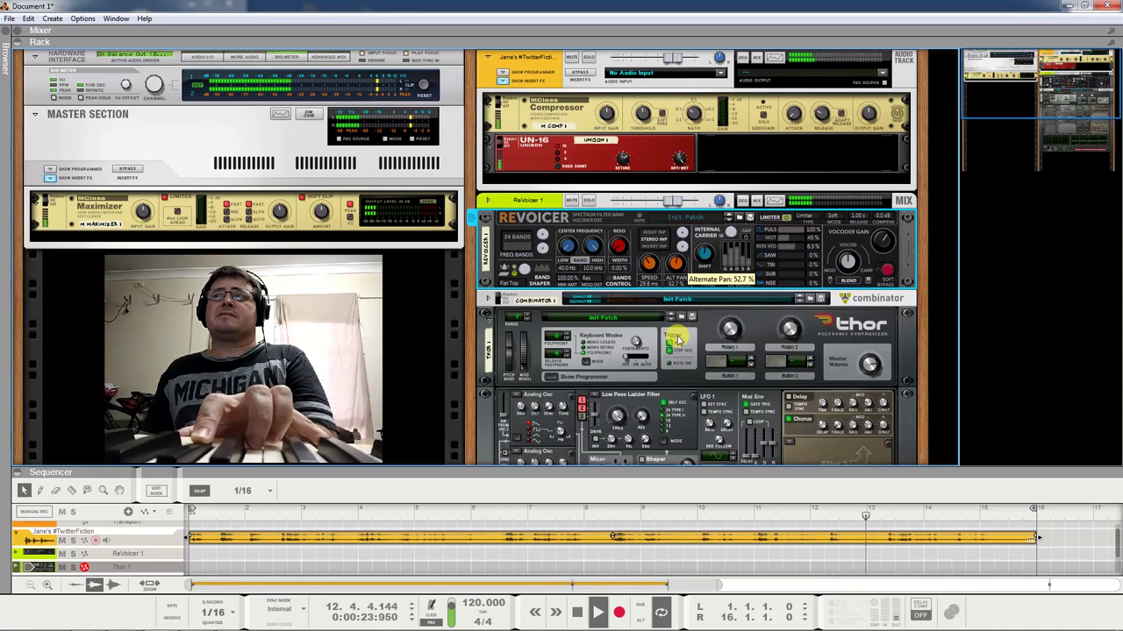
pyautogui.click(516, 137)
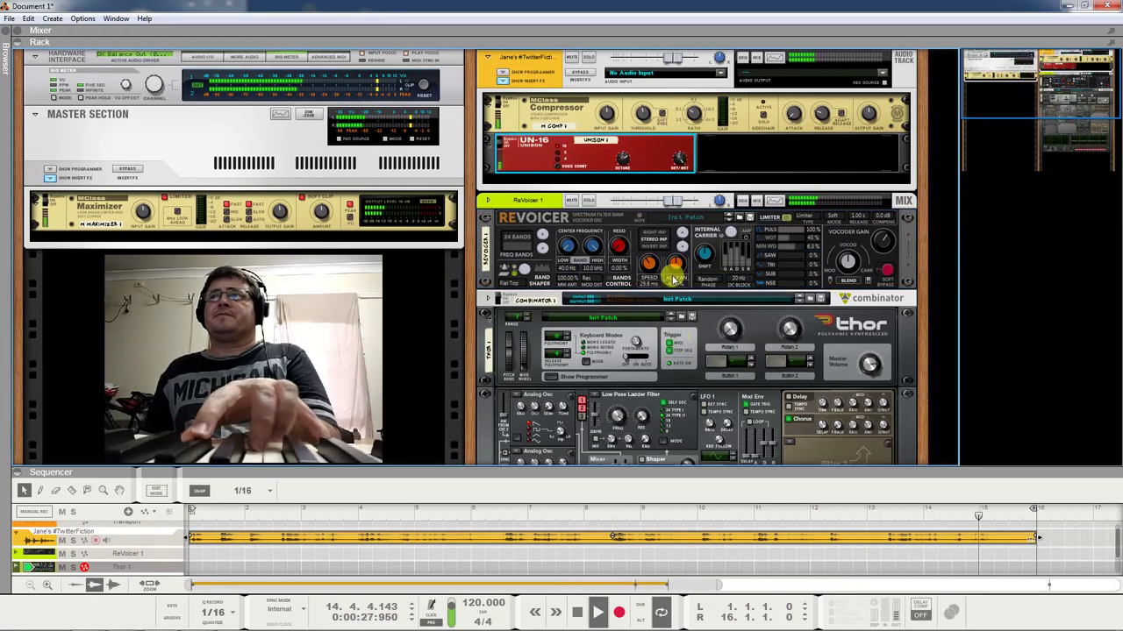
pyautogui.moveTo(680, 263)
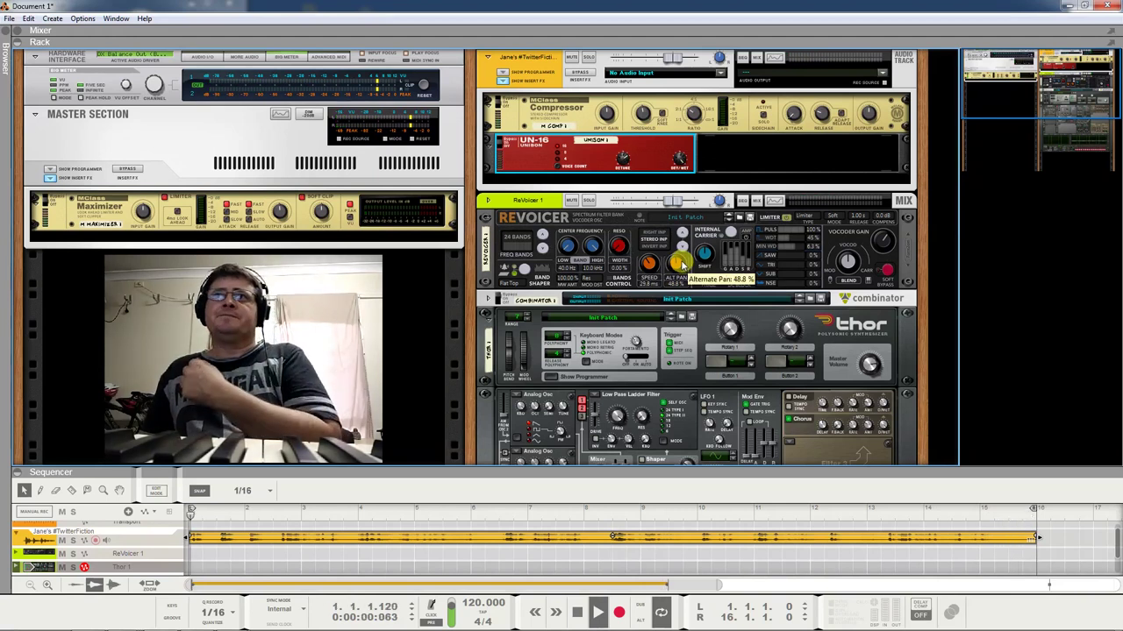
pyautogui.moveTo(611, 248)
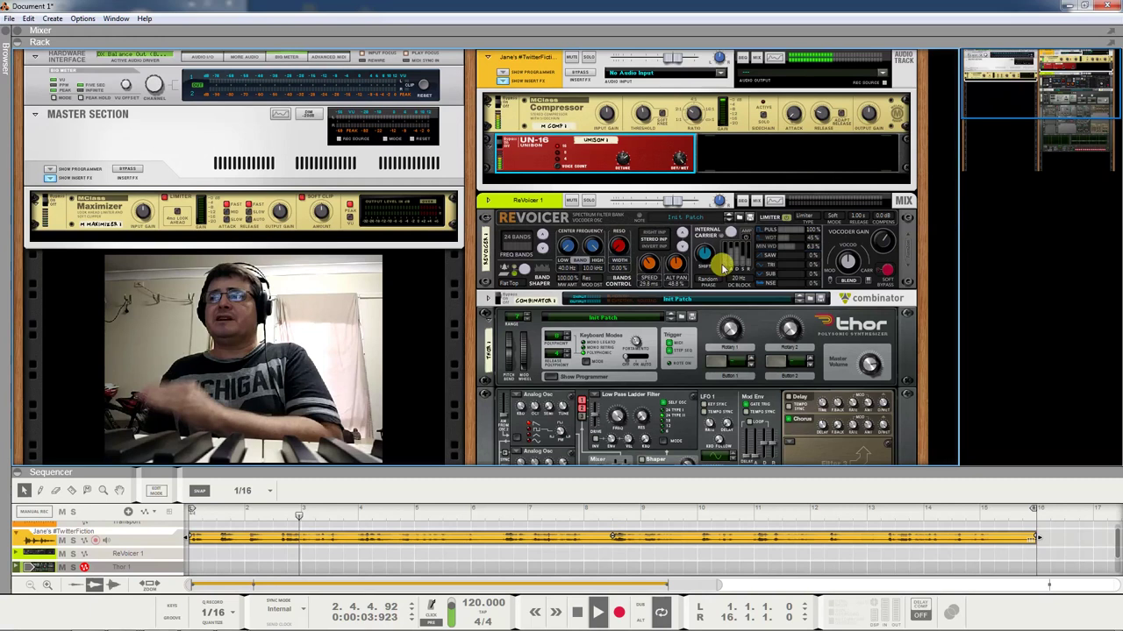
pyautogui.click(684, 267)
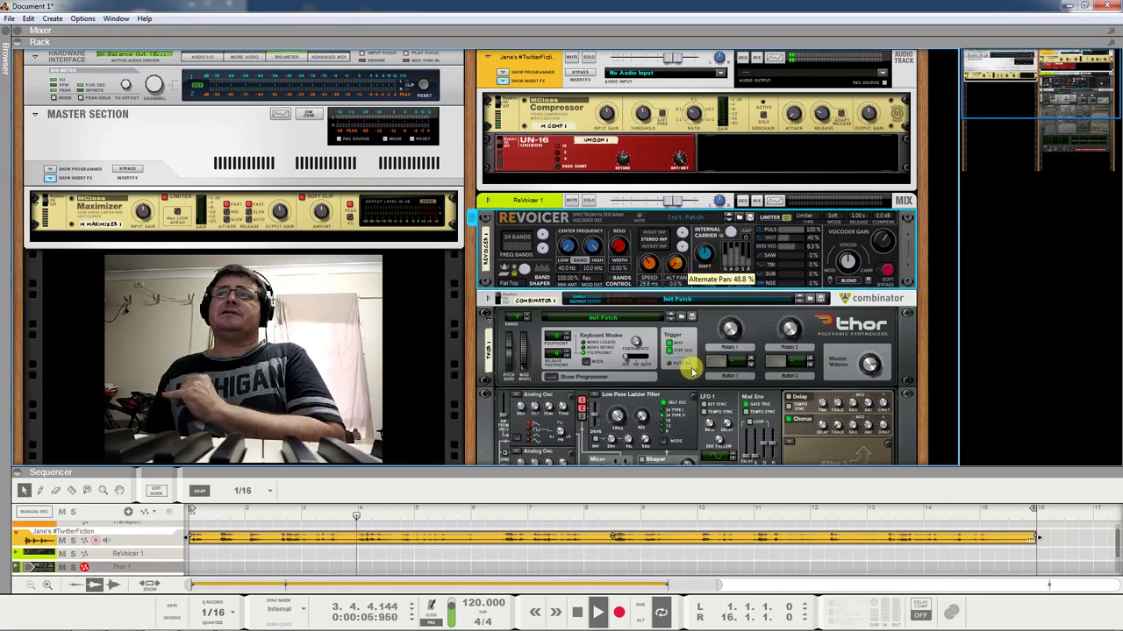
# - Fold the vocal audio track in the rack so its insert effects are hidden
pyautogui.click(488, 57)
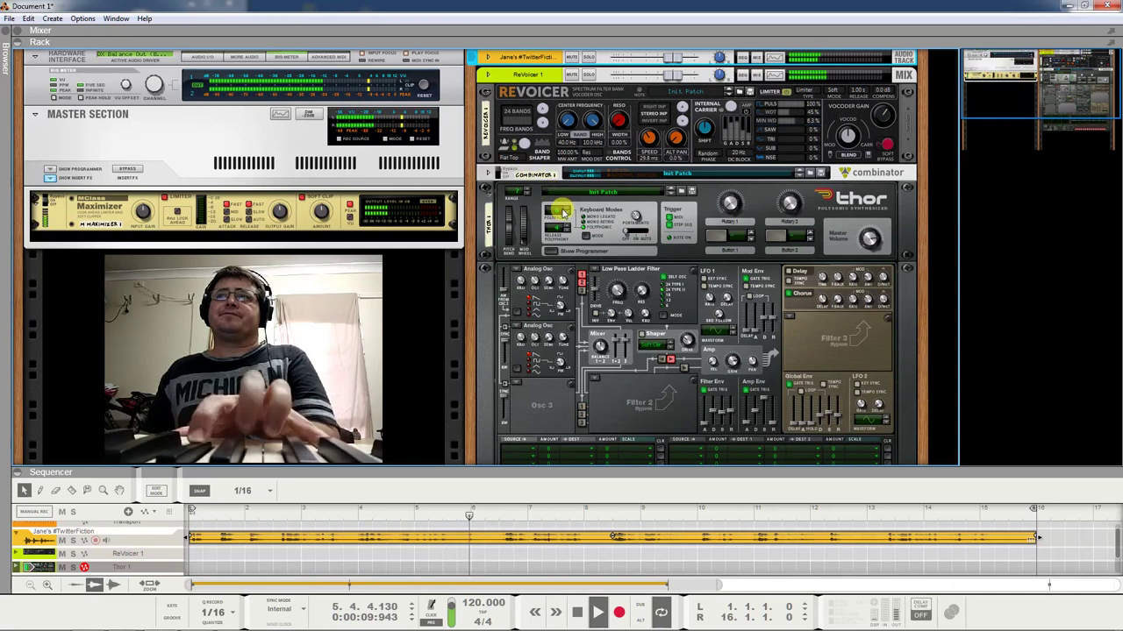
pyautogui.click(488, 57)
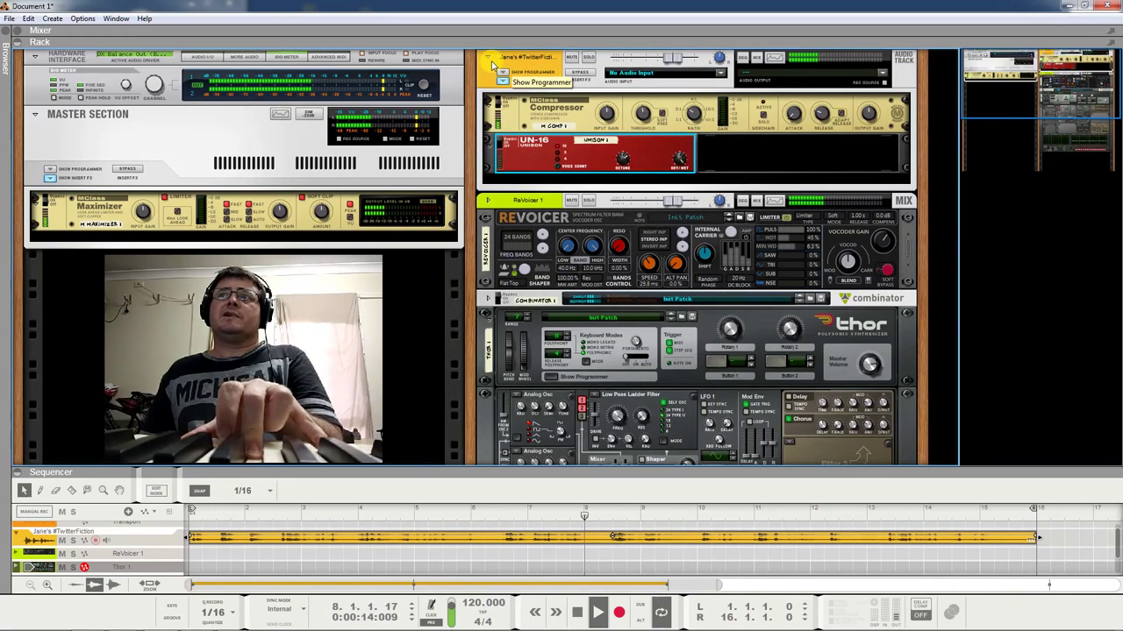
pyautogui.click(488, 57)
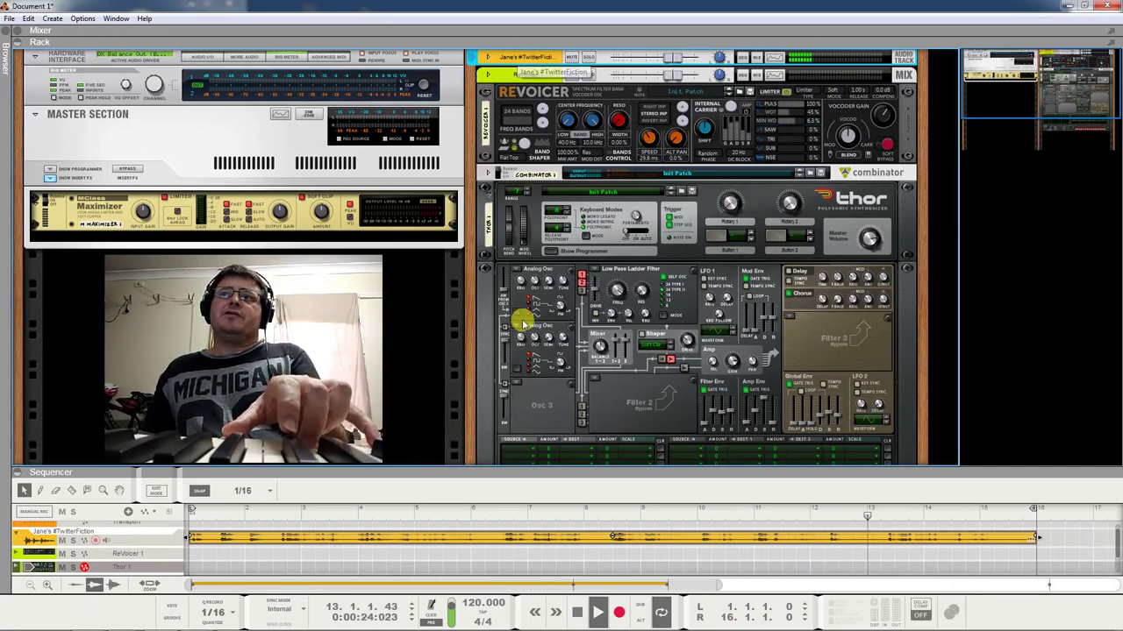
pyautogui.moveTo(560, 337)
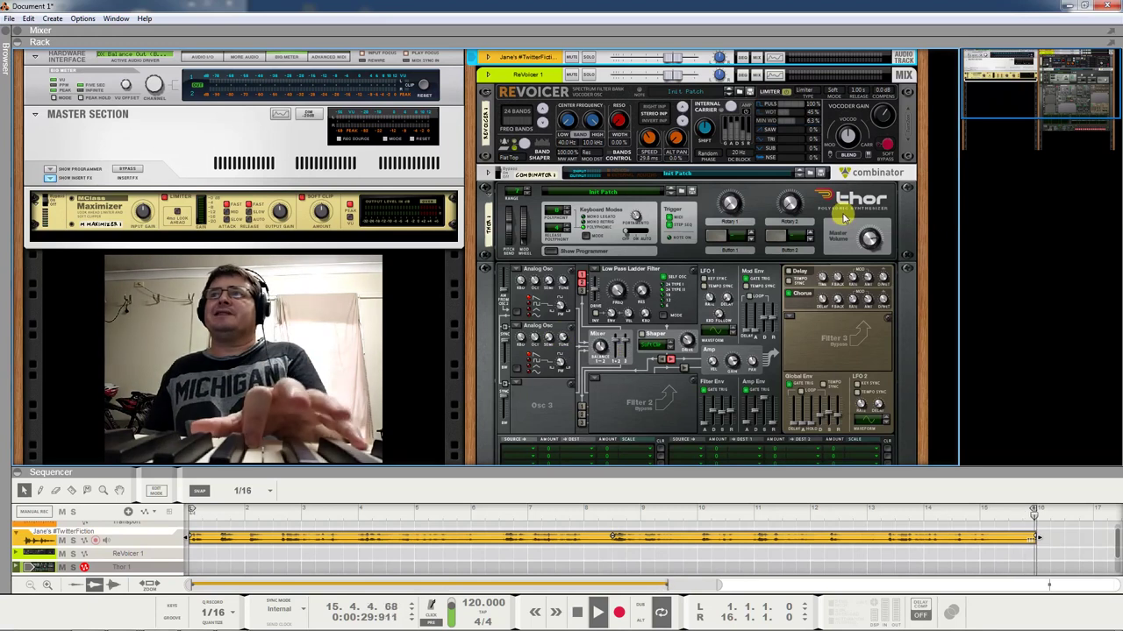
# - Raise ReVoicer's alternate pan to 100.0 % to demonstrate the width, and return it to 0.0 %
pyautogui.click(676, 138)
pyautogui.moveTo(676, 139)
pyautogui.mouseDown()
pyautogui.moveTo(693, 81)
pyautogui.moveTo(680, 208)
pyautogui.moveTo(689, 356)
pyautogui.moveTo(652, 32)
pyautogui.moveTo(672, 138)
pyautogui.mouseUp()
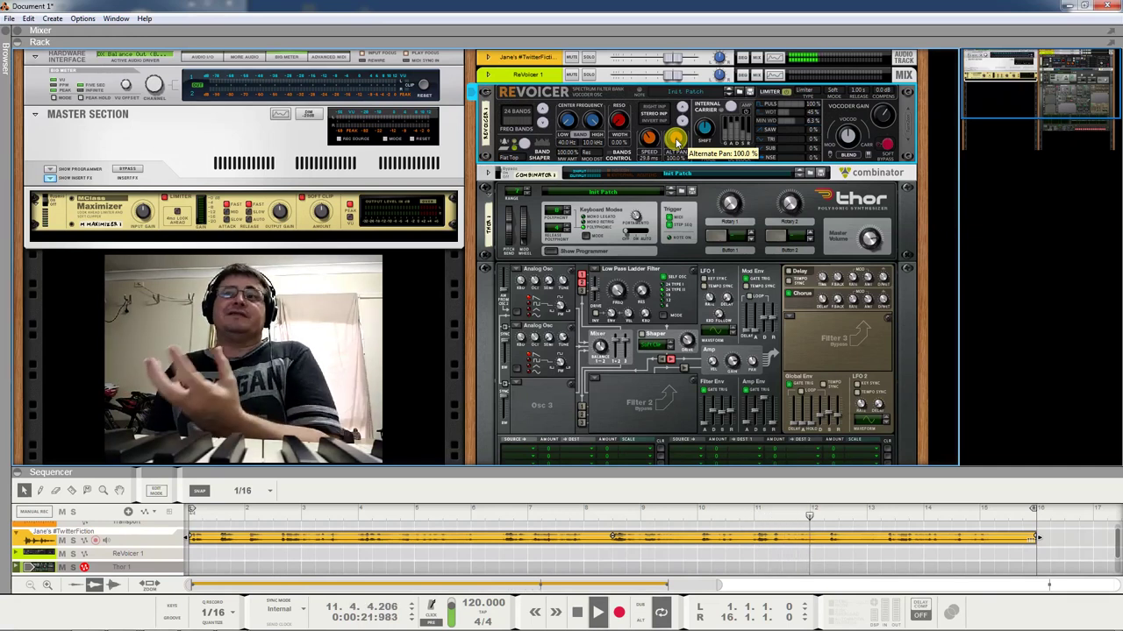
pyautogui.moveTo(677, 141); pyautogui.dragTo(686, 225)
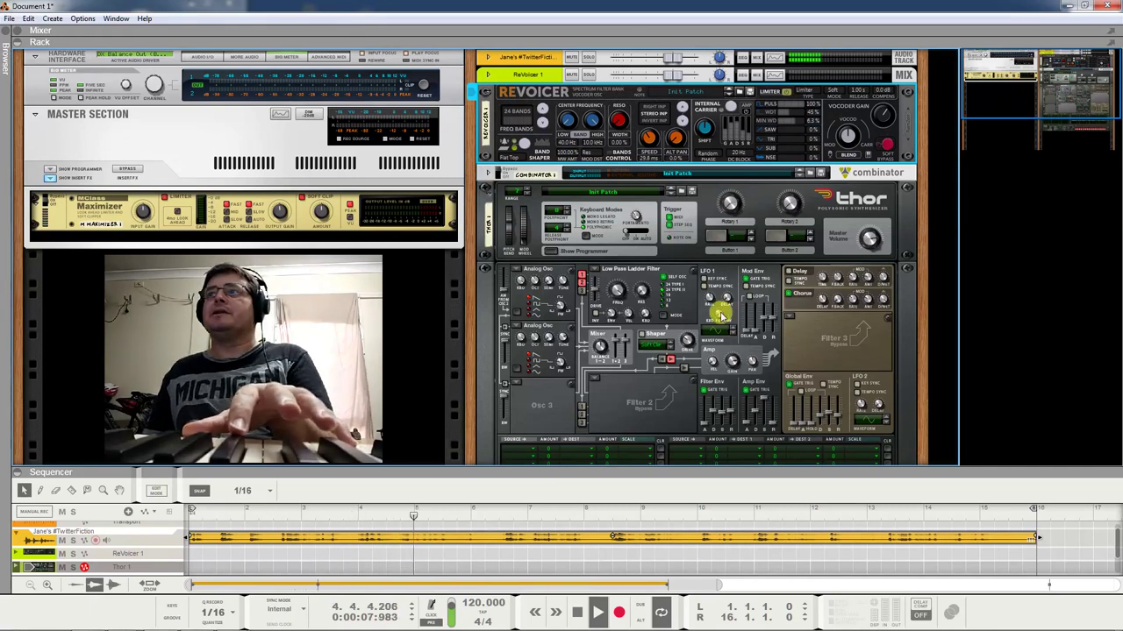
# - Set Thor's oscillator 2 pulse width to 63 and load an FM Pair oscillator into the Osc 3 slot
pyautogui.click(795, 295)
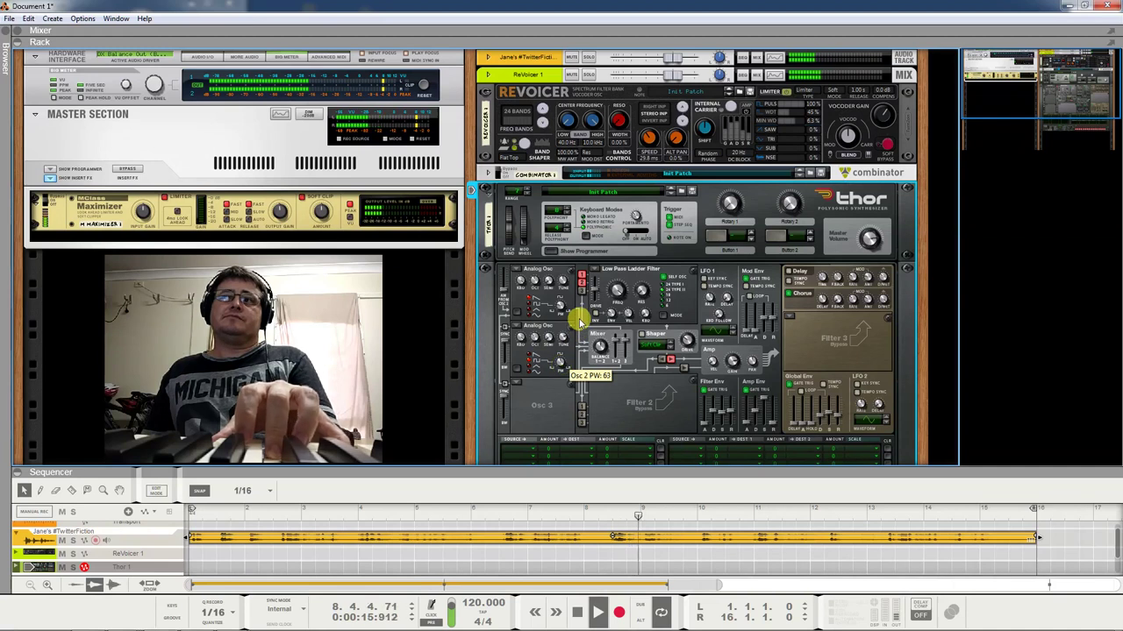
pyautogui.click(509, 383)
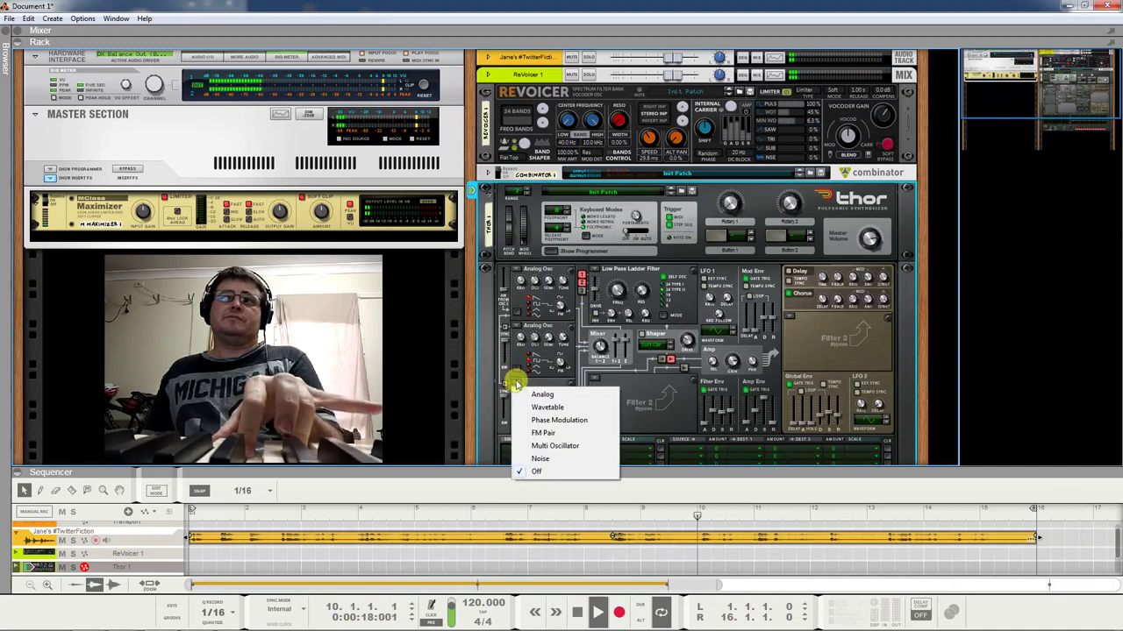
pyautogui.click(544, 432)
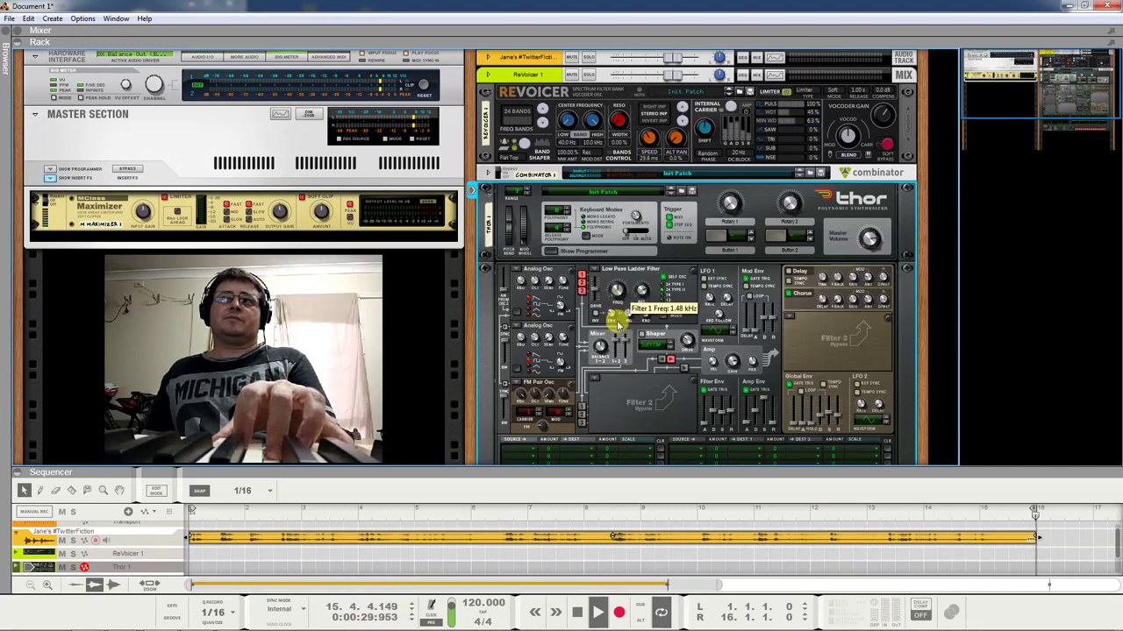
# - Reduce ReVoicer to 16 frequency bands and raise Thor's Filter 1 frequency through 2.20 kHz to 13.8 kHz
pyautogui.moveTo(628, 274); pyautogui.dragTo(602, 208)
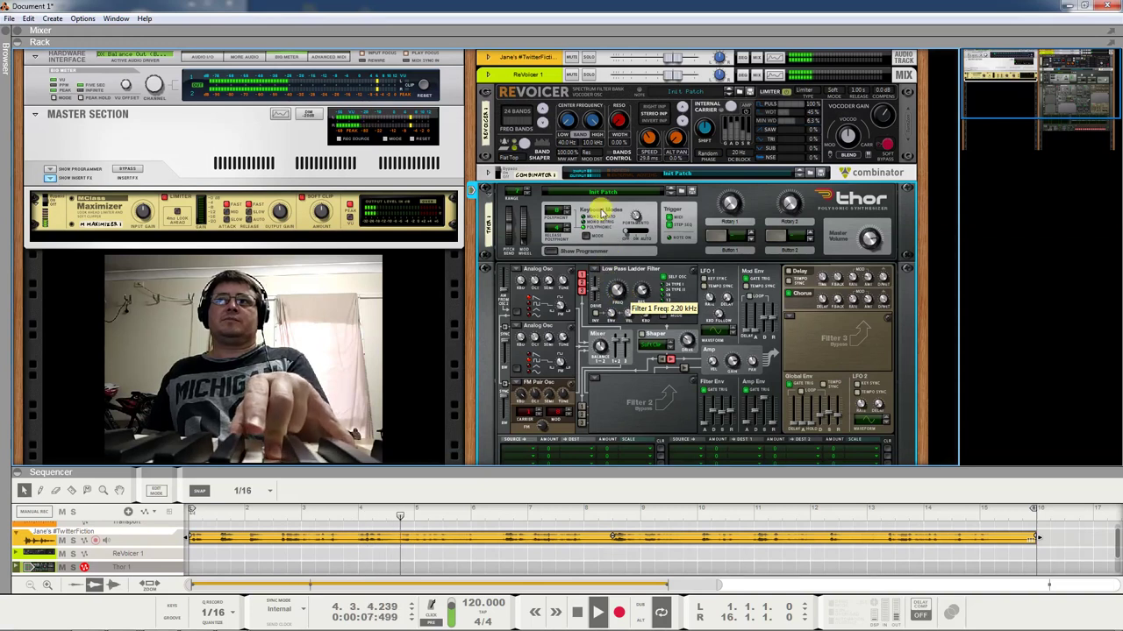
pyautogui.click(537, 118)
pyautogui.moveTo(619, 290); pyautogui.dragTo(623, 252)
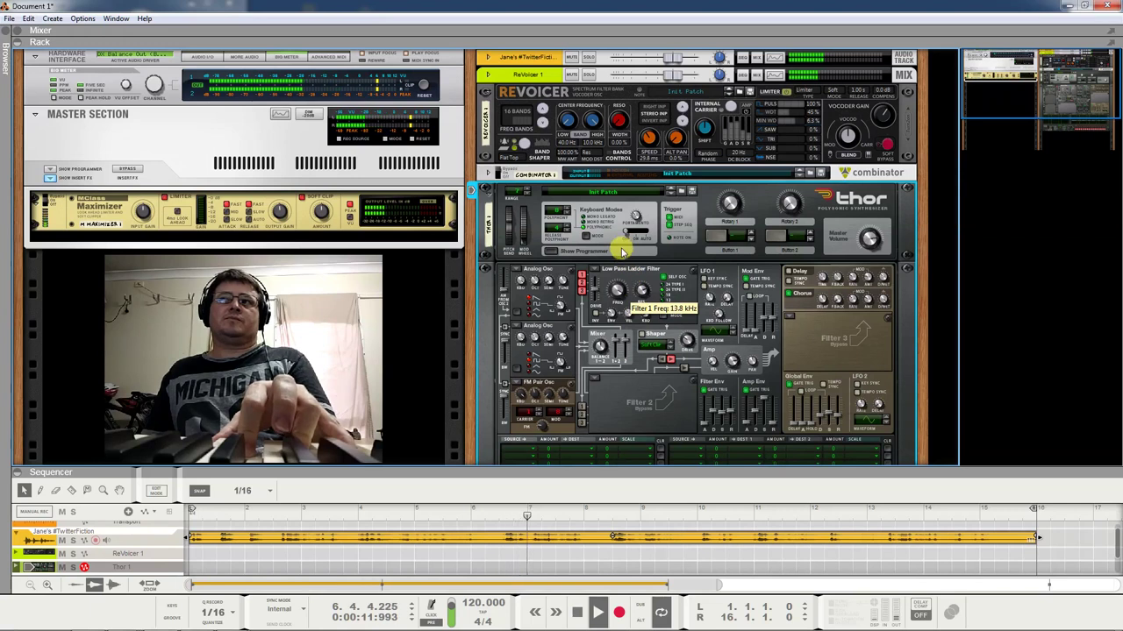
pyautogui.moveTo(543, 115); pyautogui.dragTo(542, 127)
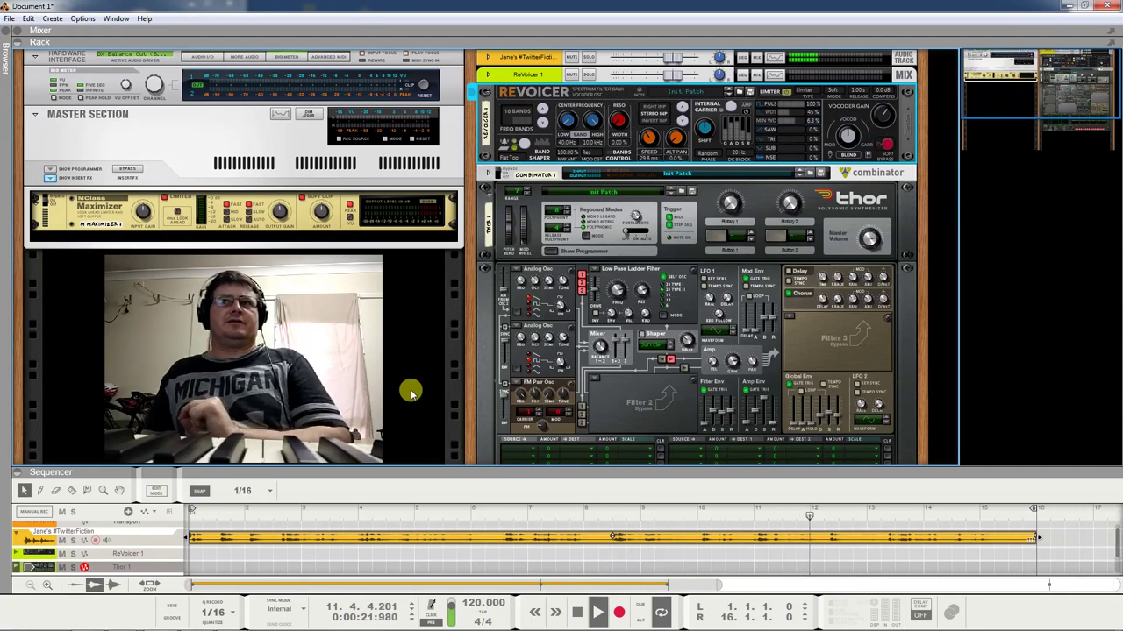
# - Turn off Thor's chorus and readjust the Filter 1 frequency
pyautogui.click(794, 296)
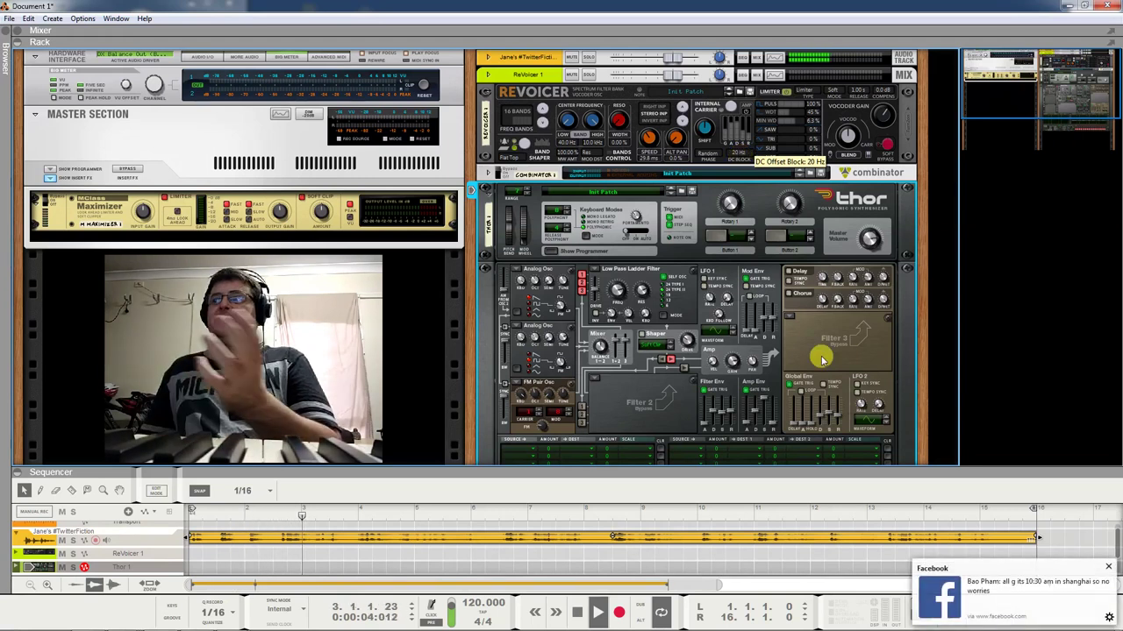
pyautogui.click(1109, 569)
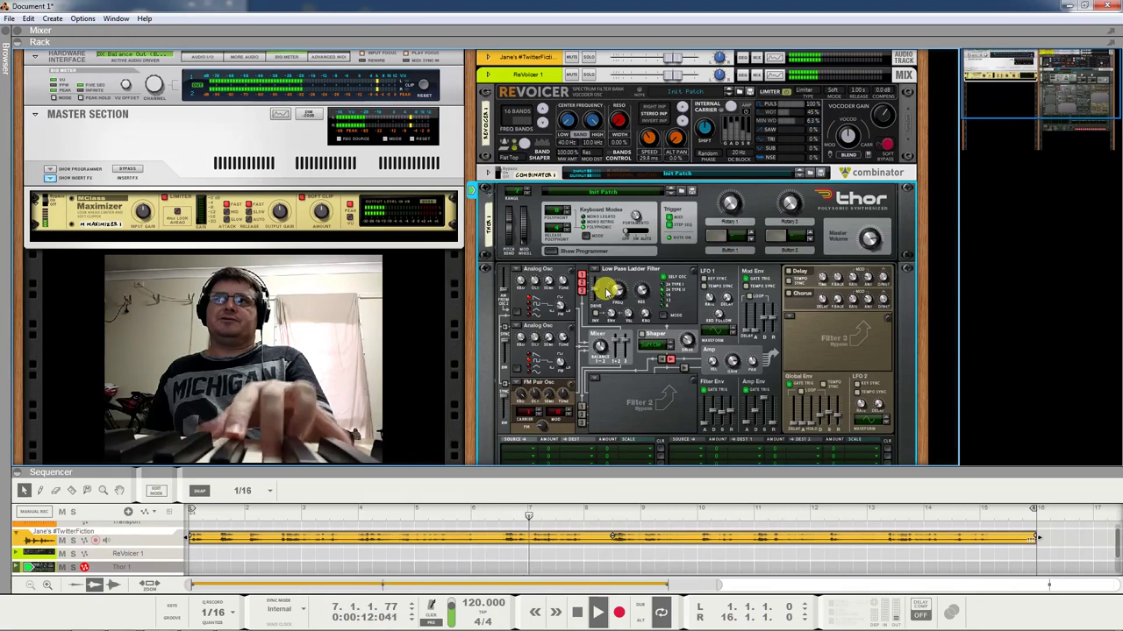
pyautogui.moveTo(617, 296)
pyautogui.mouseDown()
pyautogui.moveTo(619, 261)
pyautogui.moveTo(618, 320)
pyautogui.moveTo(629, 281)
pyautogui.moveTo(624, 302)
pyautogui.mouseUp()
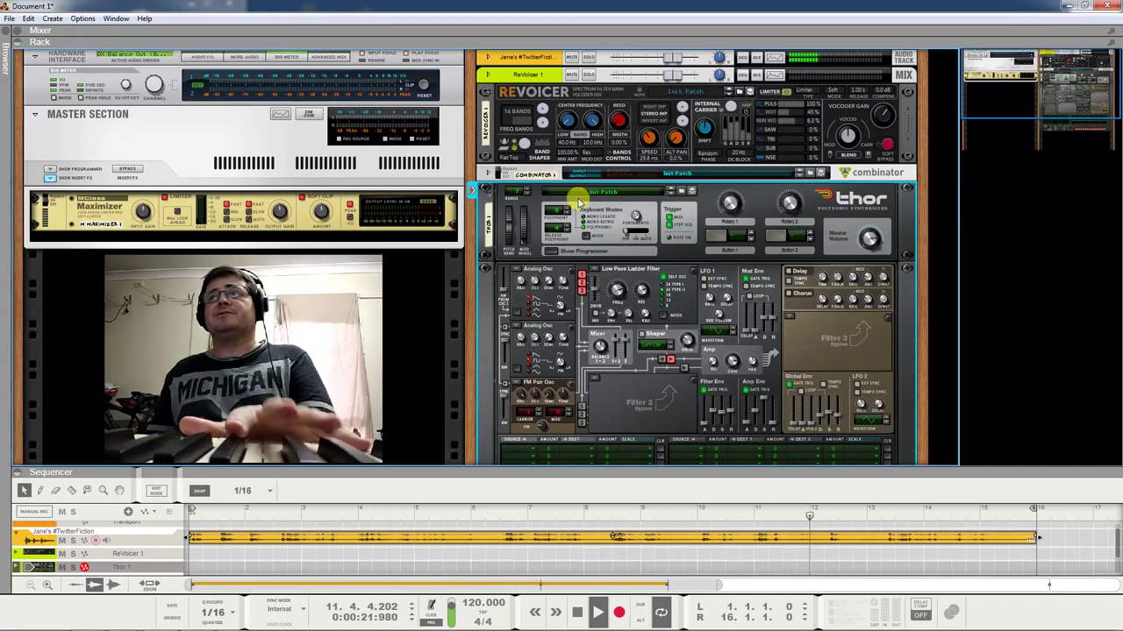
# - Select the Combinator in the rack and toggle ReVoicer's limiter
pyautogui.click(499, 175)
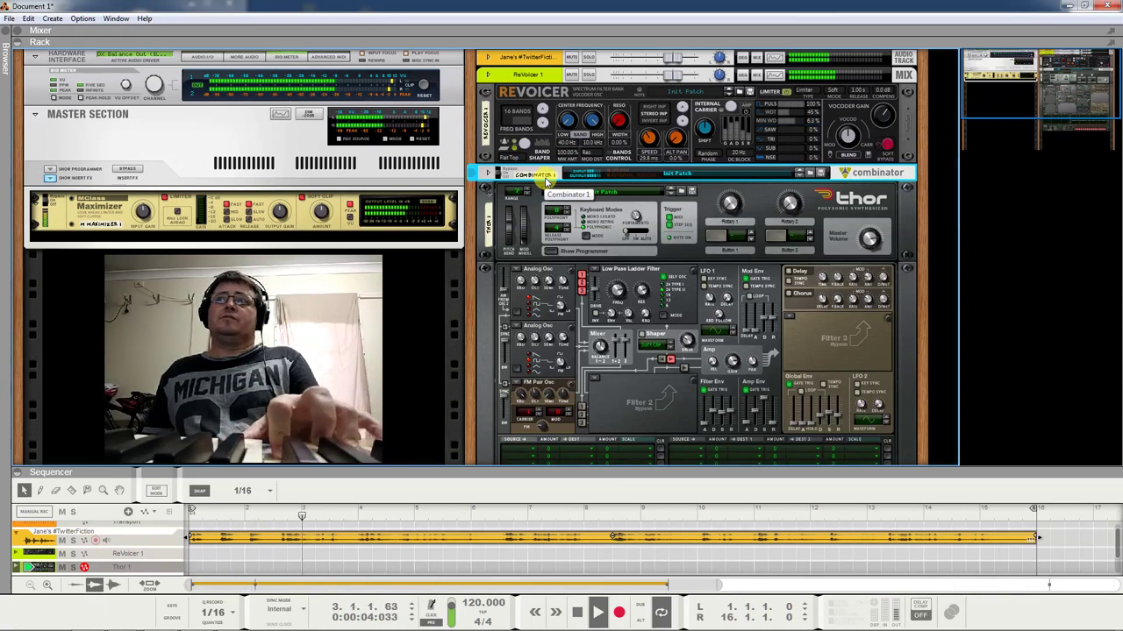
pyautogui.click(786, 95)
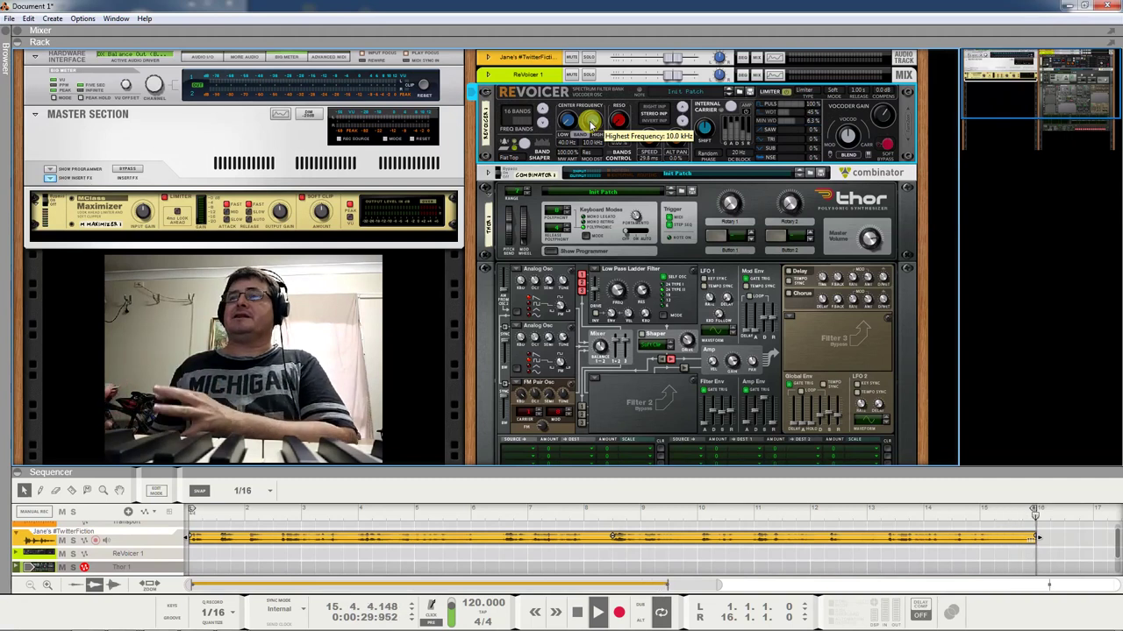
# - Fold the Thor synthesizer in the rack and stop playback
pyautogui.click(489, 191)
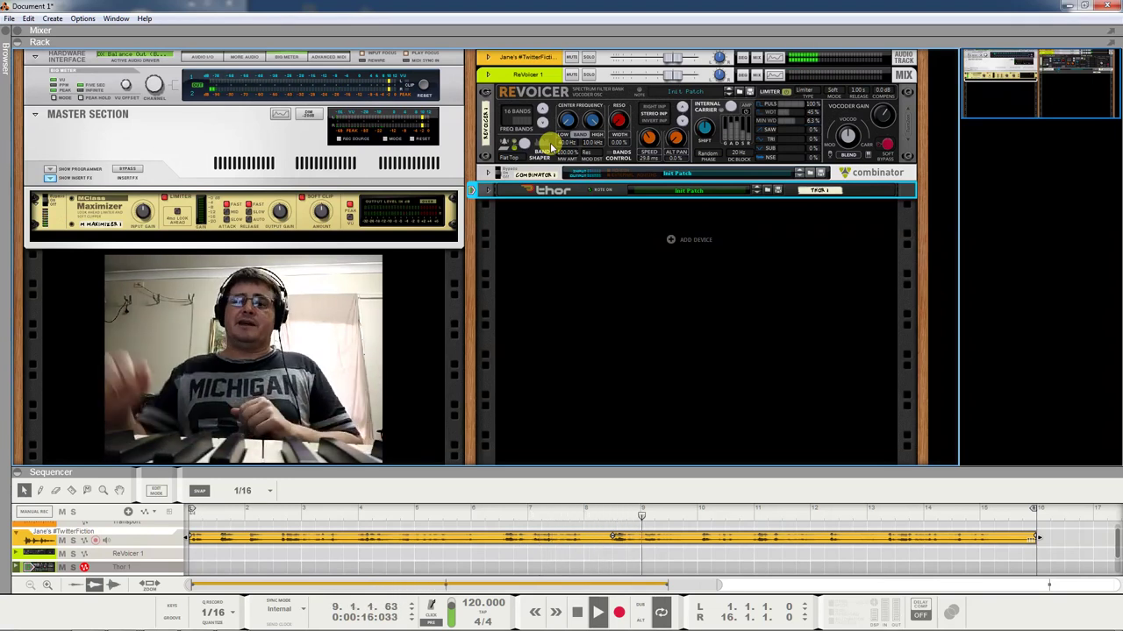
pyautogui.press('space')
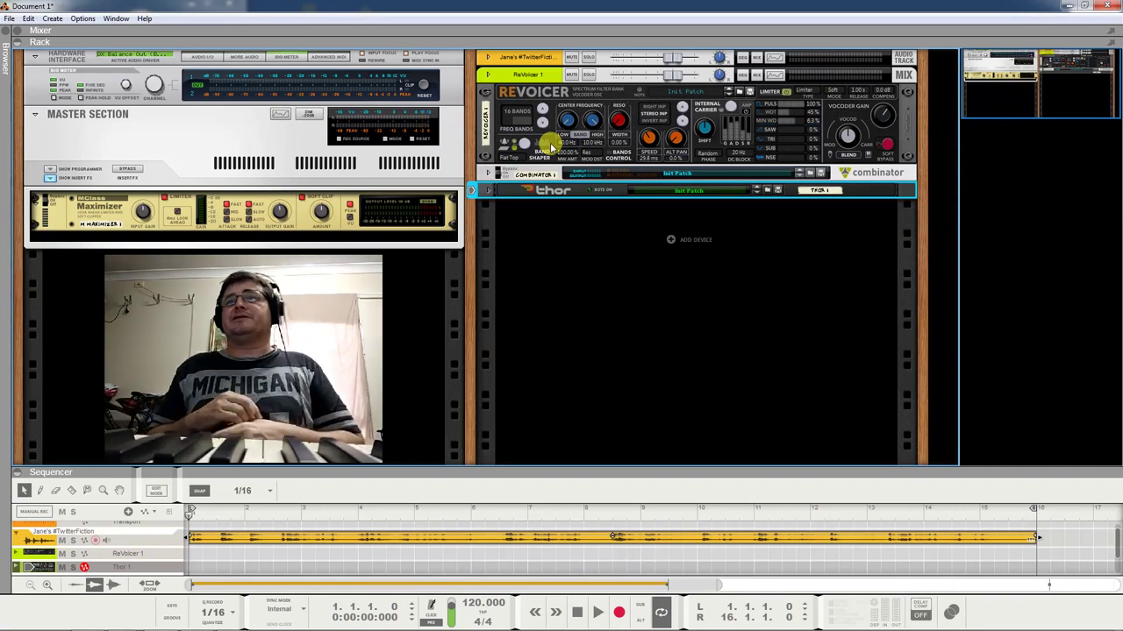